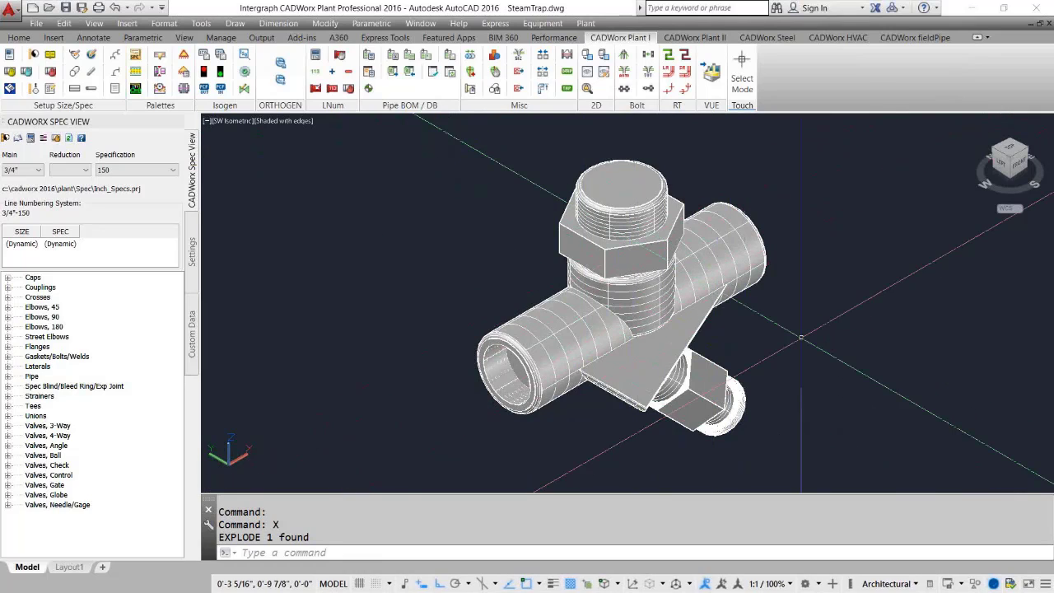
Sculpt the steam trap's surfaces into a single solid with SURFSCULPT, selecting them all with a window.
text(su)
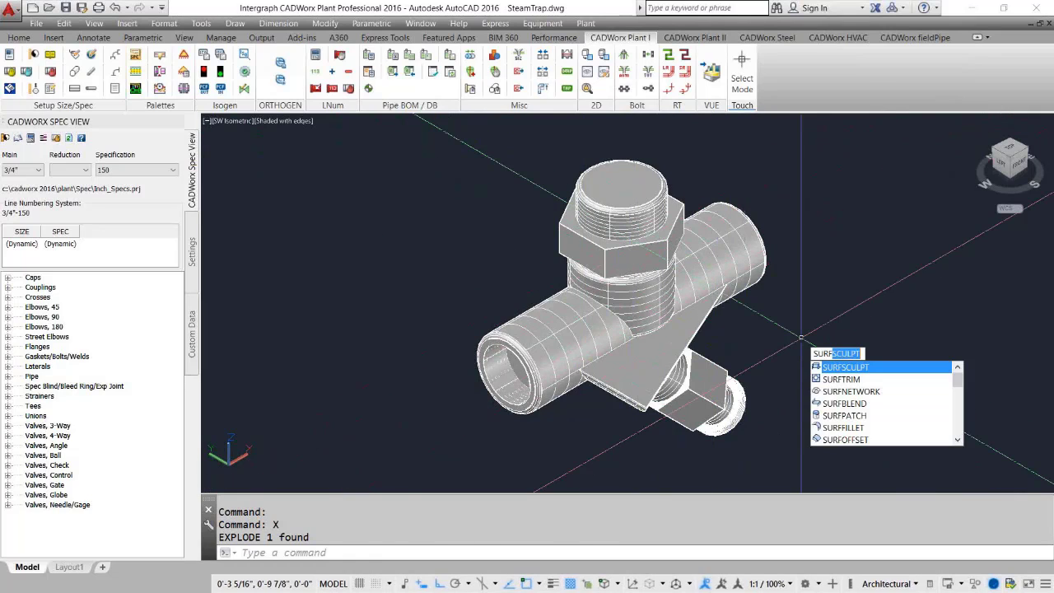
key(Return)
click(818, 453)
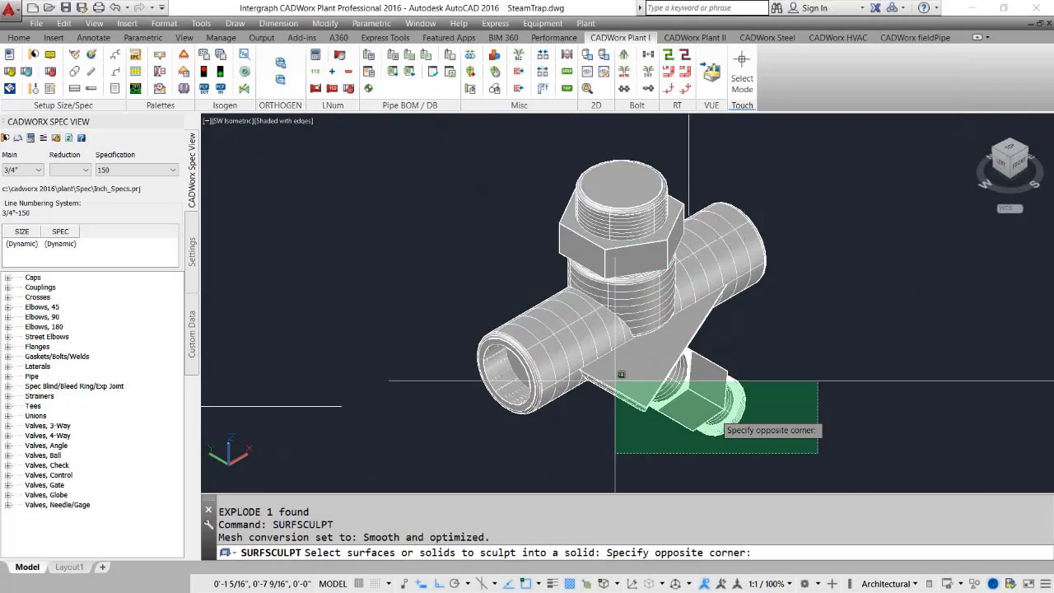
click(349, 136)
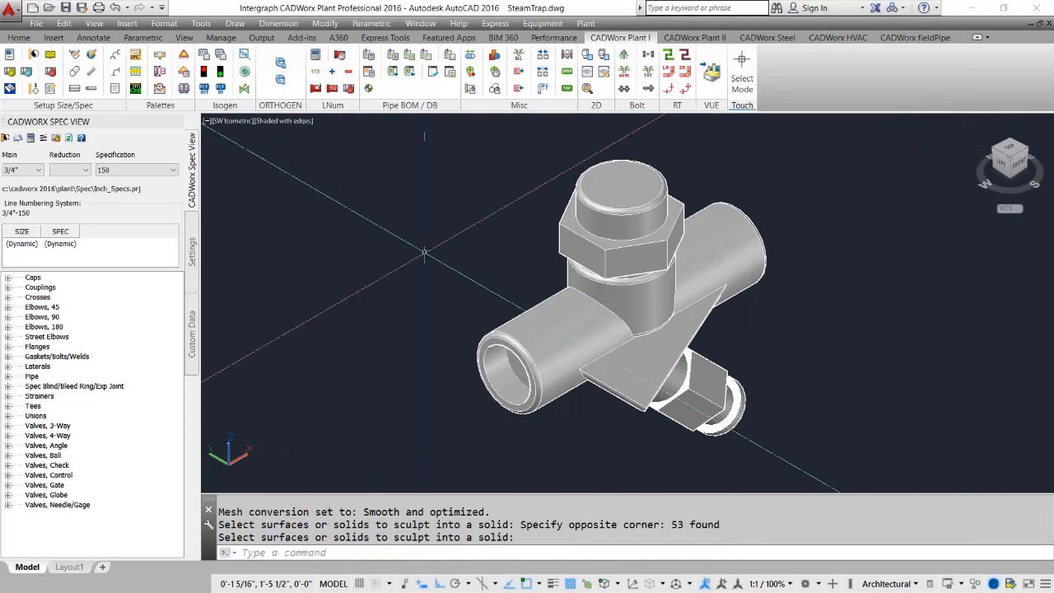
key(Return)
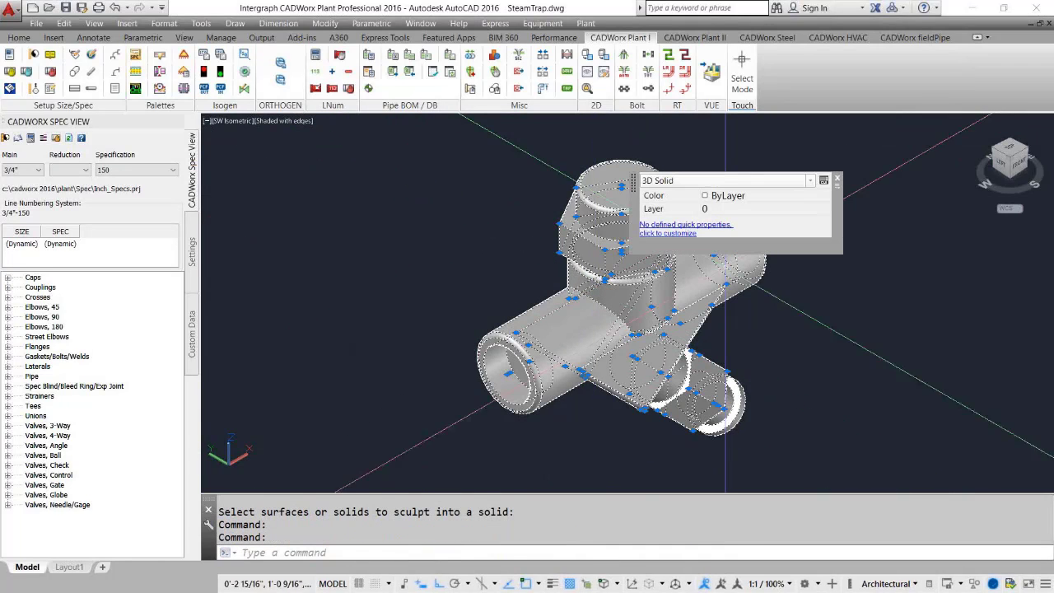
click(839, 180)
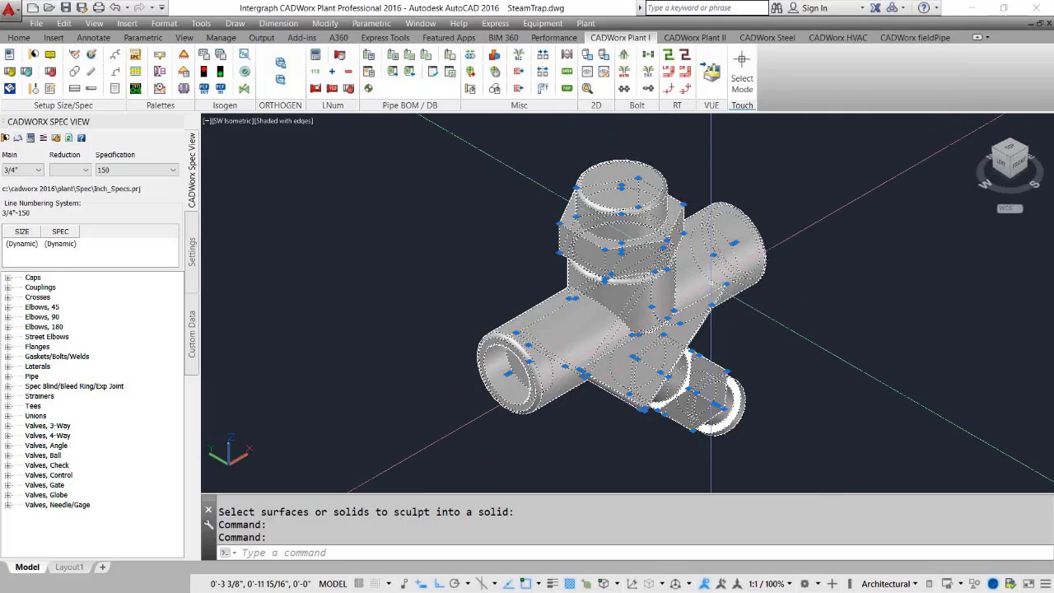
key(Escape)
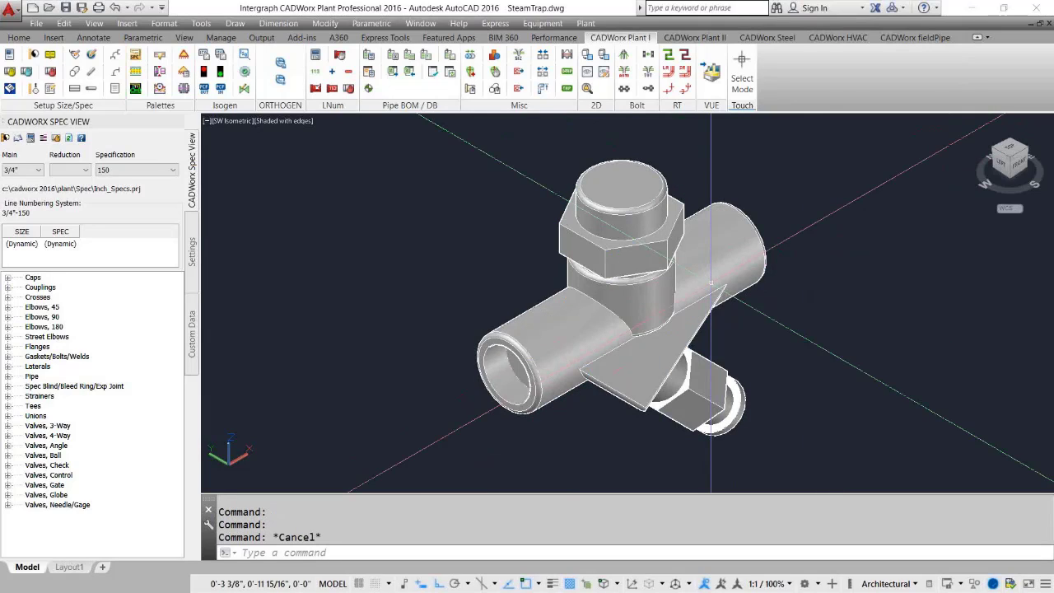
Switch the viewport's visual style to 2D Wireframe.
click(593, 342)
key(Escape)
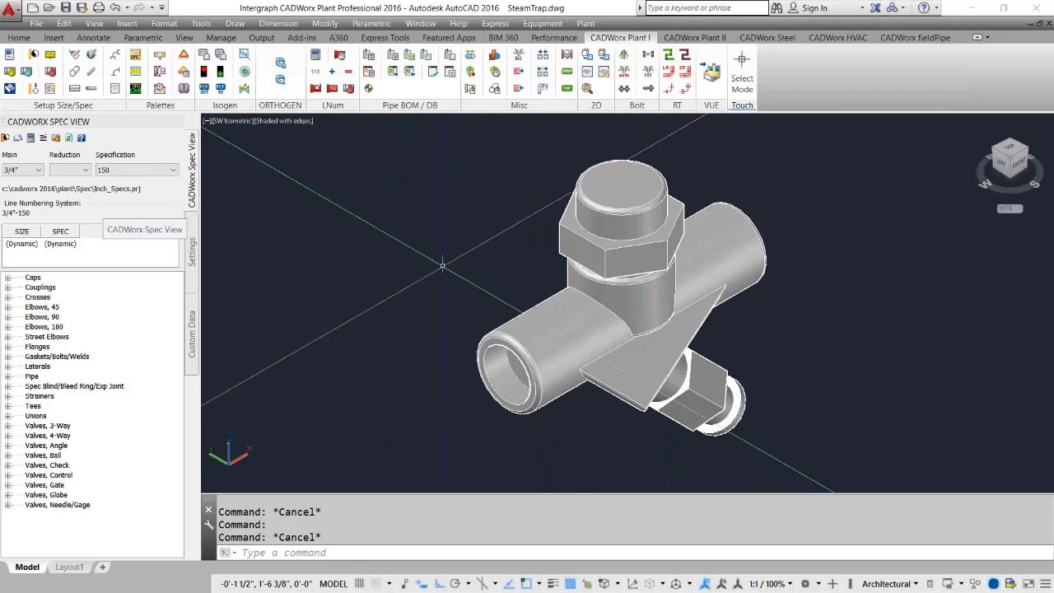
click(276, 123)
click(318, 152)
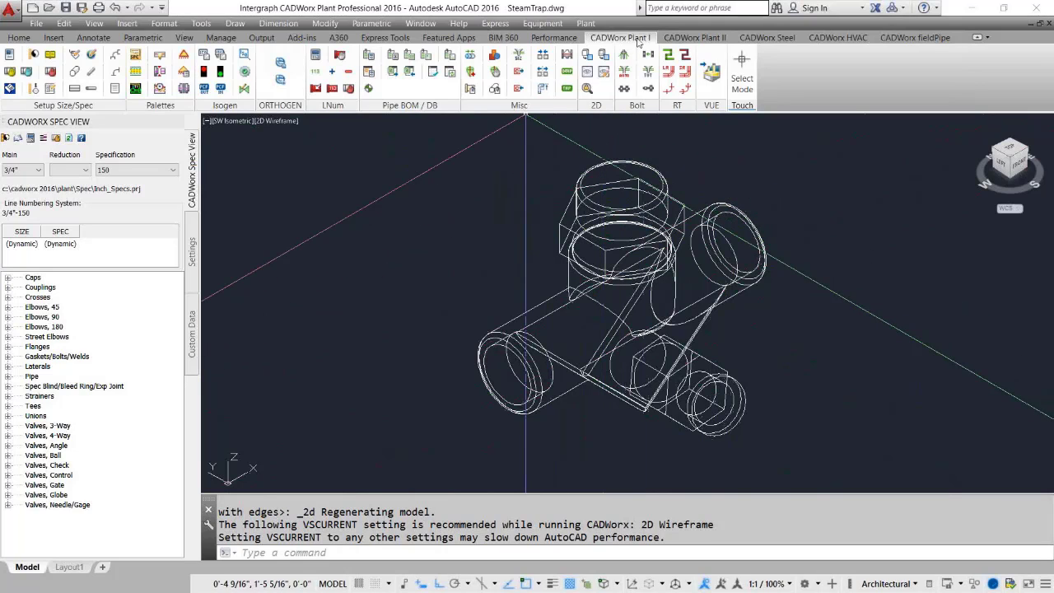
Start creating a new user shape and name the component STEAMTRAP.
click(566, 56)
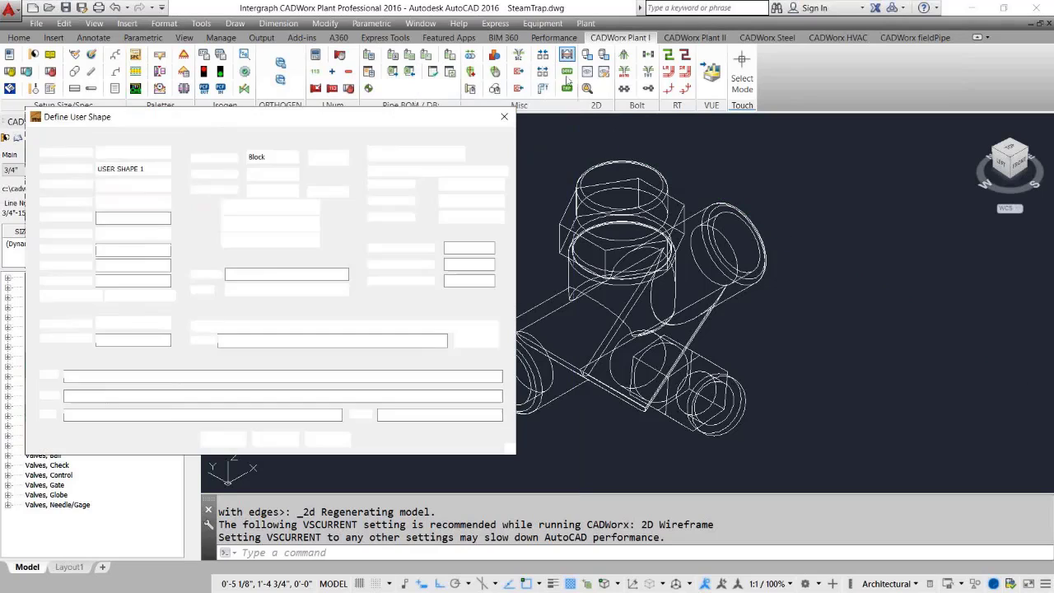
drag(249, 122, 491, 130)
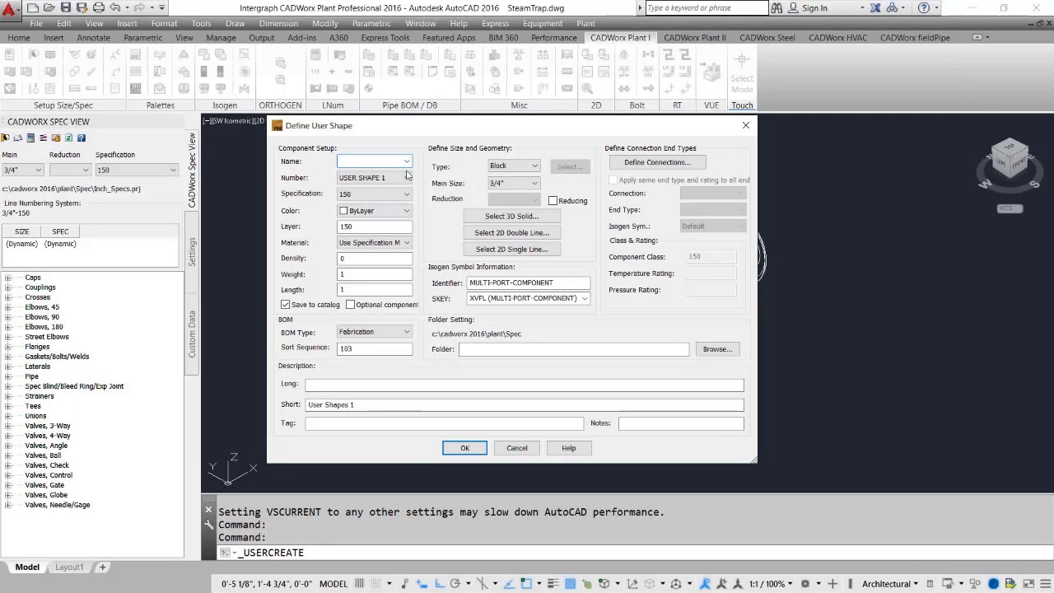
click(375, 160)
text(STEAMTRAP)
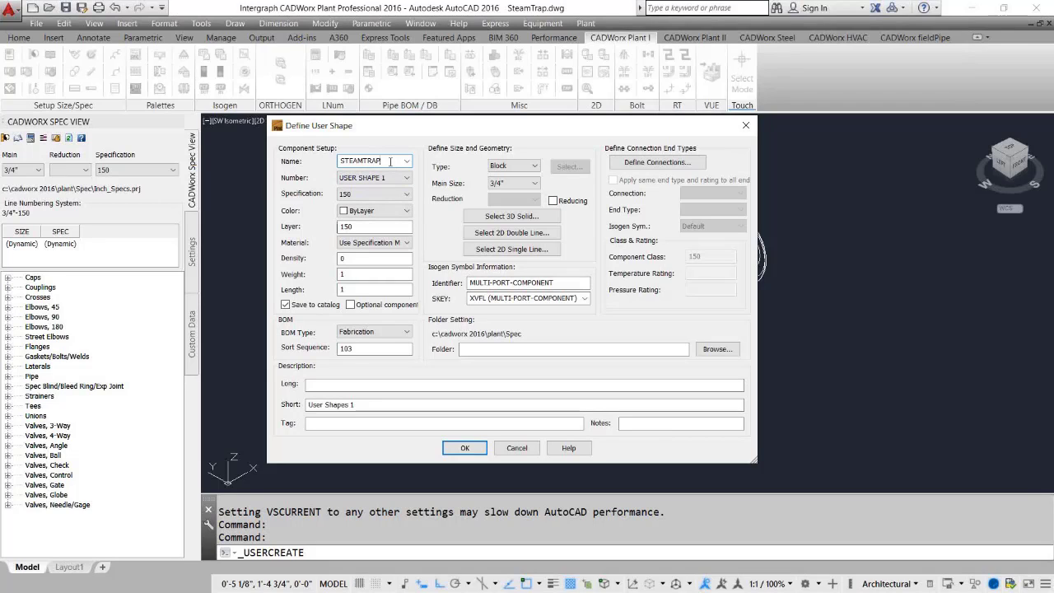
Enter the long description STEAM TRAP, THRD 3000#.
click(504, 185)
click(321, 385)
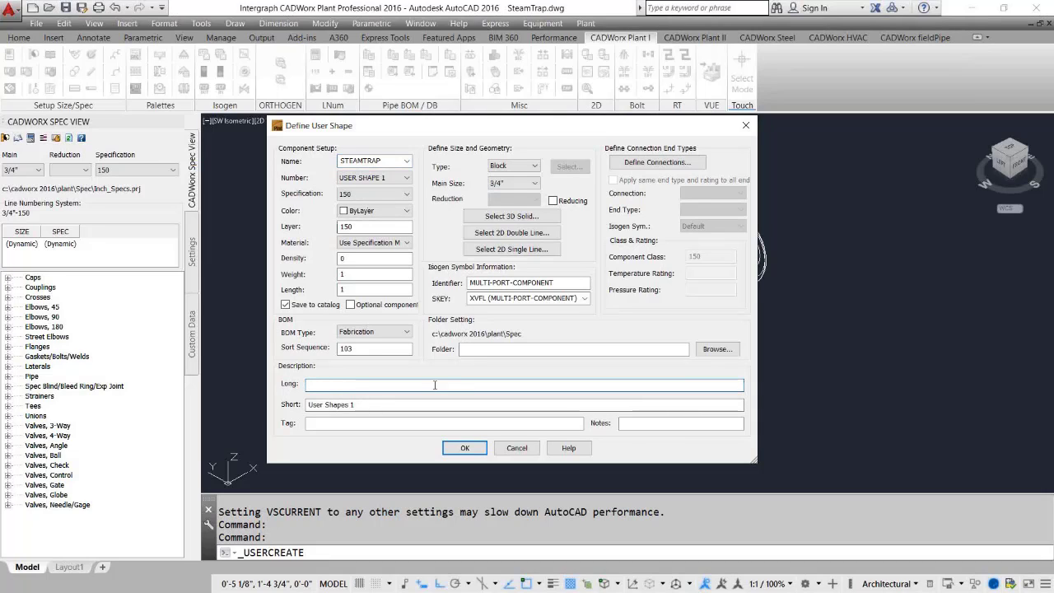
text(STEAM TRAP, THRD 300)
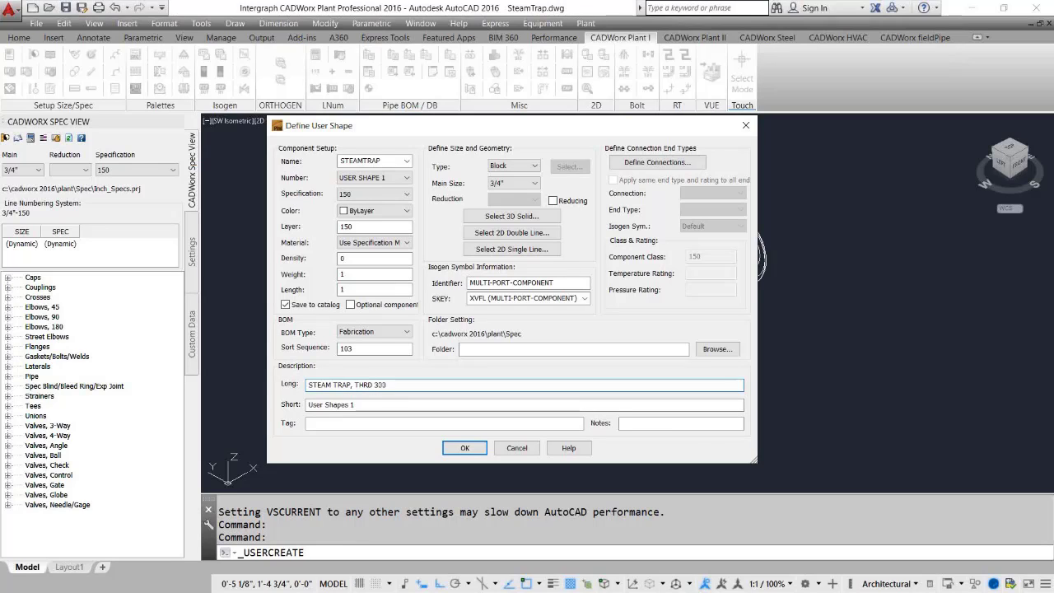
text(#)
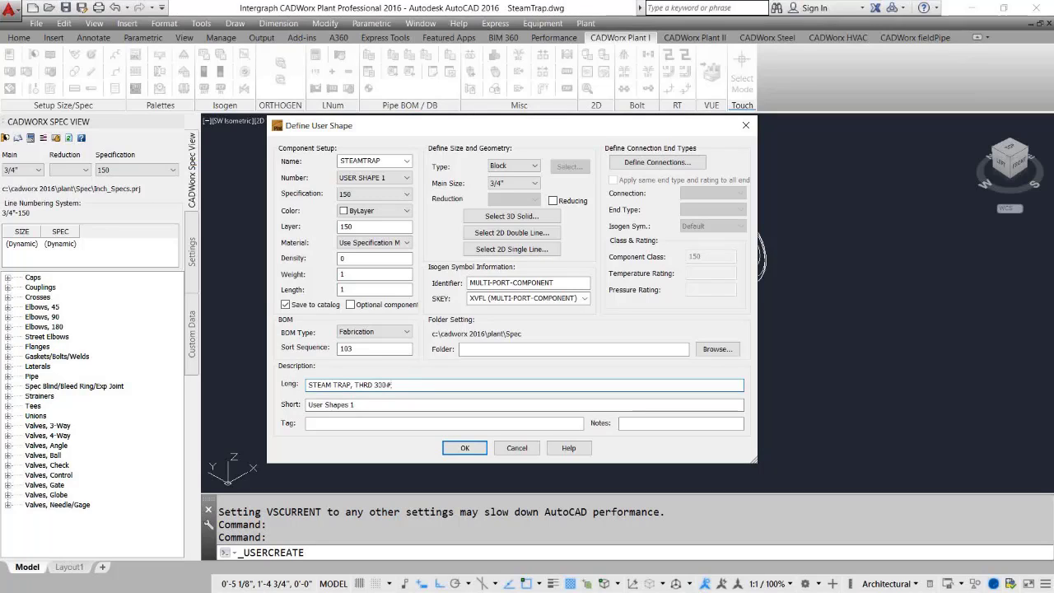
key(BackSpace)
text(0#)
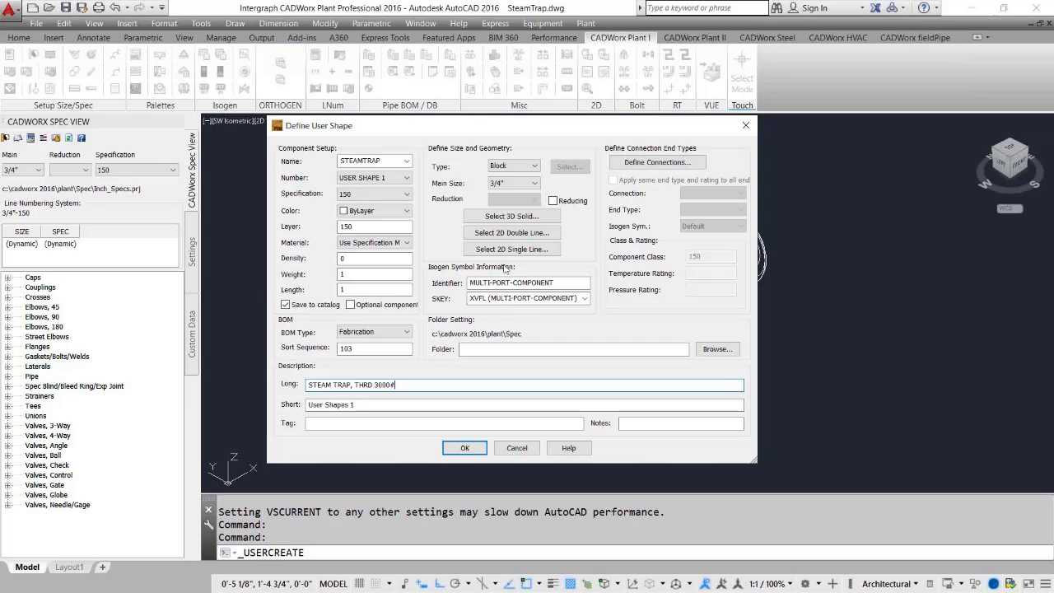
Select the steam trap solid as the 3D representation and pick the insertion point at the left inlet's centre.
click(499, 217)
click(569, 198)
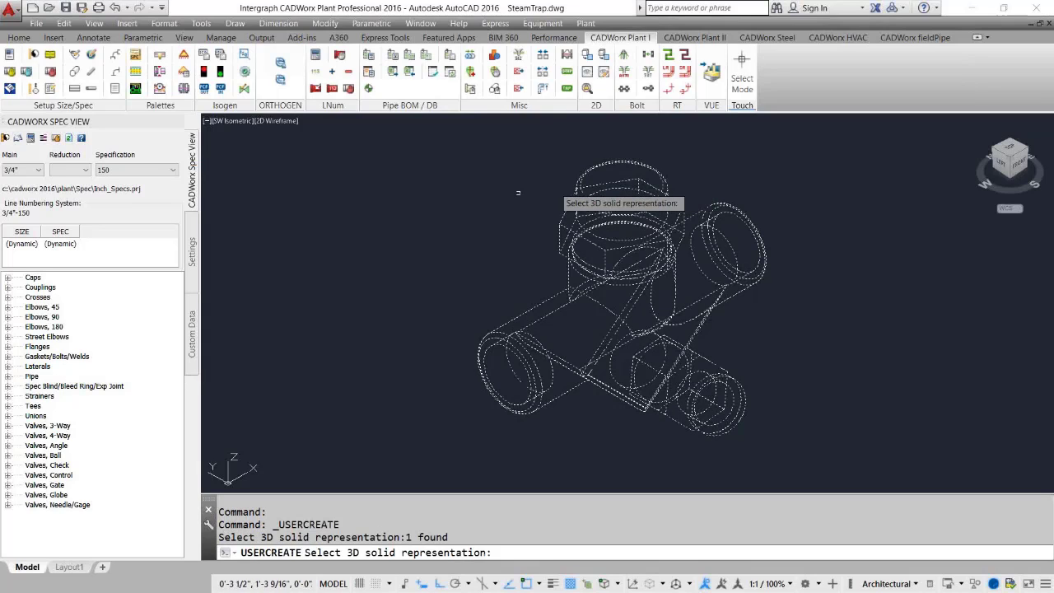
key(Return)
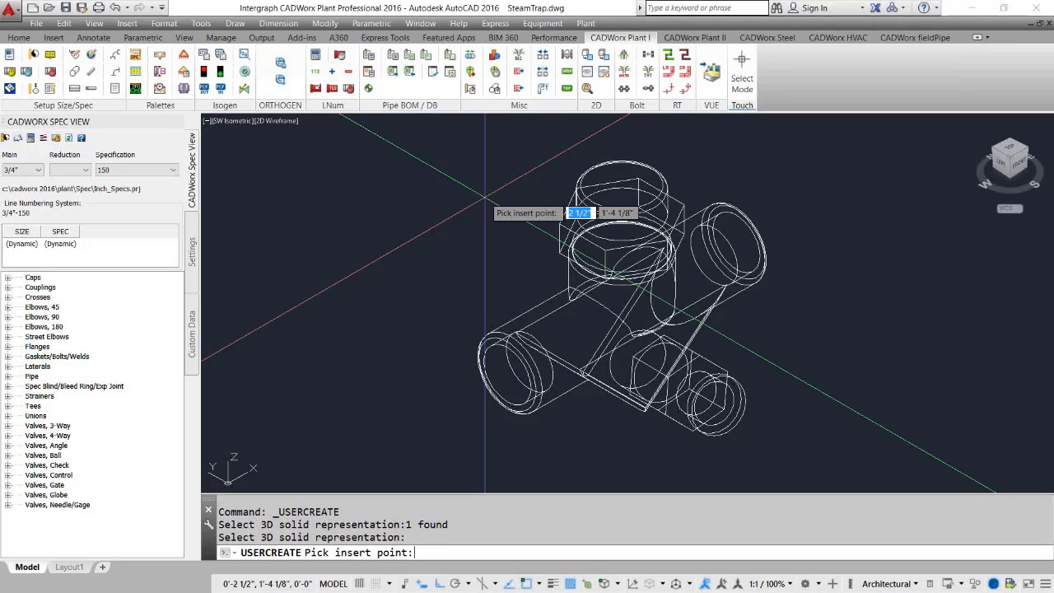
click(551, 375)
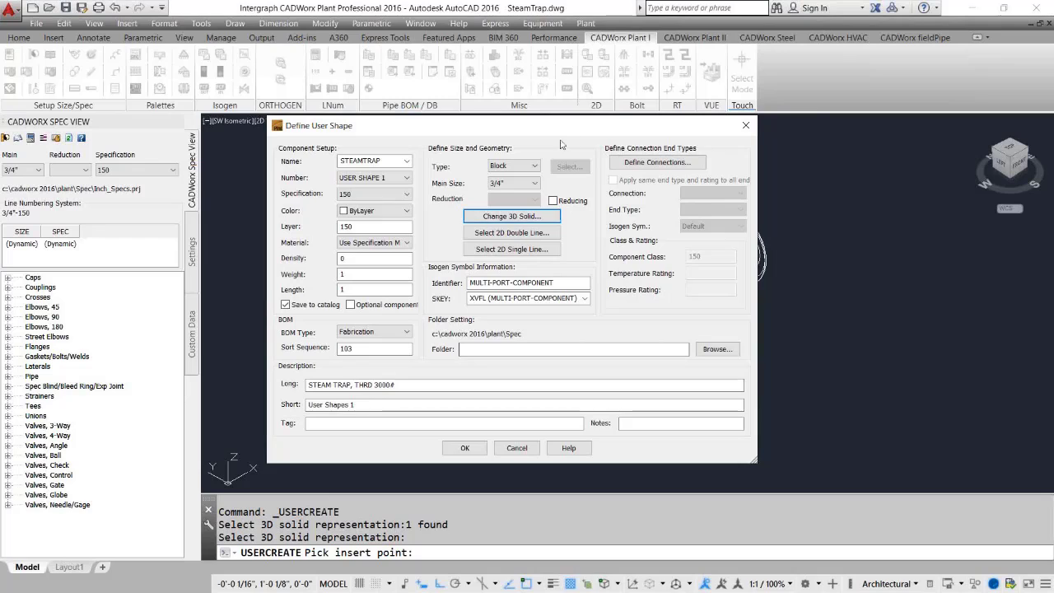
Define two connections: the left inlet and the right outlet, each with its outward direction, then finish.
drag(564, 128, 553, 117)
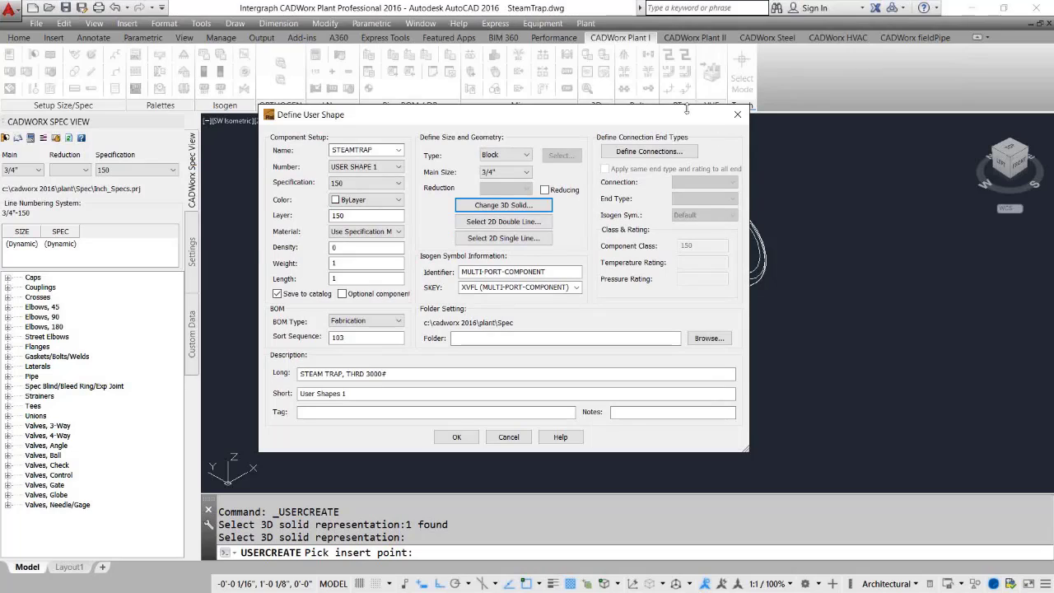
click(640, 154)
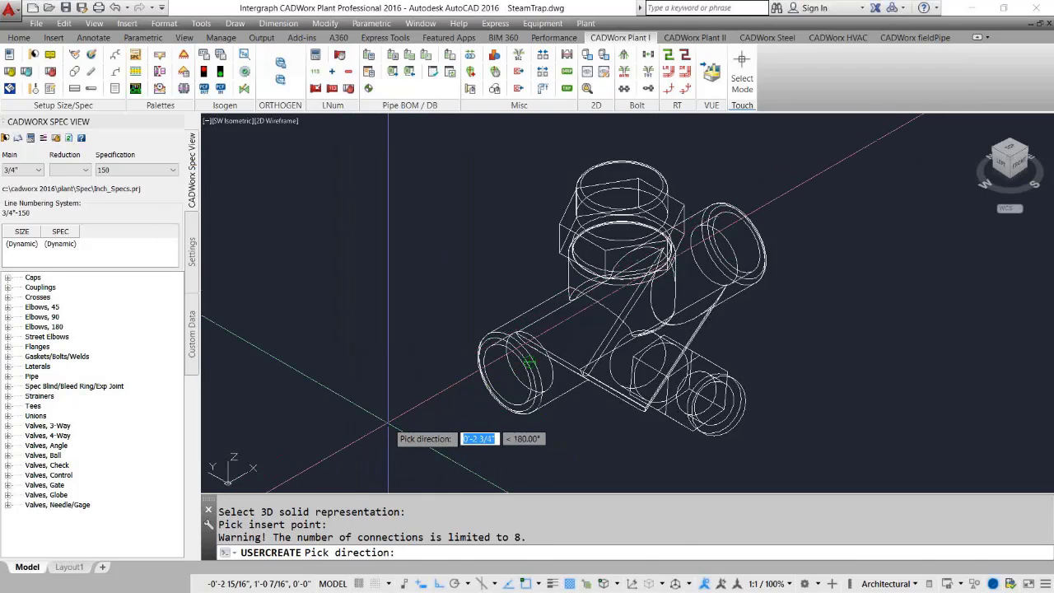
click(387, 423)
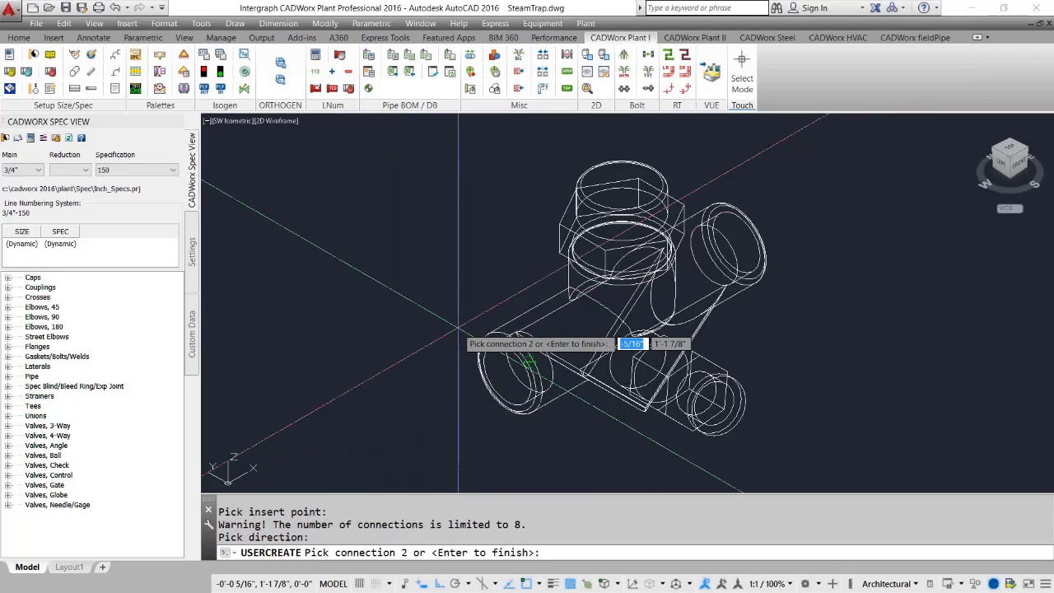
click(705, 277)
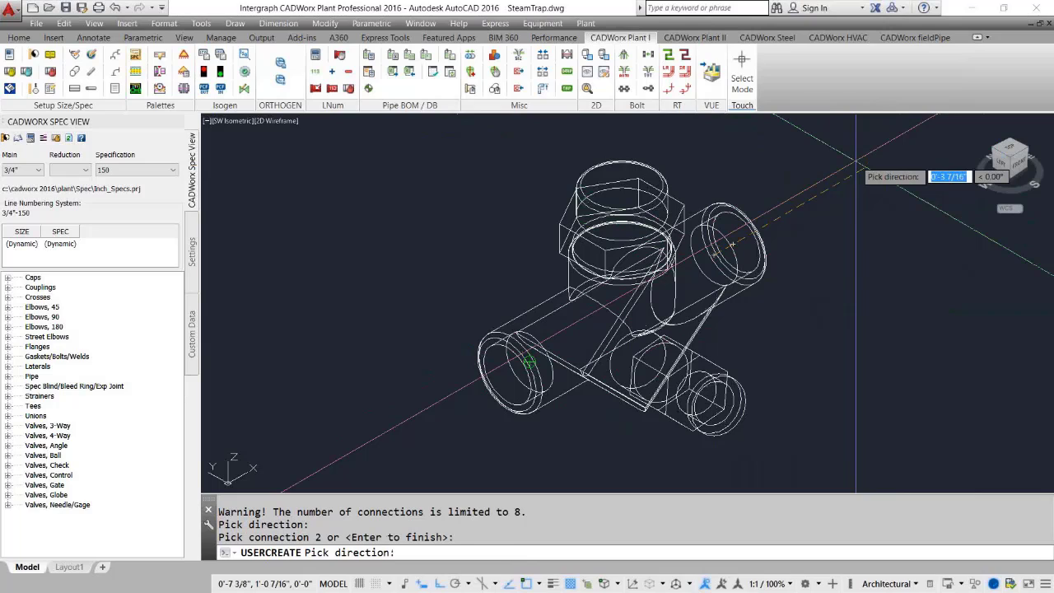
click(857, 162)
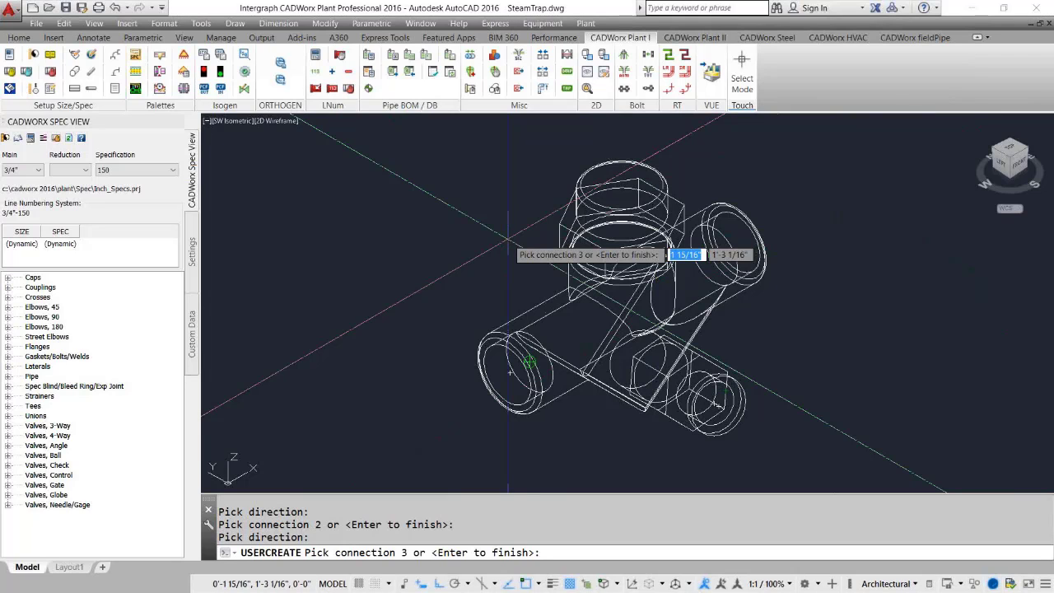
key(Return)
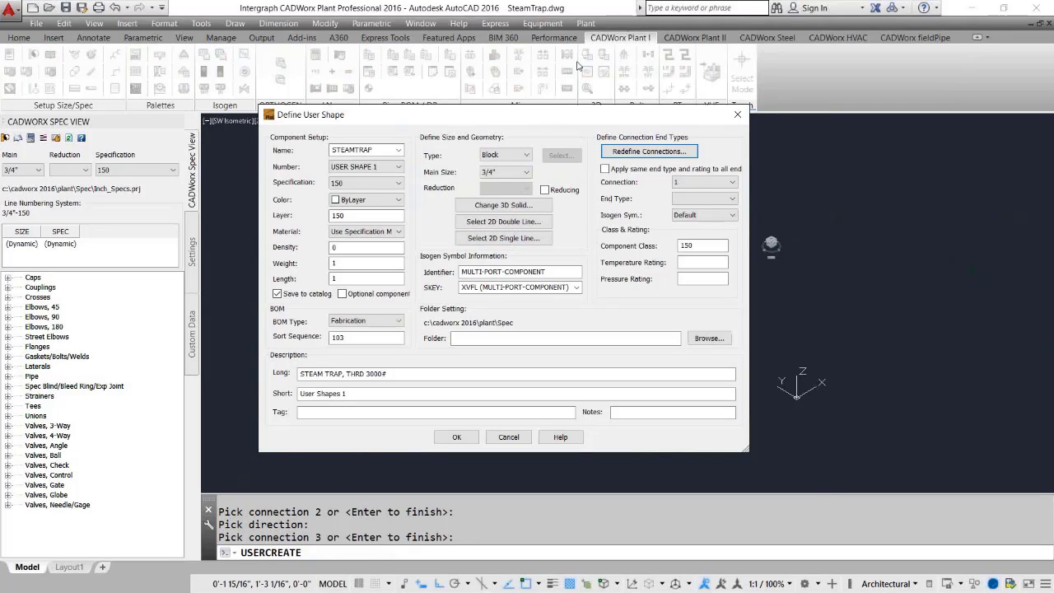
Set the end type of connection 1 to TR_3000.
drag(542, 118, 321, 158)
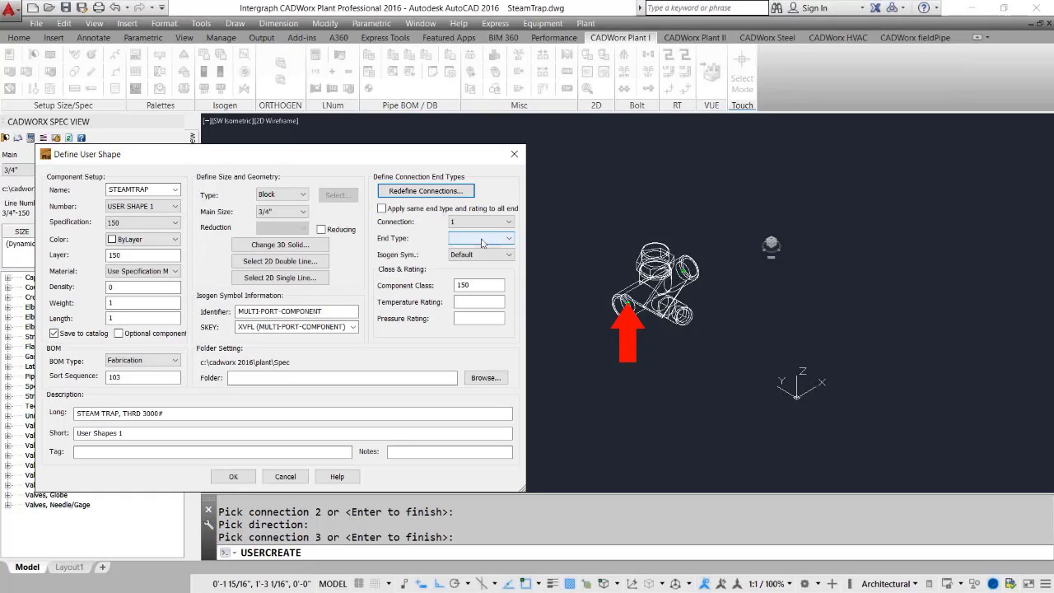
click(510, 241)
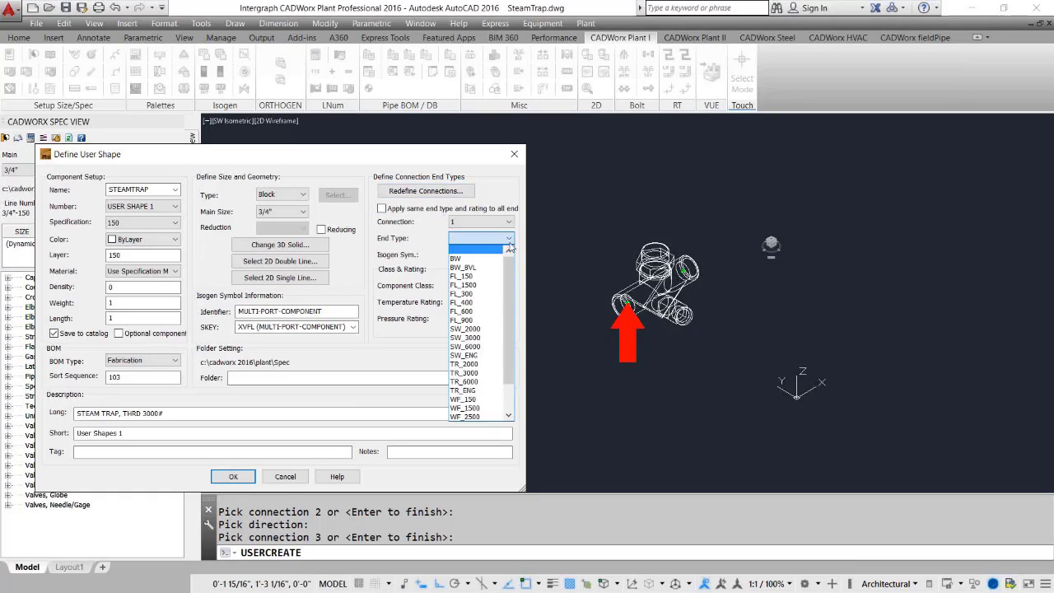
drag(509, 278, 510, 244)
mouse_move(510, 283)
mouse_down()
mouse_move(510, 292)
mouse_move(511, 271)
mouse_up()
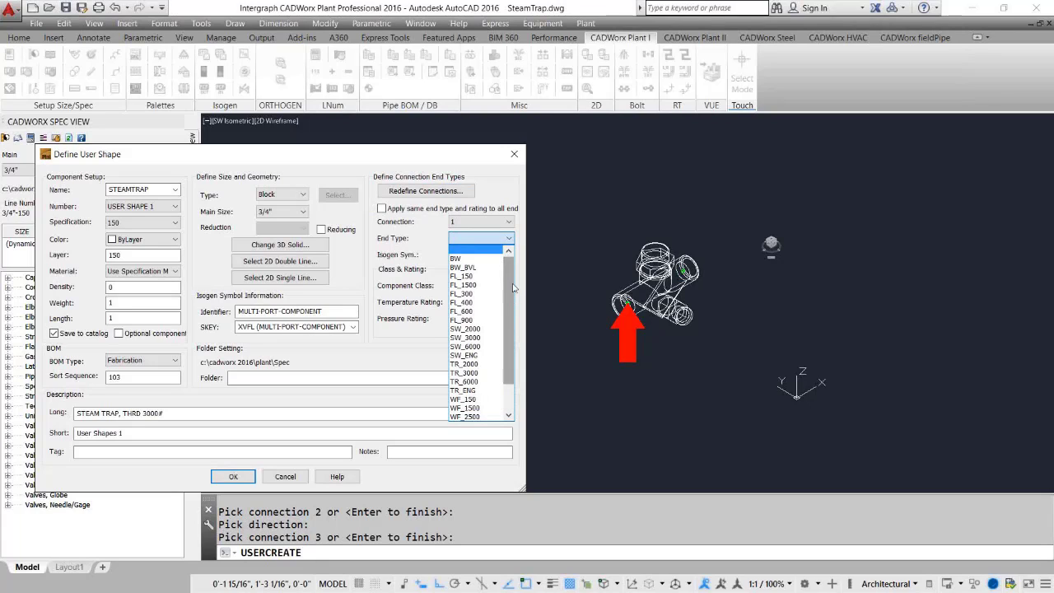
click(481, 376)
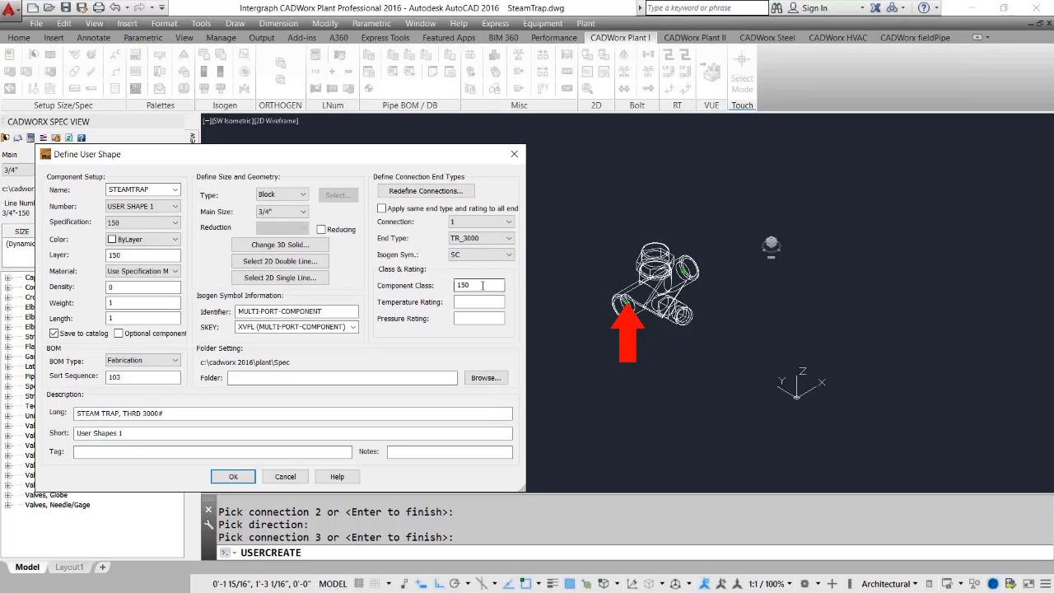
Turn on applying the same end type and rating to all ends.
drag(483, 285, 416, 286)
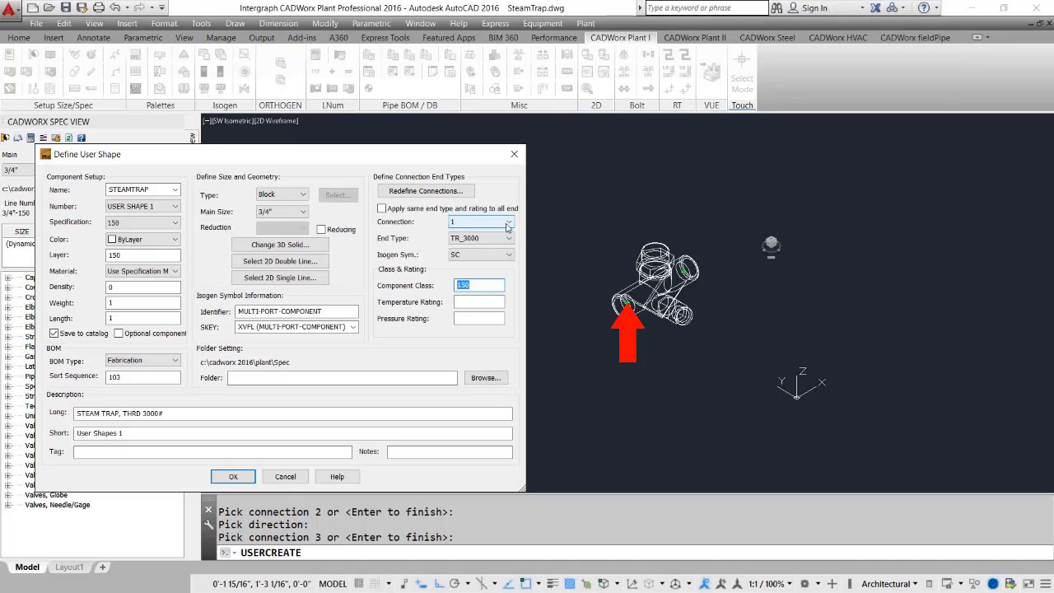
click(480, 222)
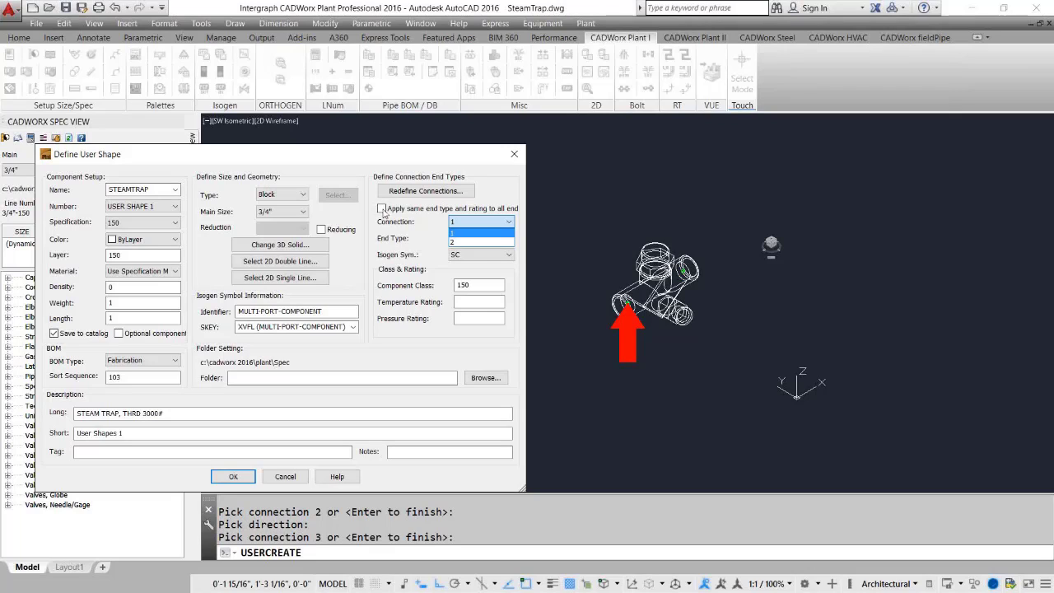
click(383, 212)
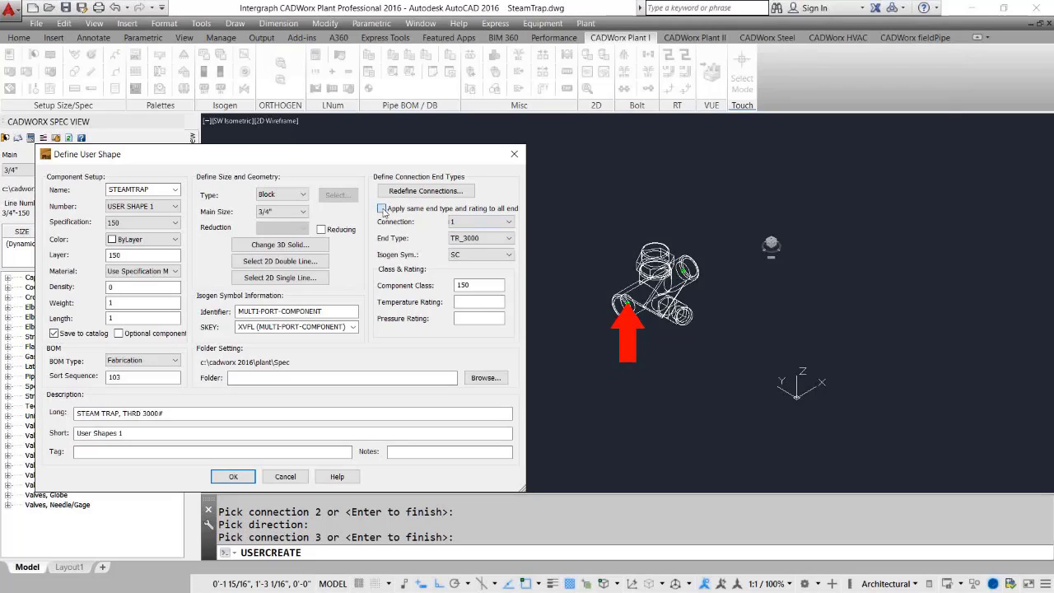
click(382, 208)
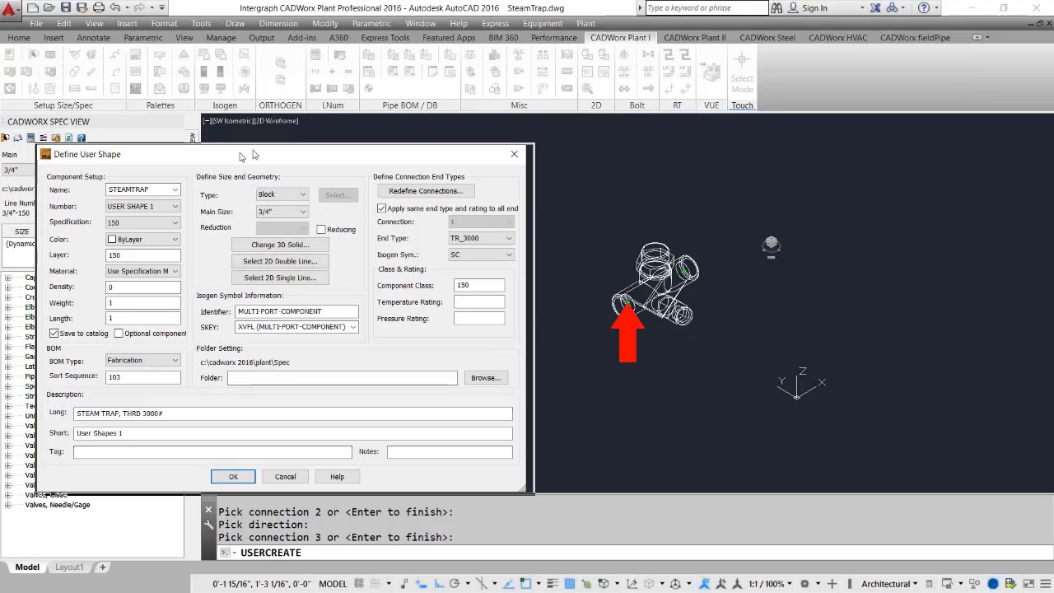
Set the user shape folder to C:\CADWorx 2016\Plant\Spec\UserShapes, save the definition and finish the command.
drag(239, 158, 571, 131)
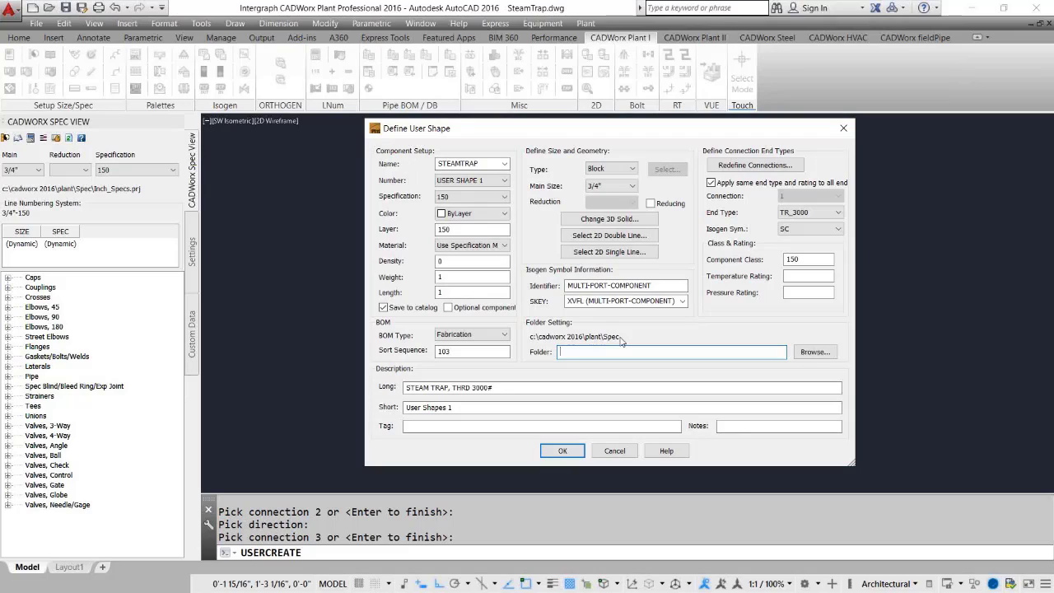
click(814, 353)
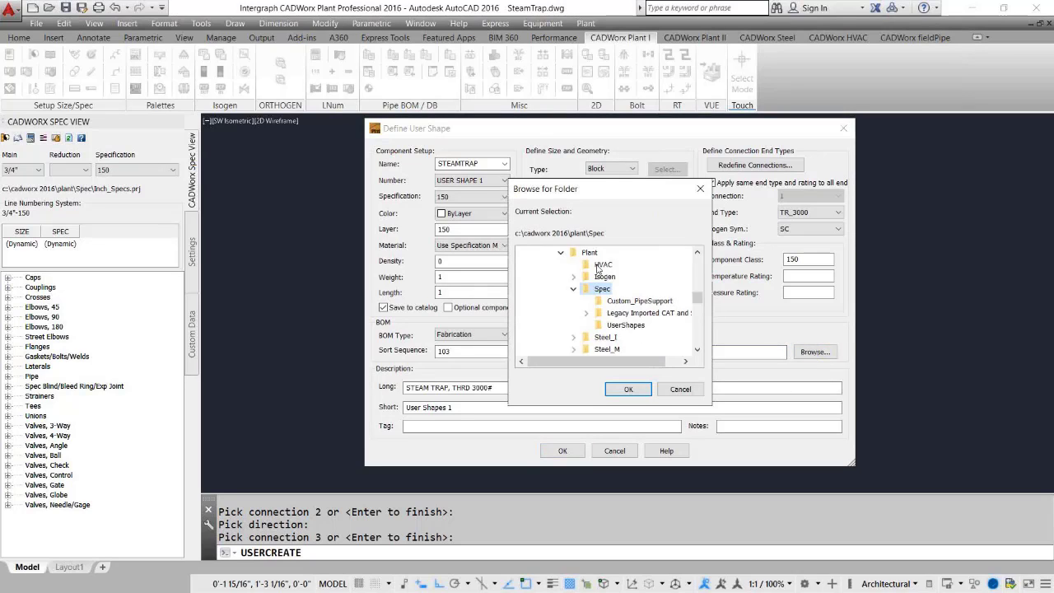
click(624, 327)
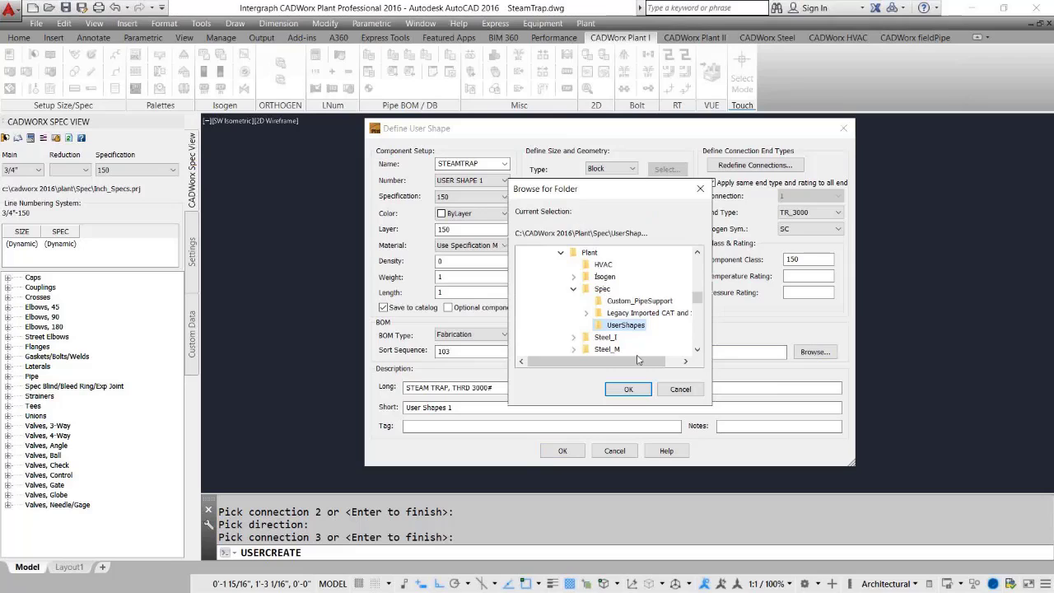
click(630, 393)
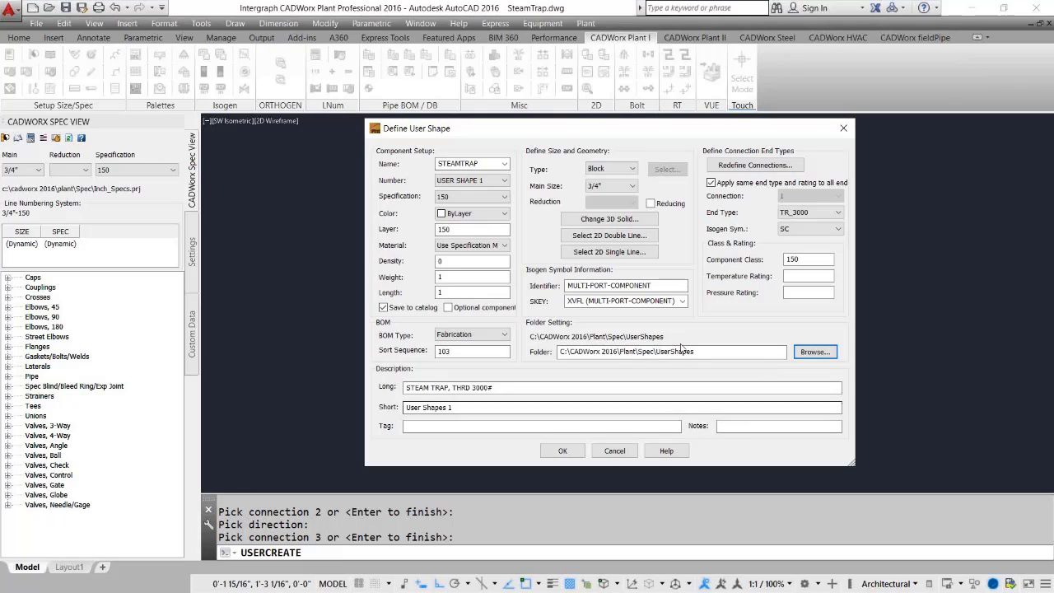
click(564, 452)
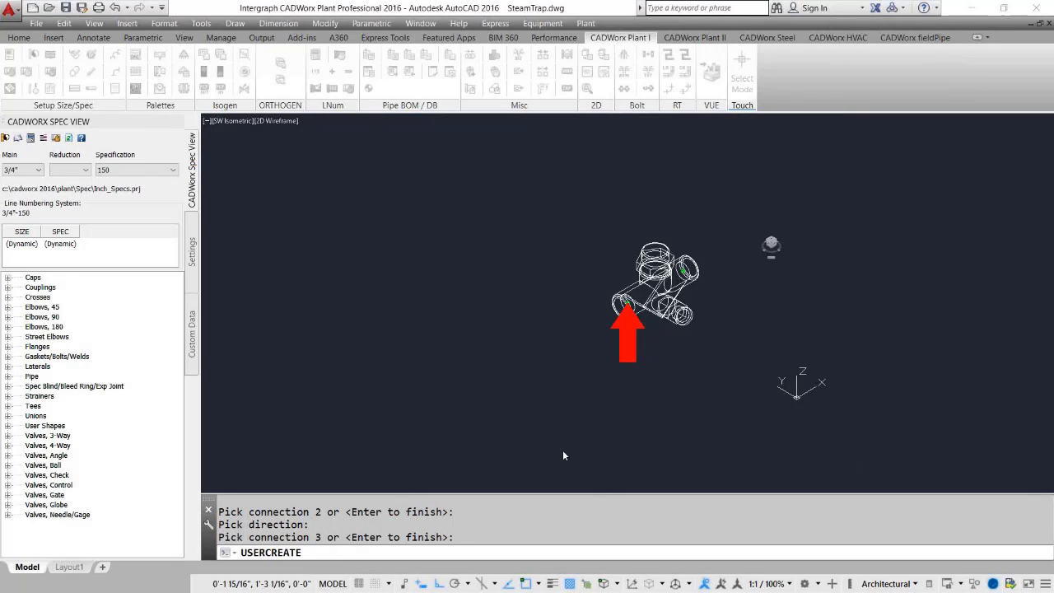
key(Return)
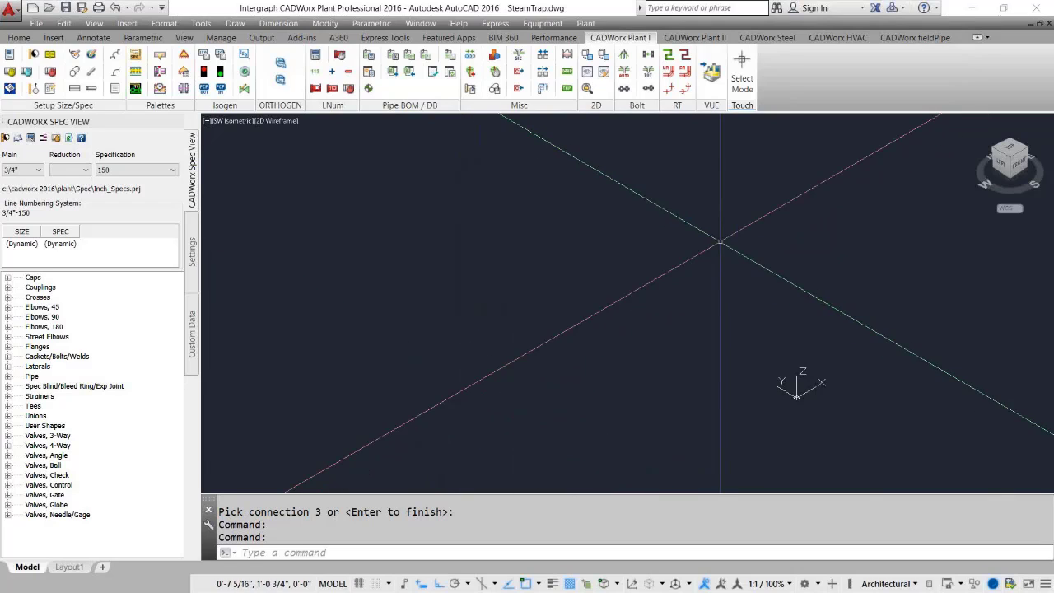
Place the STEAM TRAP, THRD 3000# user shape from the spec view into the drawing and set its rotation.
click(7, 426)
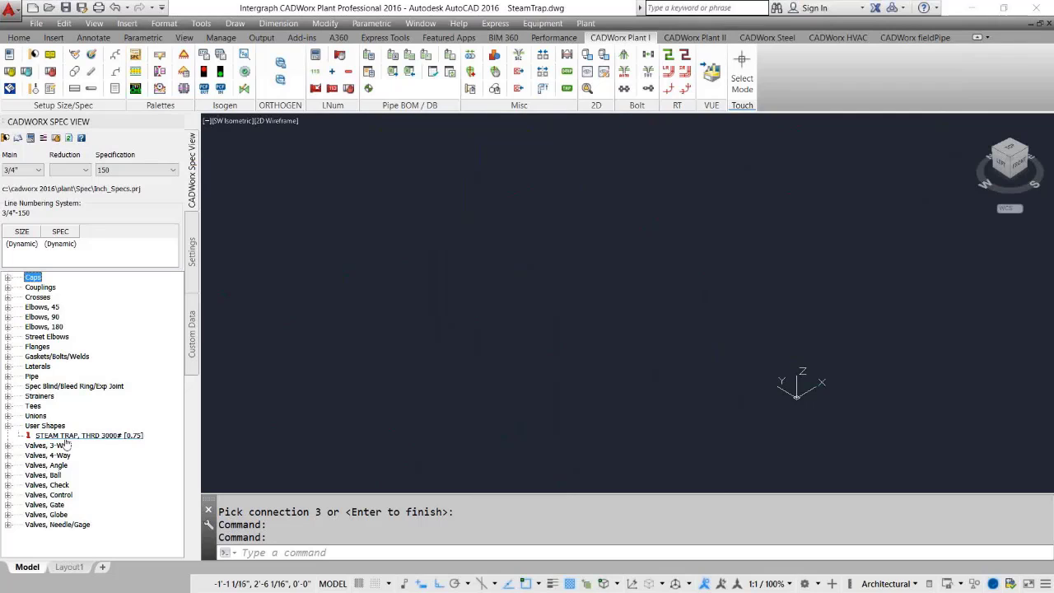
click(66, 438)
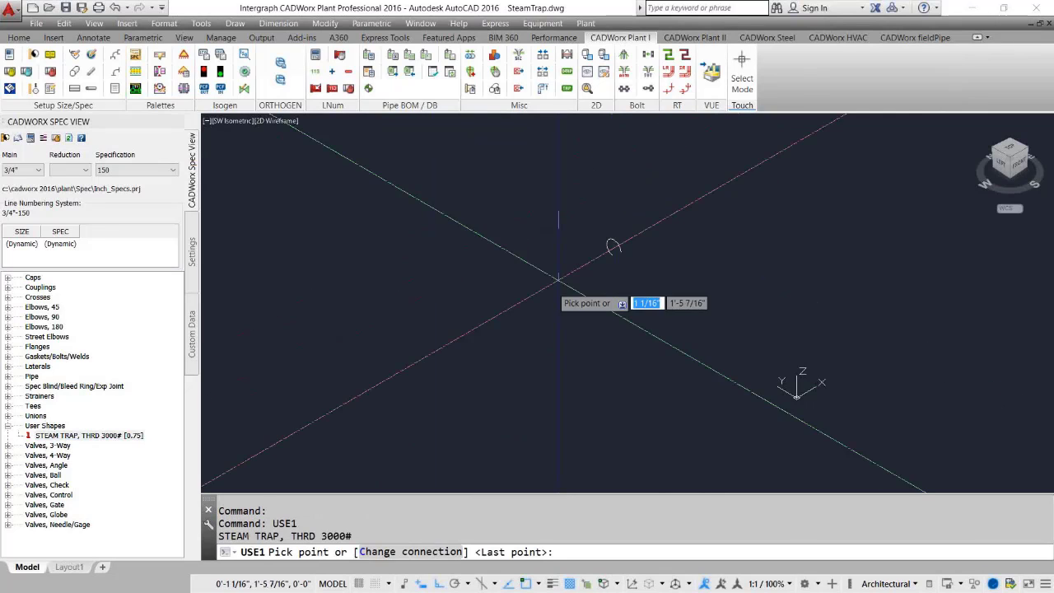
click(483, 360)
click(810, 196)
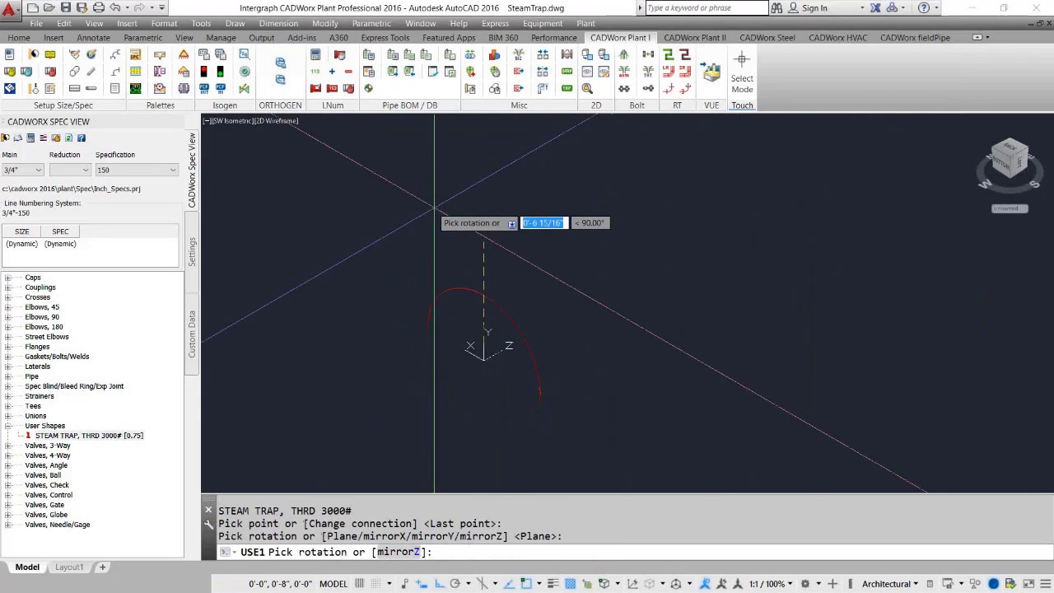
click(652, 226)
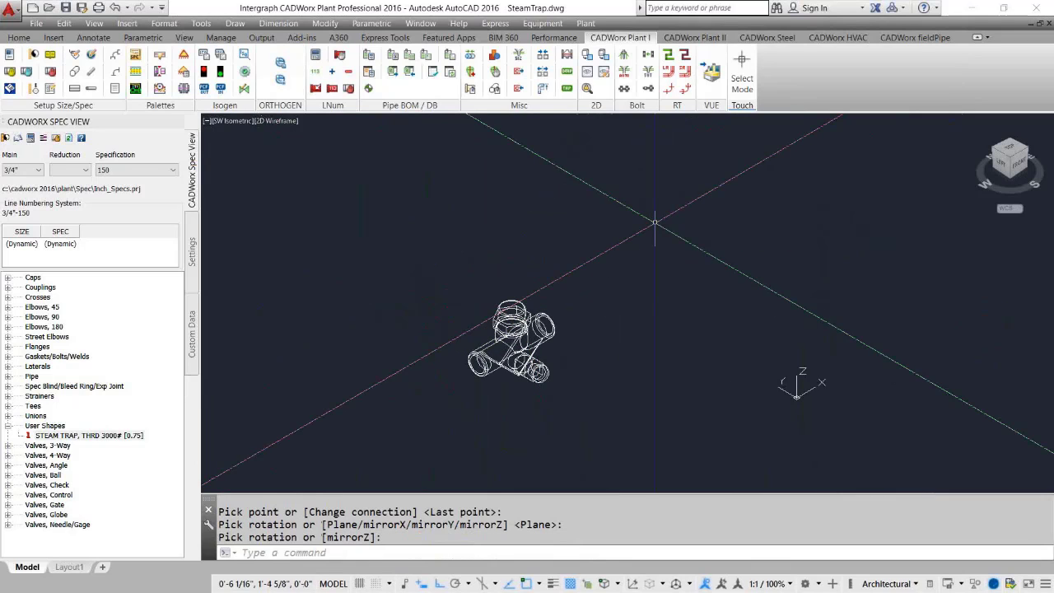
Route a pipe from the placed steam trap's inlet connection down to the left and end it.
scroll(651, 347, down, 2)
middle_drag(690, 369, 617, 349)
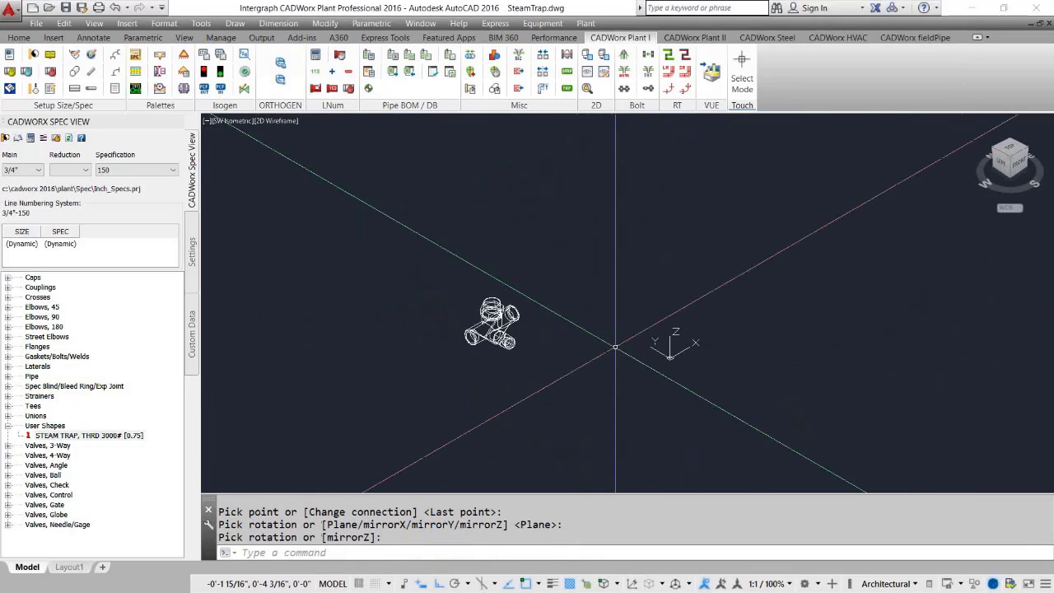
click(617, 348)
click(431, 250)
scroll(446, 316, up, 4)
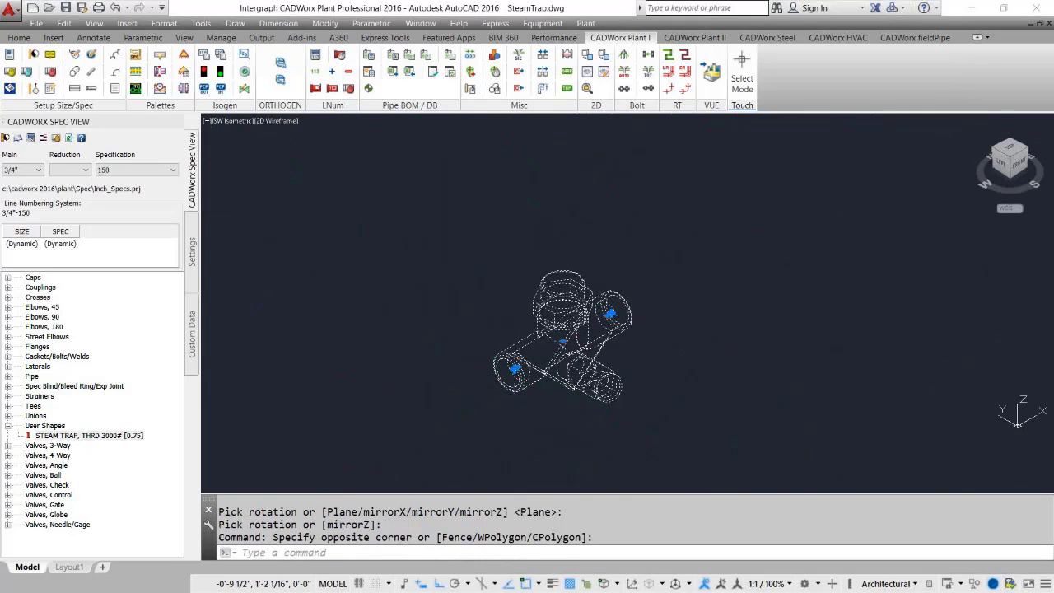
click(515, 369)
click(401, 430)
key(Return)
Route a pipe from the steam trap's outlet connection up to the right and end it.
click(651, 426)
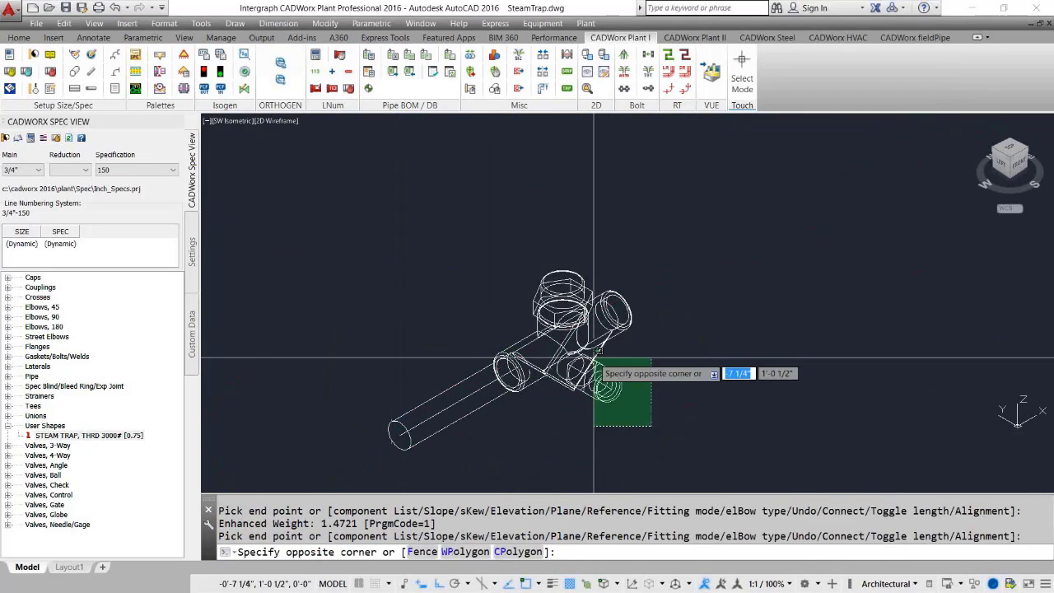
click(594, 359)
click(614, 306)
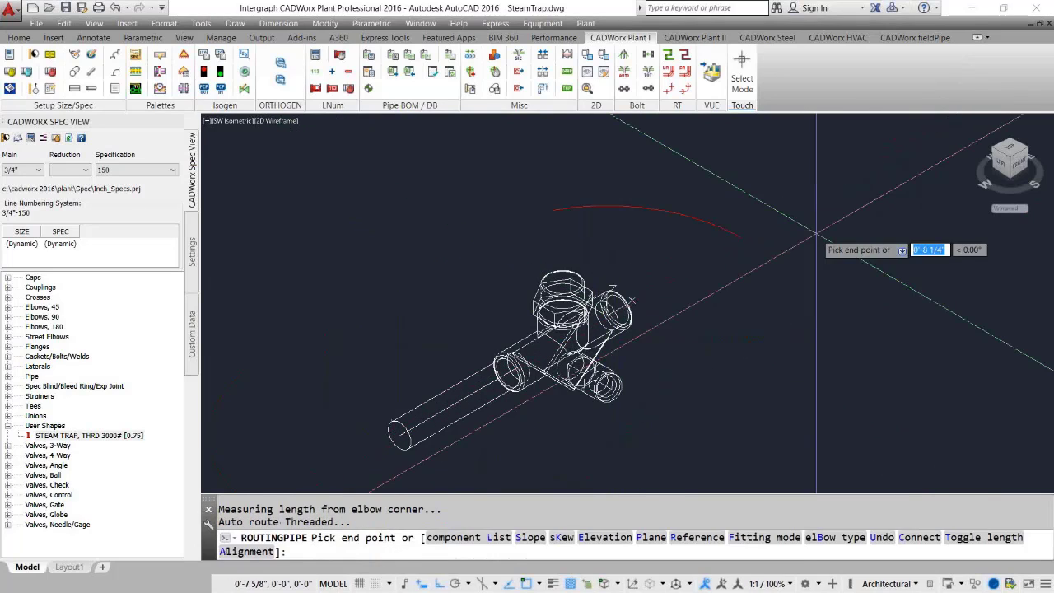
click(816, 234)
key(Return)
Generate an Isogen isometric from the steam trap and both pipes, then open the produced plot file.
scroll(597, 379, down, 3)
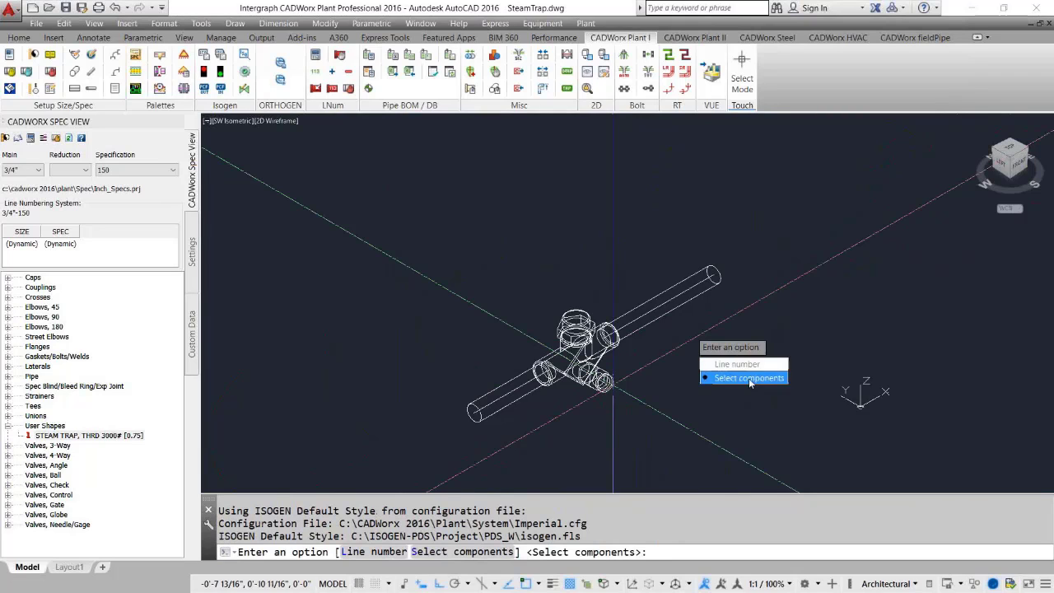
click(749, 378)
click(648, 461)
click(530, 313)
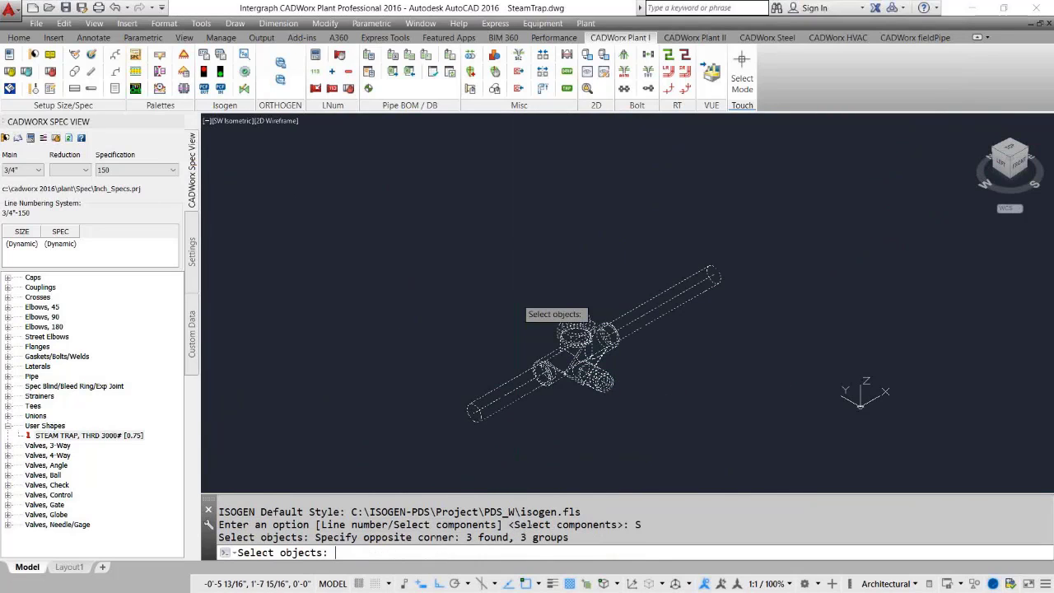
key(Return)
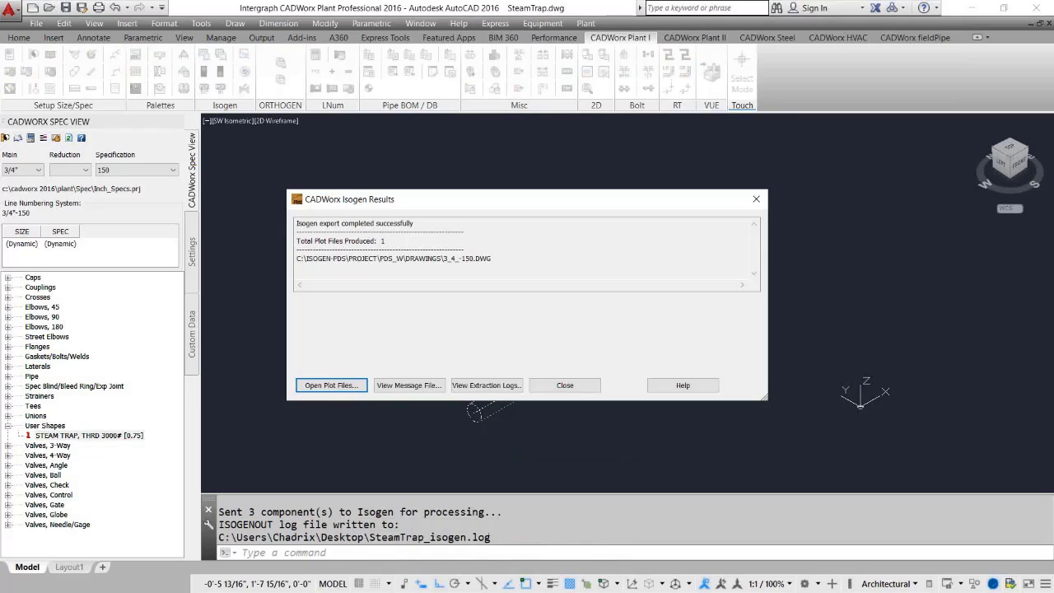
click(366, 383)
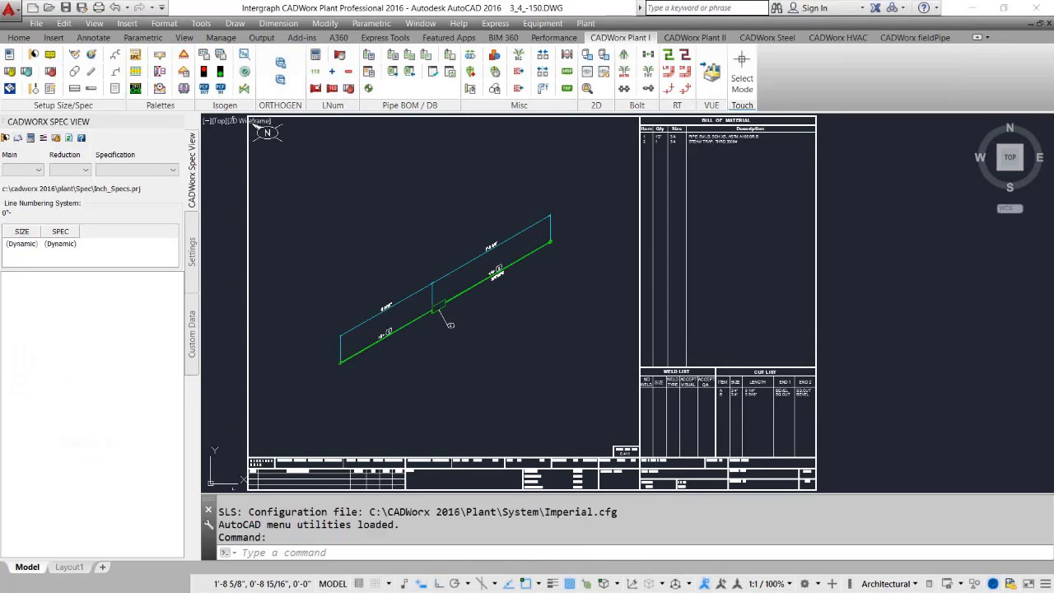
Examine the isometric drawing and its bill of material for the steam trap entry.
scroll(487, 277, up, 7)
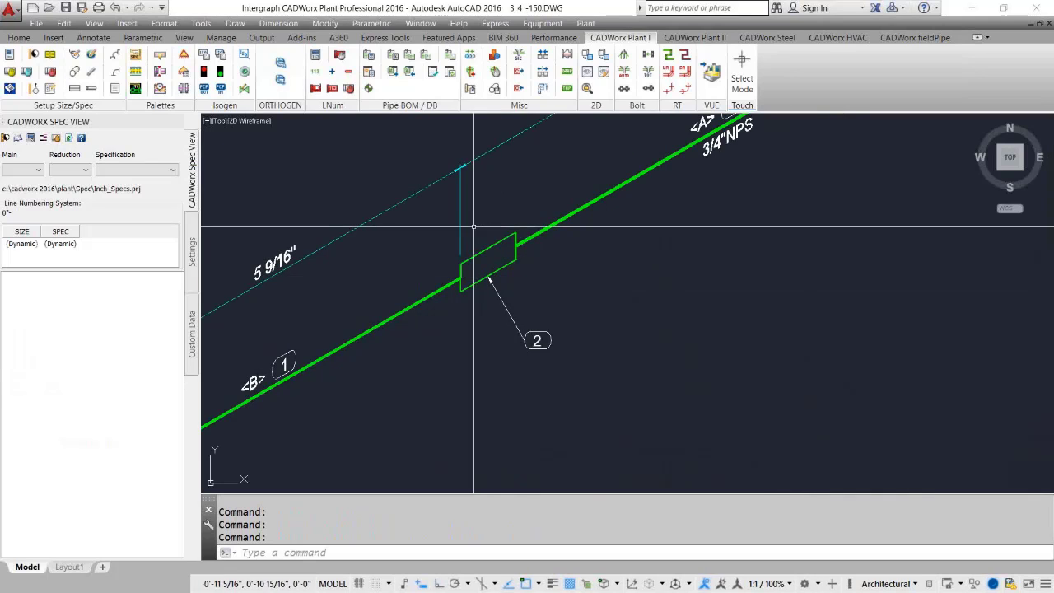
scroll(448, 305, down, 4)
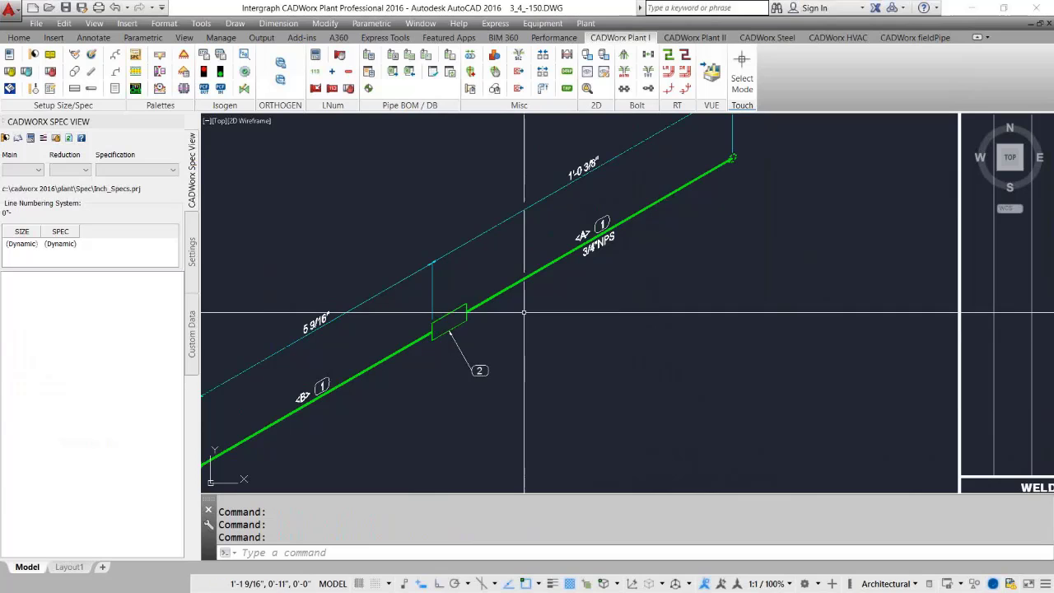
middle_drag(441, 304, 404, 371)
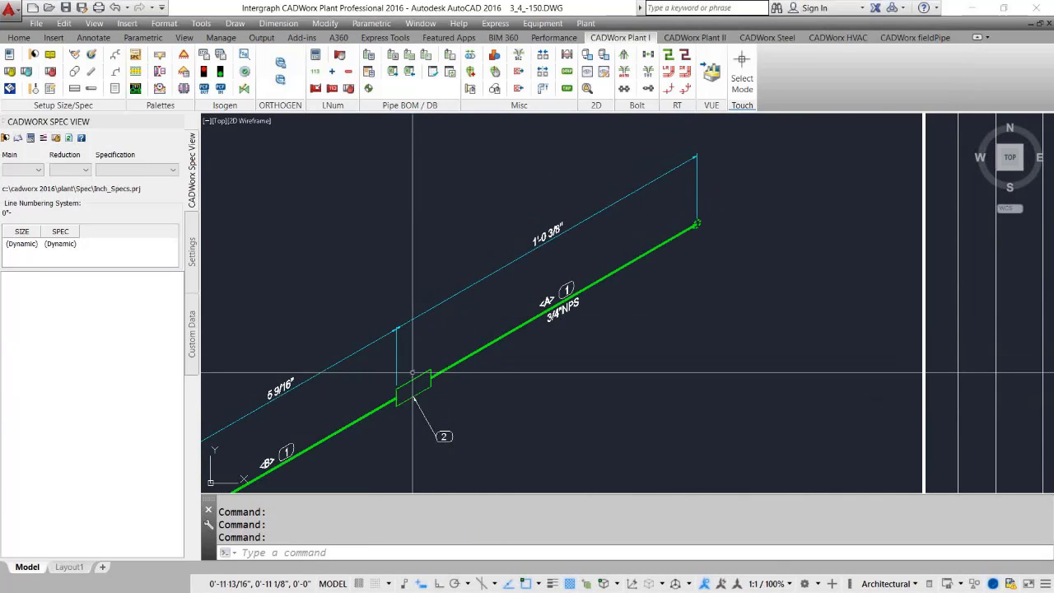
scroll(417, 398, down, 5)
scroll(568, 252, up, 8)
middle_drag(589, 340, 549, 358)
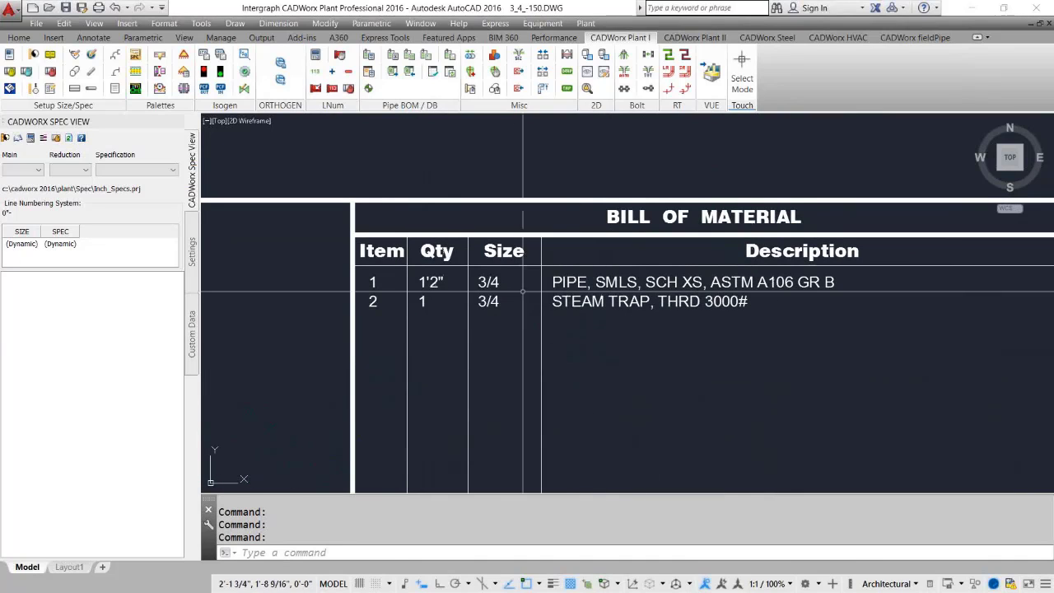
scroll(737, 343, down, 2)
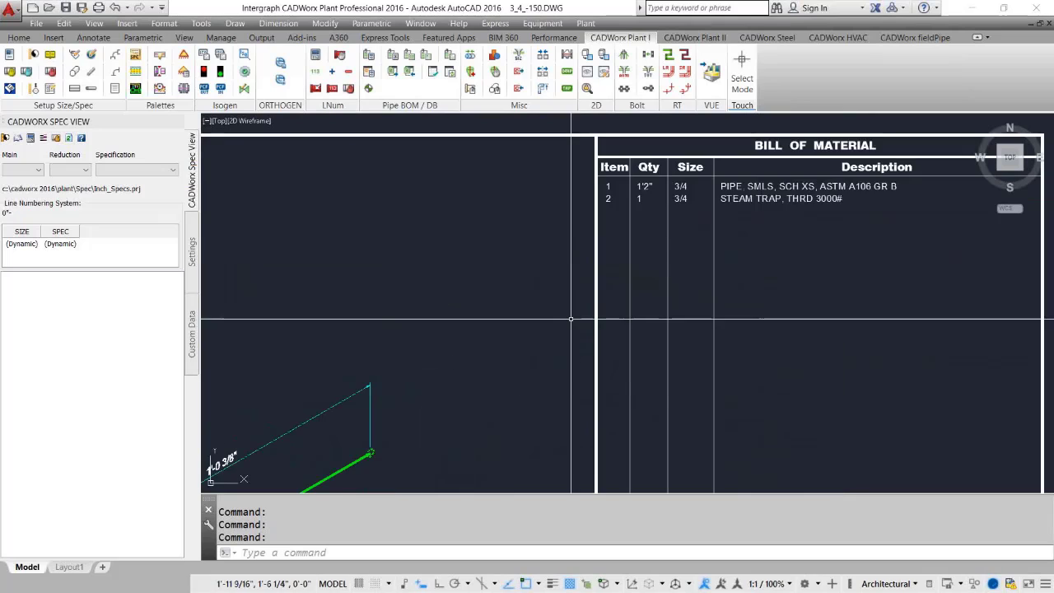
scroll(559, 323, down, 2)
middle_drag(559, 324, 596, 280)
scroll(597, 312, down, 2)
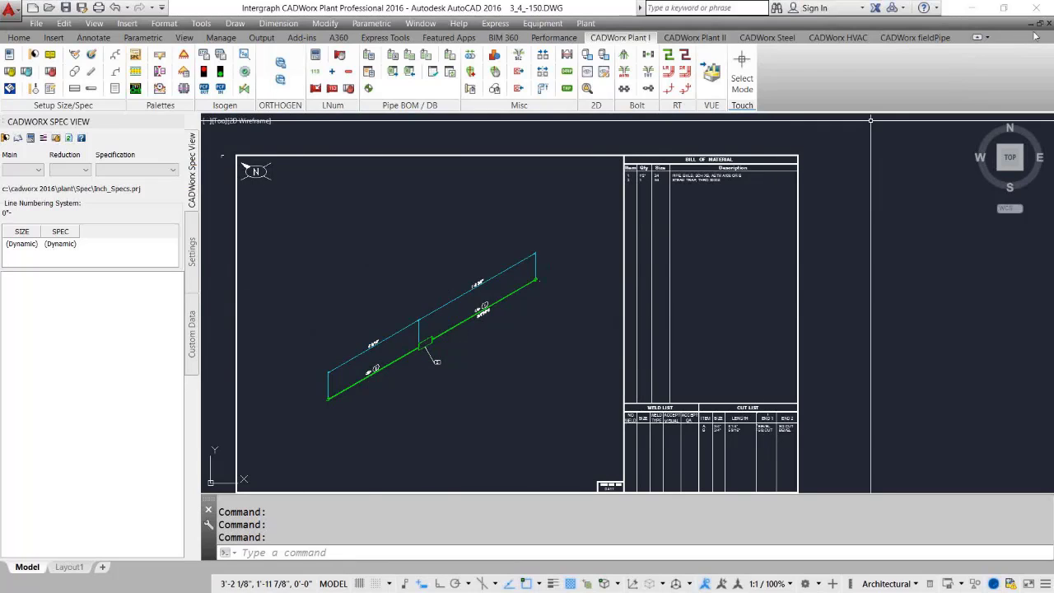
Switch back to the SteamTrap drawing and then over to the webinar presentation.
key(ctrl+Tab)
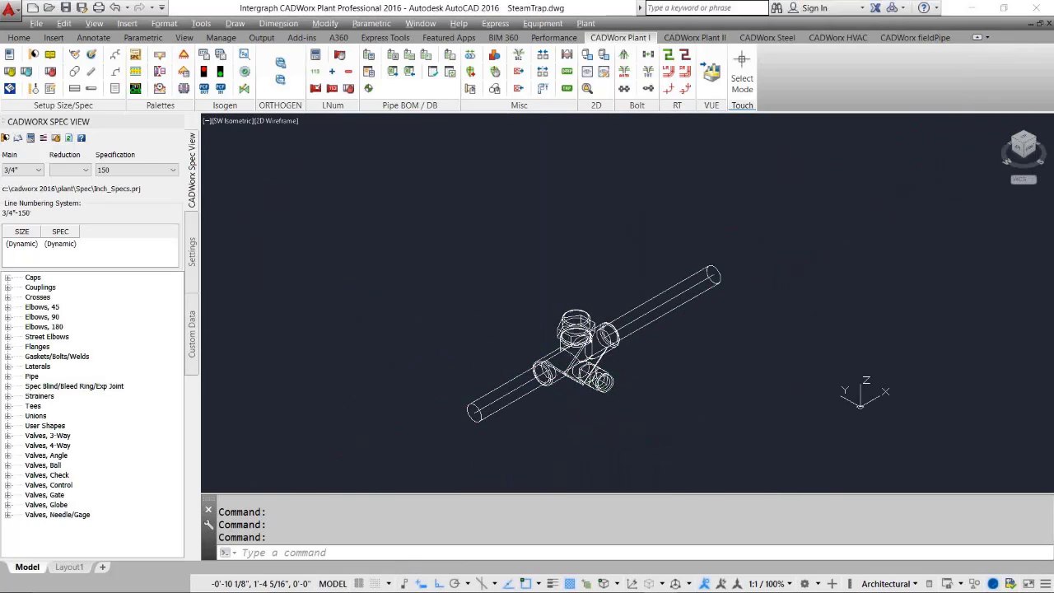
key(alt+Tab)
key(alt+Tab)
key(alt+Tab)
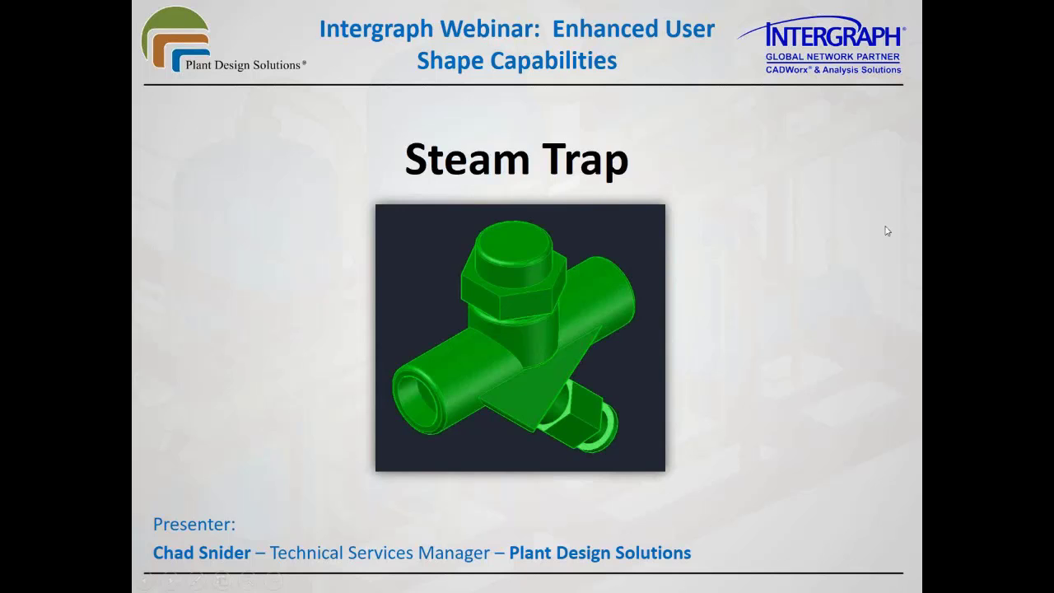
key(Right)
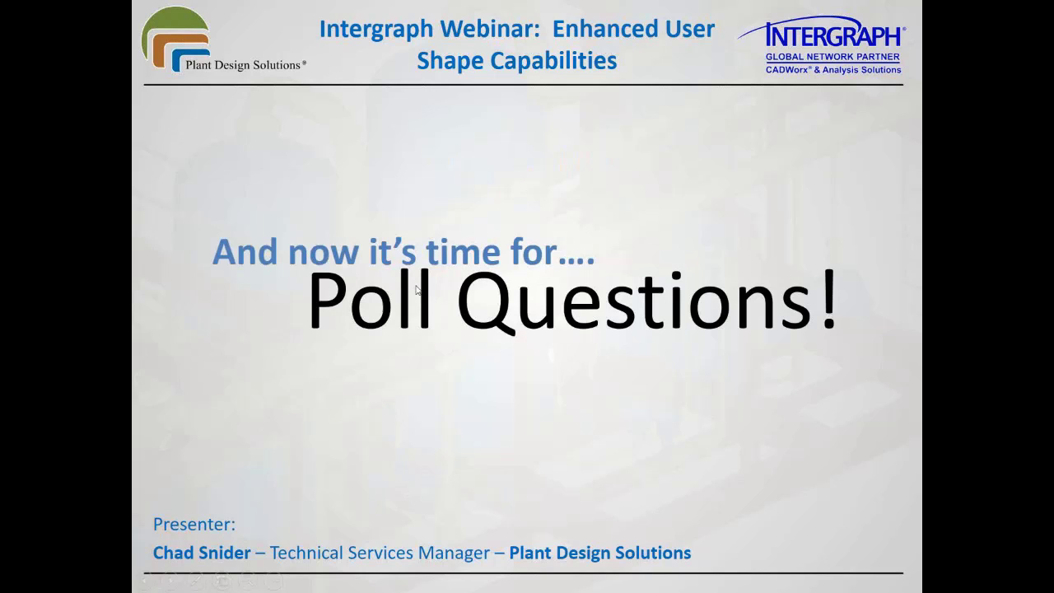
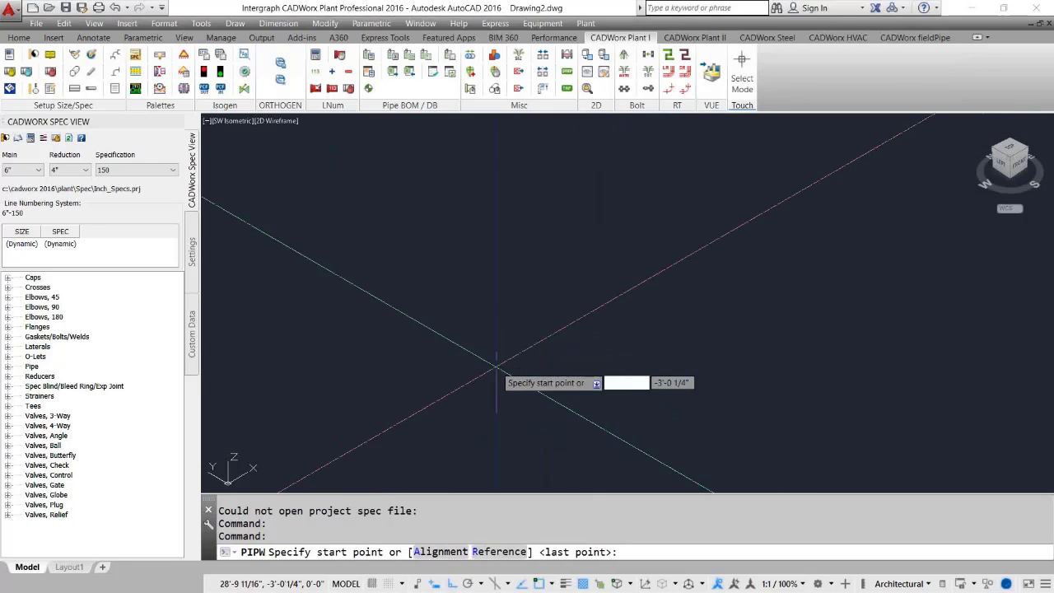
Start a 6" pipe run at the origin and route it 4' along the axis.
click(465, 365)
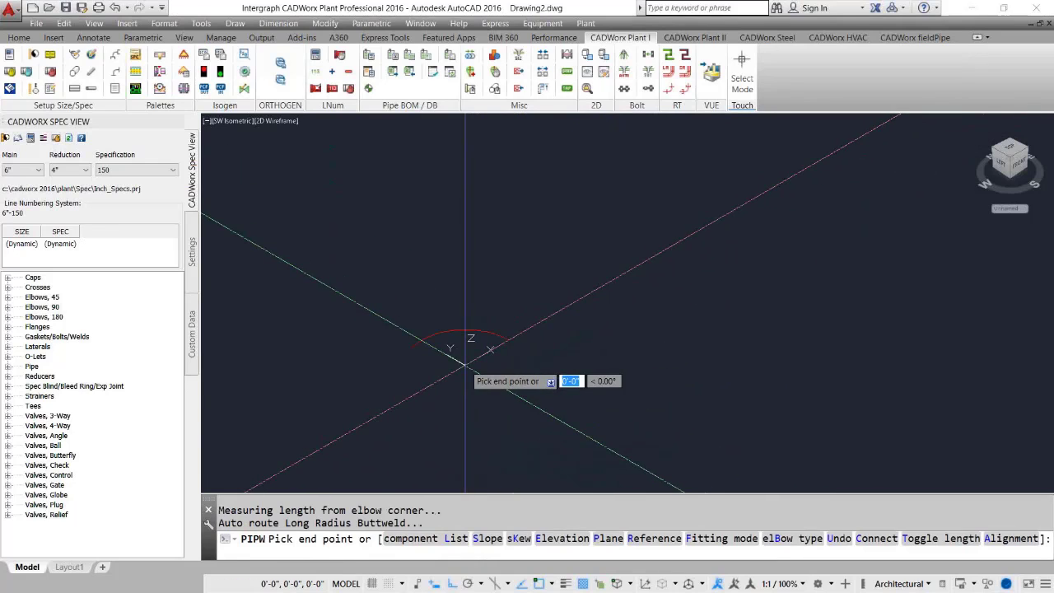
scroll(502, 349, up, 2)
middle_drag(502, 349, 605, 304)
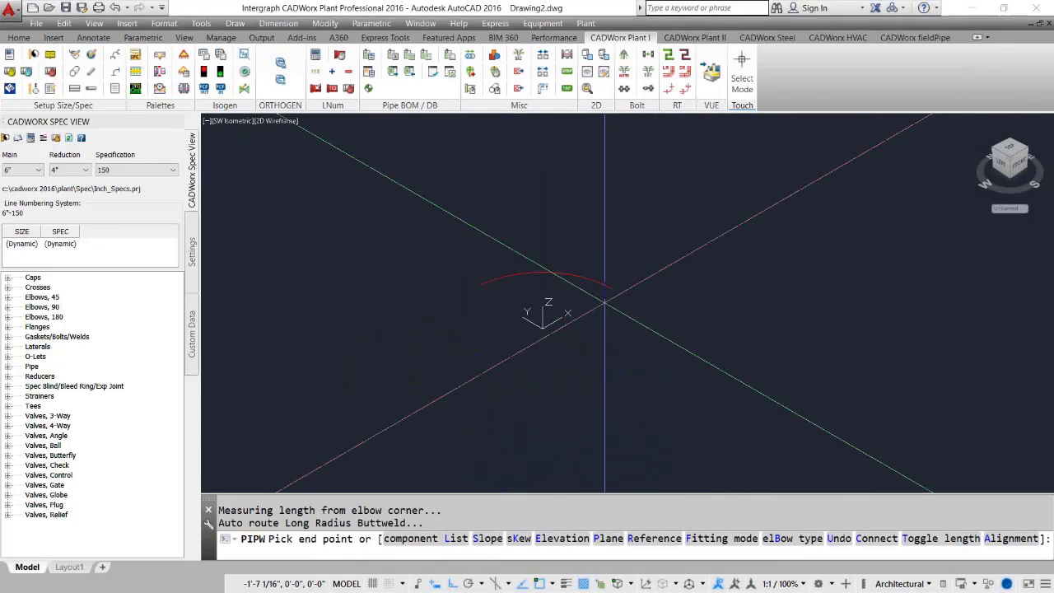
scroll(618, 303, up, 4)
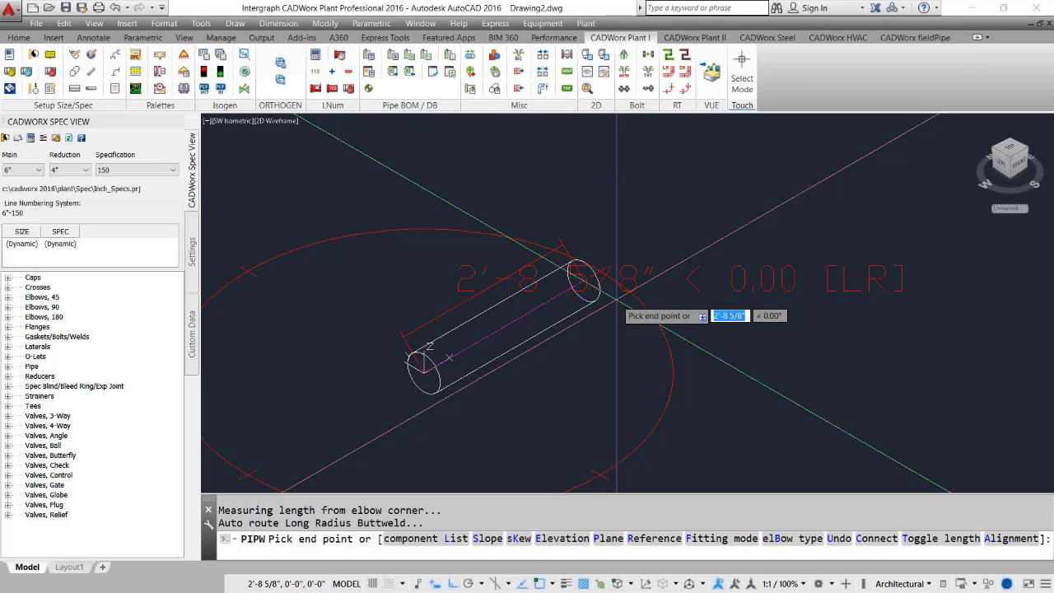
text(4')
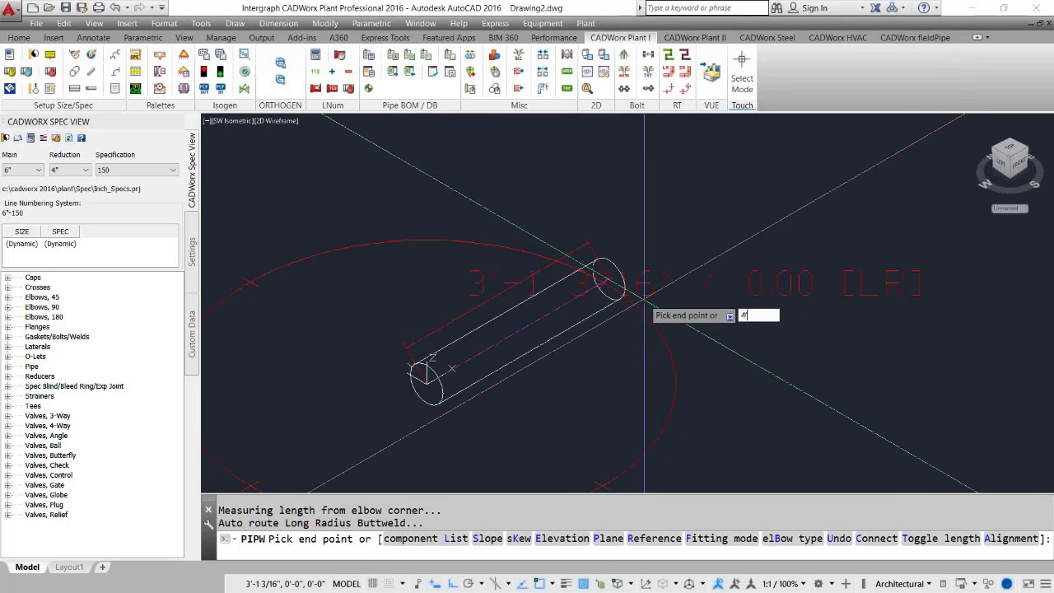
key(Return)
End the pipe run with a 6" FLG WELD NECK, 150LB, SCH STD, ASTM A105 flange from the component list.
text(l)
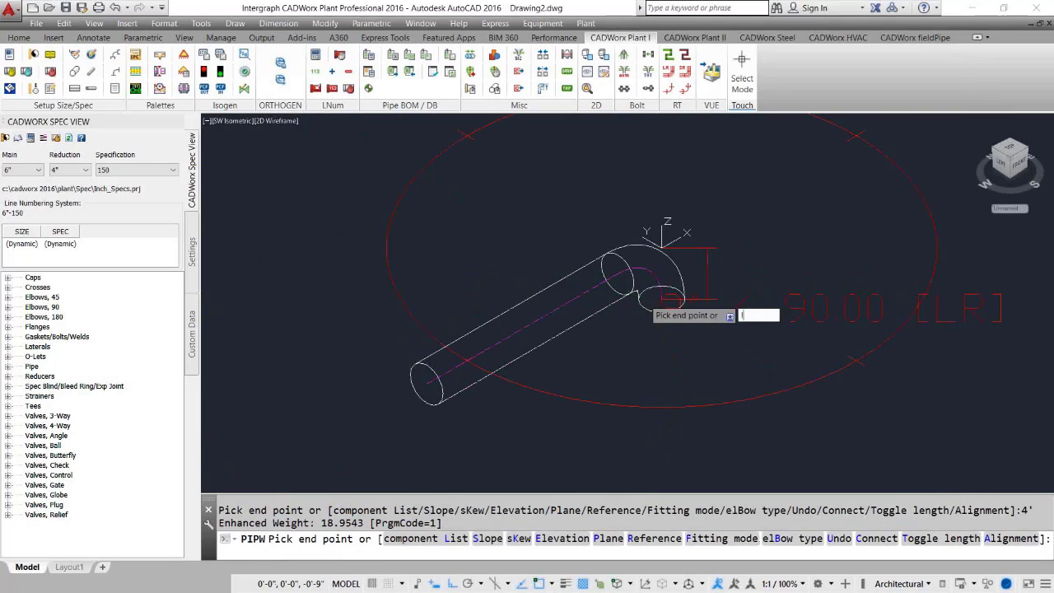
key(Return)
mouse_move(705, 355)
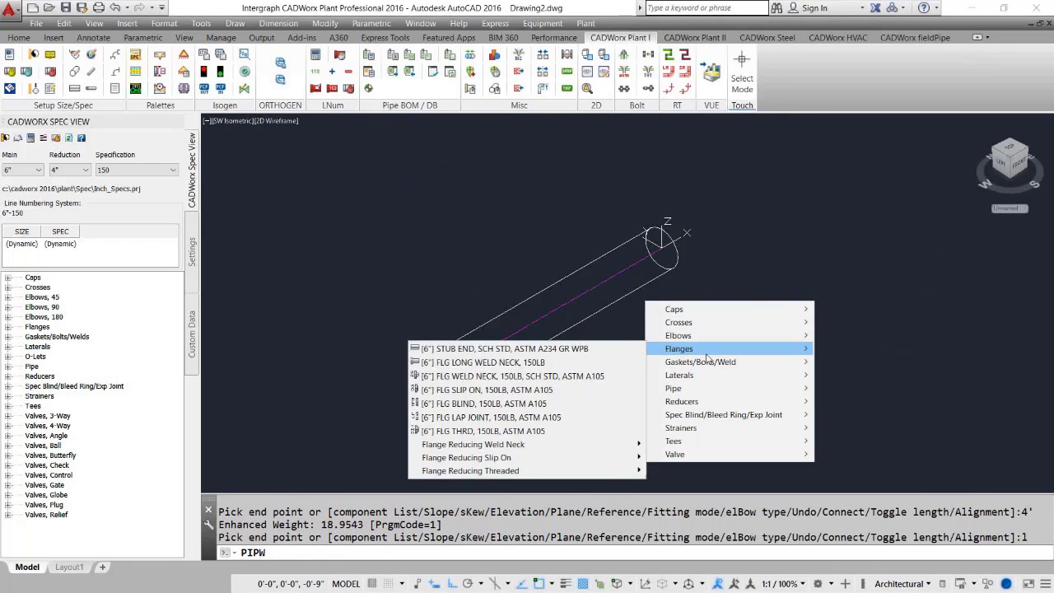
click(566, 376)
key(Return)
Add a 6" FLG WELD NECK, 150LB, SCH STD, ASTM A105 flange to the pipe's other, starting end.
click(478, 284)
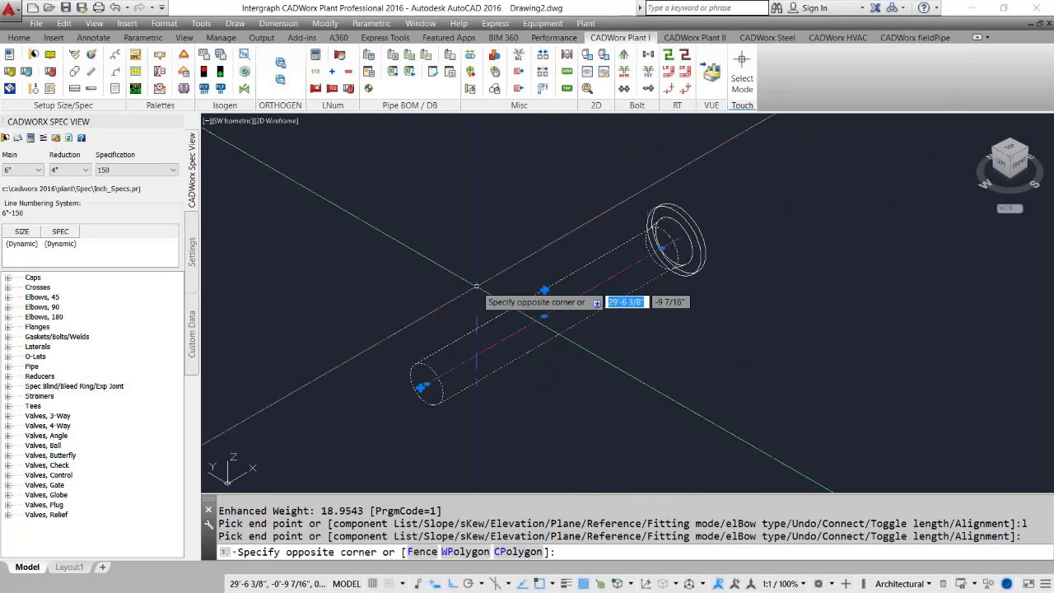
click(420, 387)
click(420, 388)
text(l)
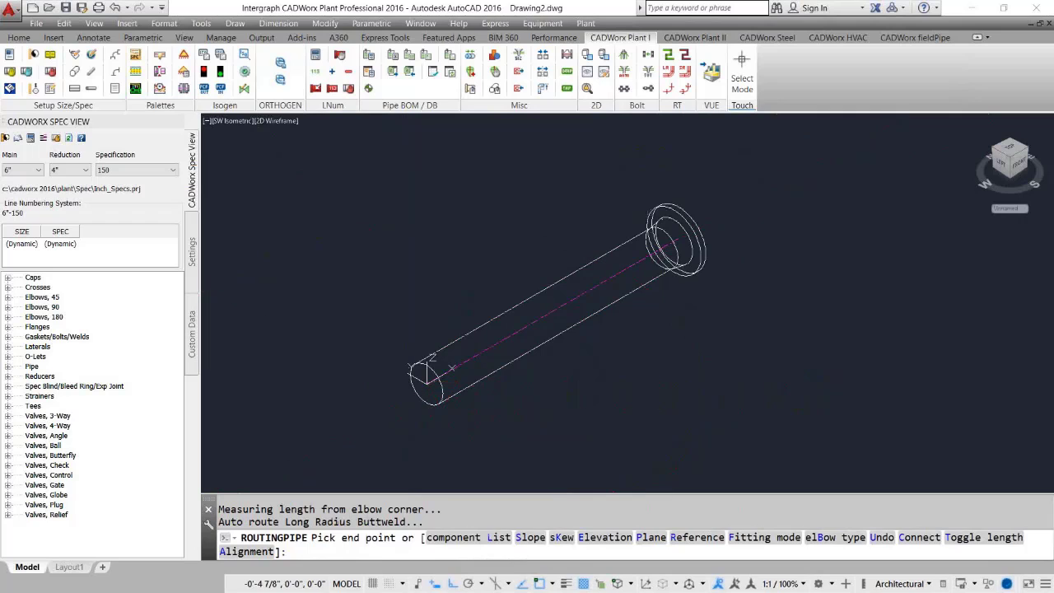
key(Return)
mouse_move(456, 449)
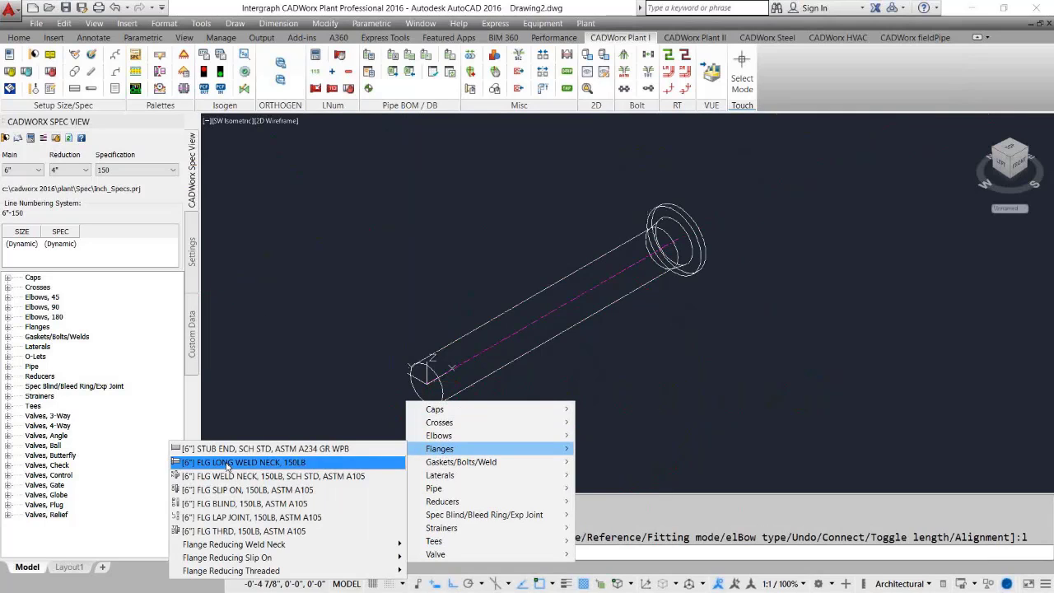
click(227, 478)
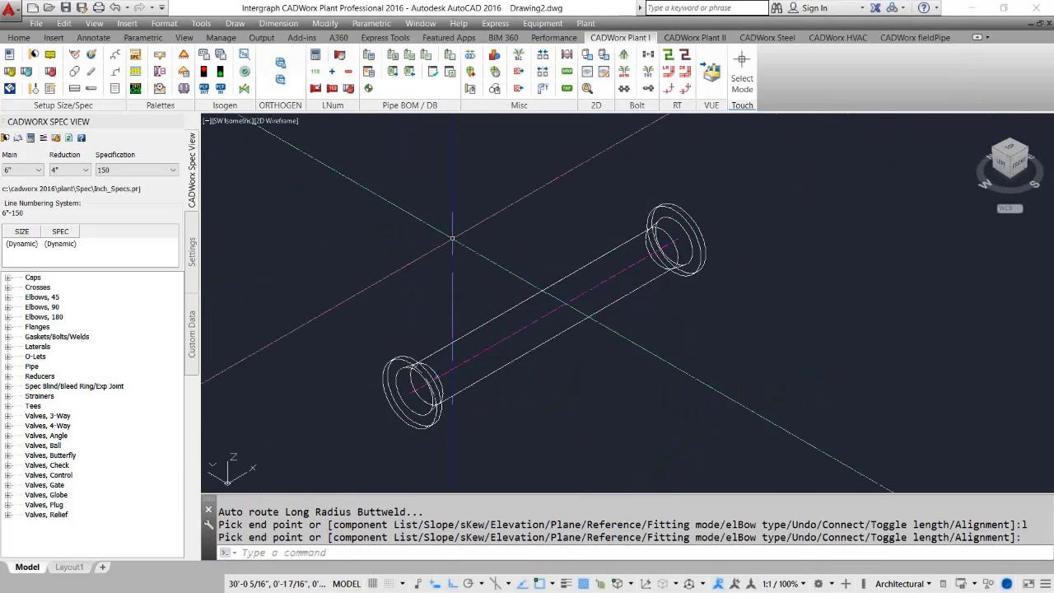
click(607, 371)
click(508, 316)
click(547, 289)
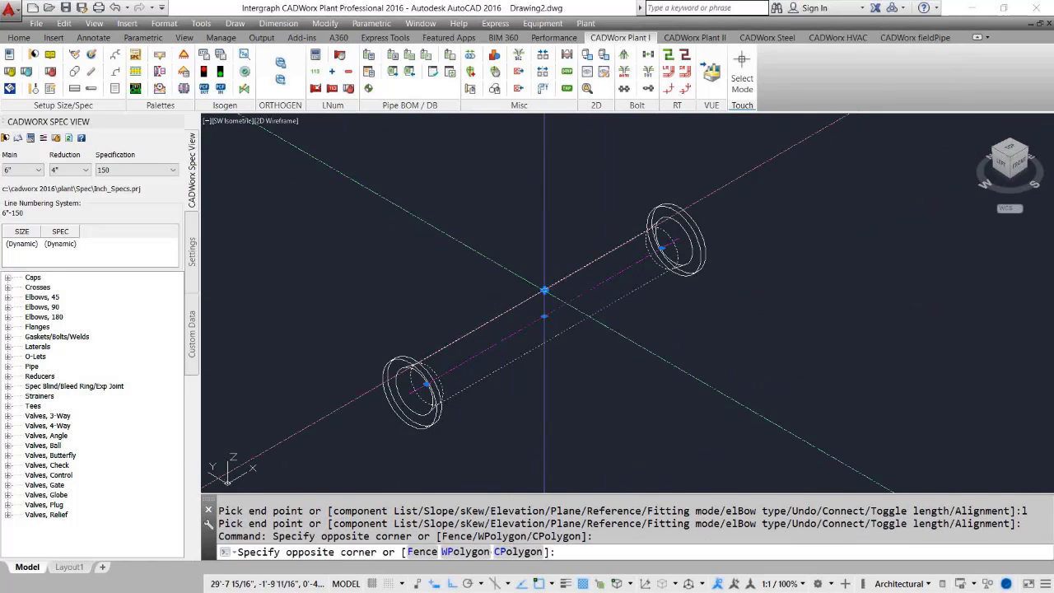
click(548, 287)
click(545, 290)
text(l)
key(Return)
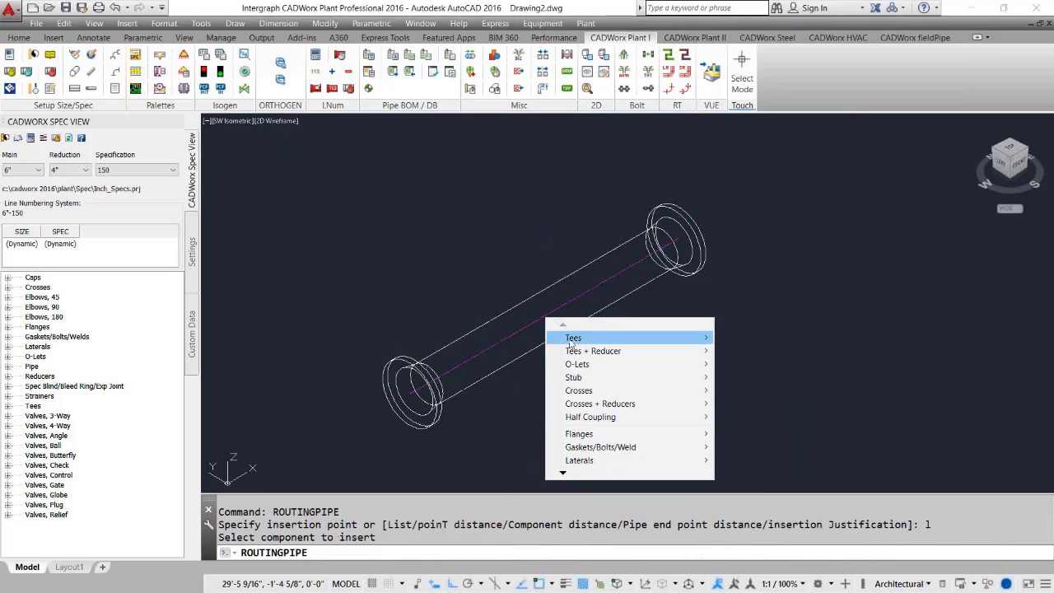
mouse_move(573, 339)
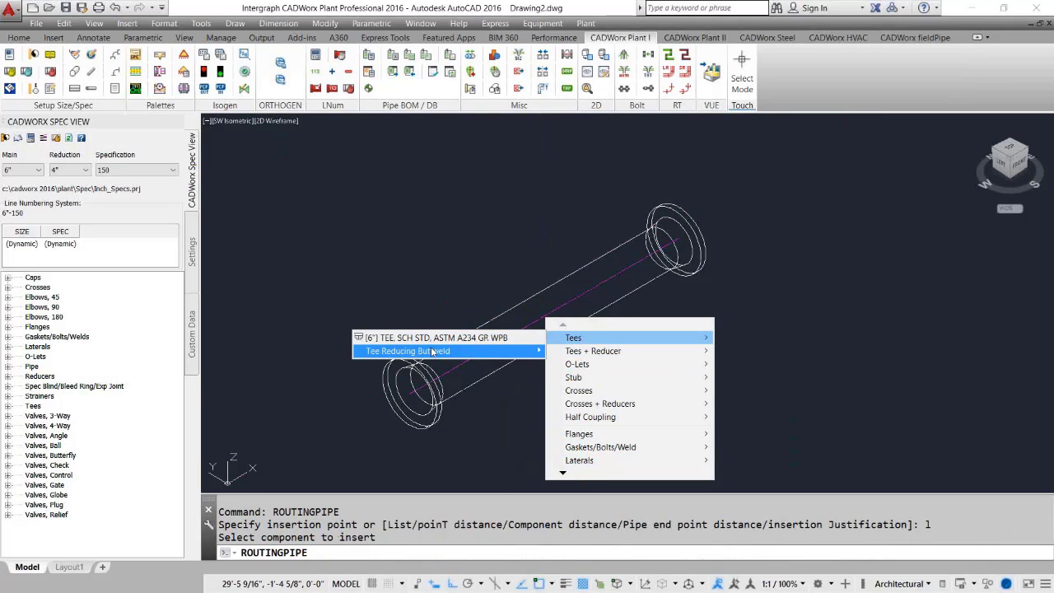
mouse_move(434, 355)
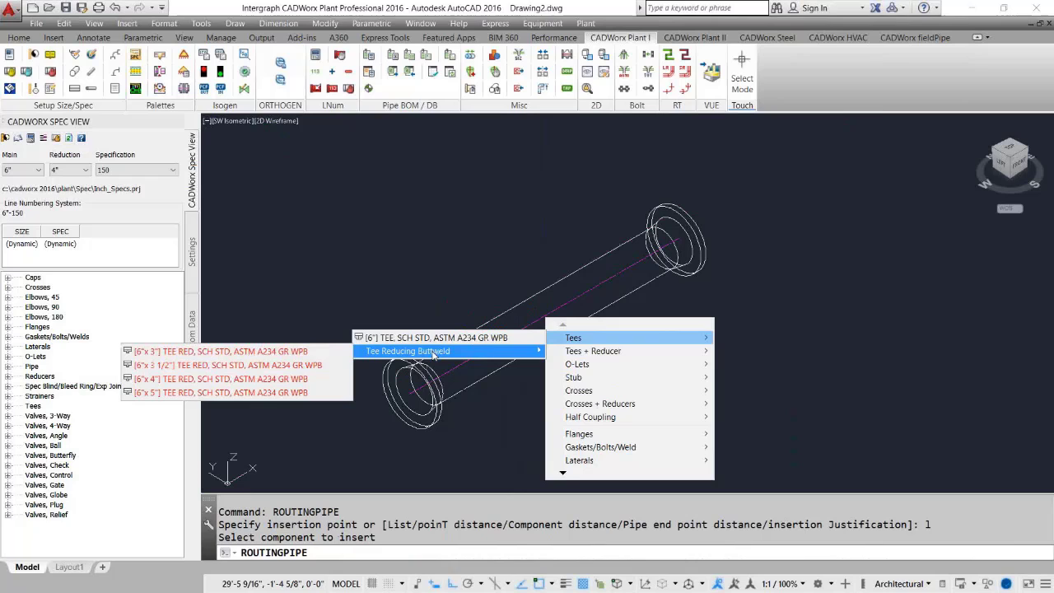
click(258, 379)
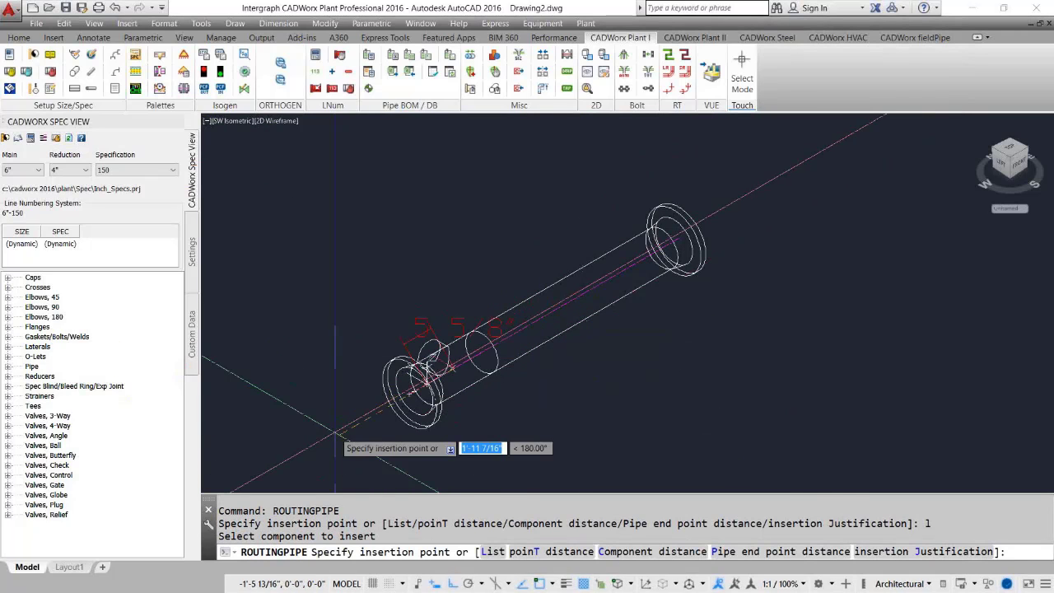
key(Escape)
Insert a stub offset connection on the pipe near the flanged start end, pointing upward.
click(588, 338)
click(537, 267)
click(543, 290)
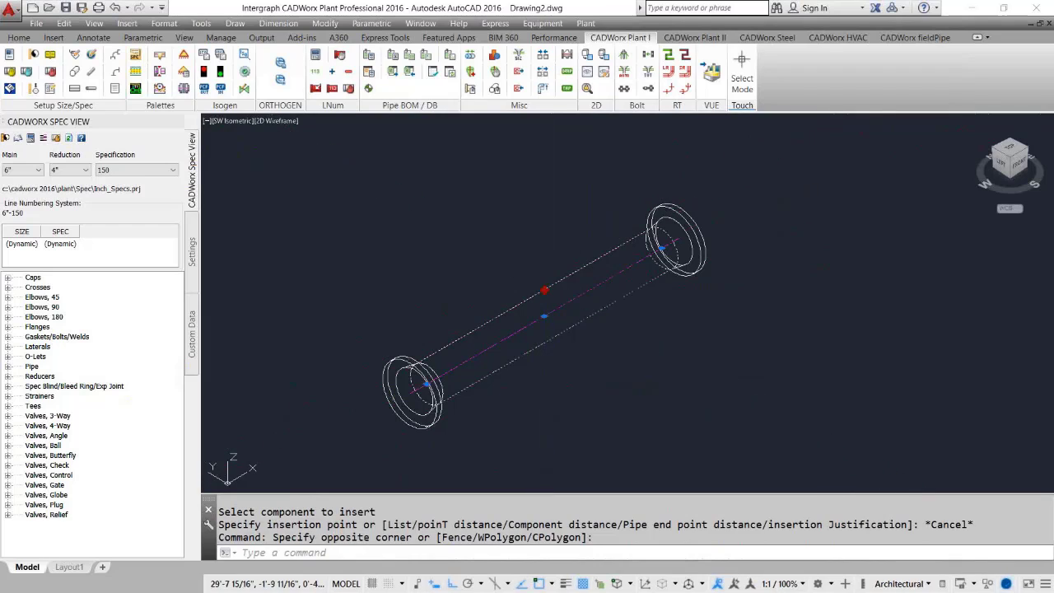
text(1)
key(Return)
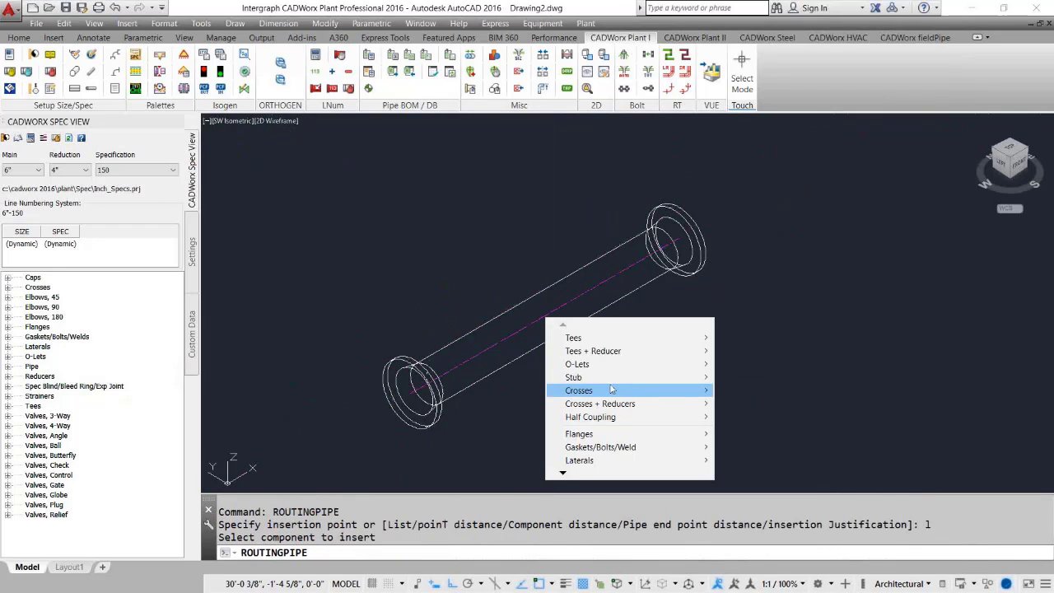
mouse_move(611, 377)
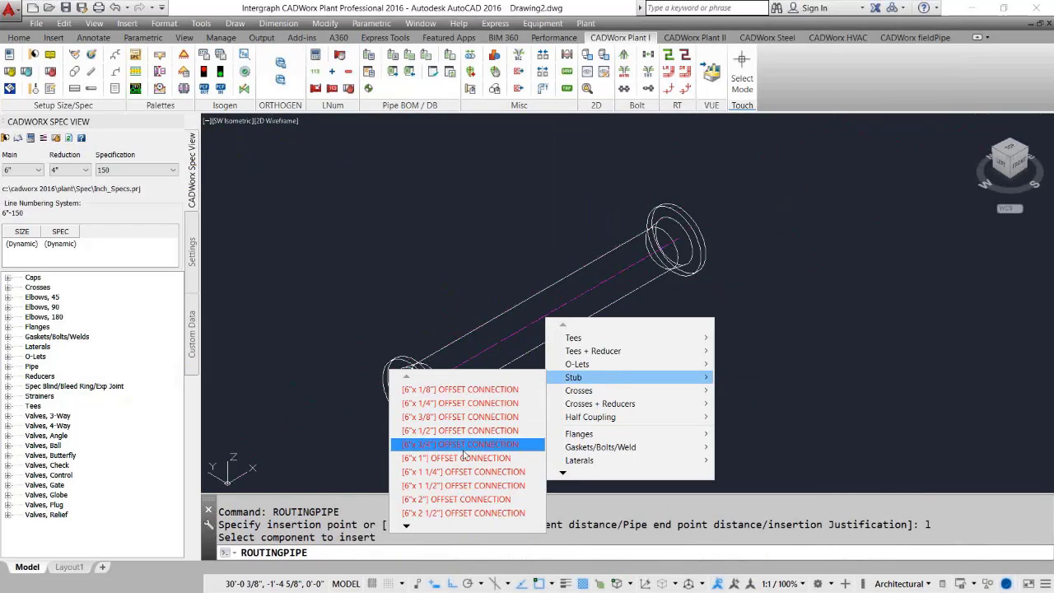
mouse_move(406, 526)
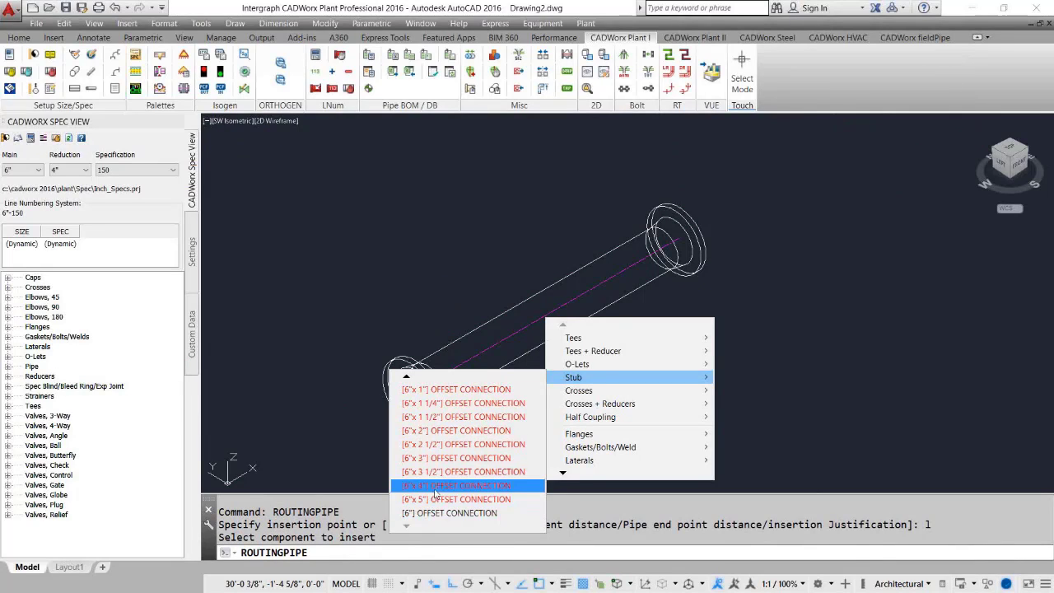
click(434, 498)
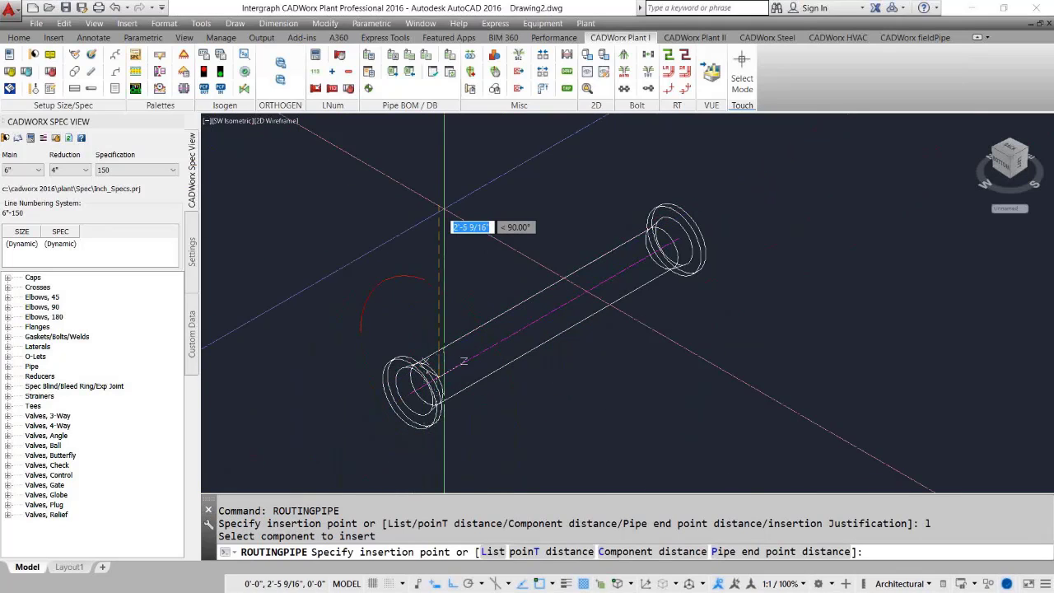
click(424, 223)
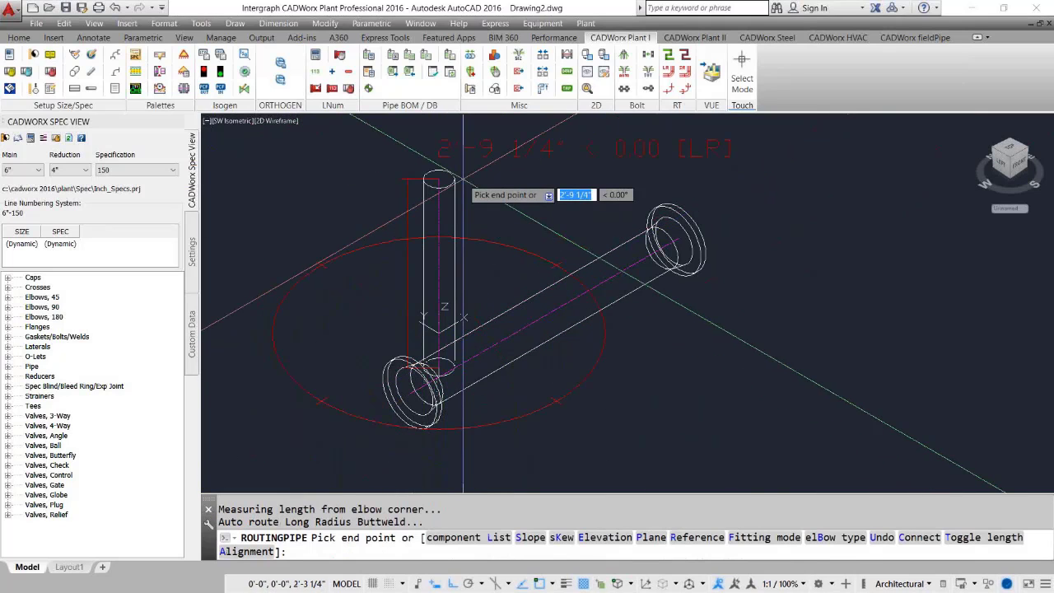
Route the branch pipe 24 inches up from the stub connection.
text(24)
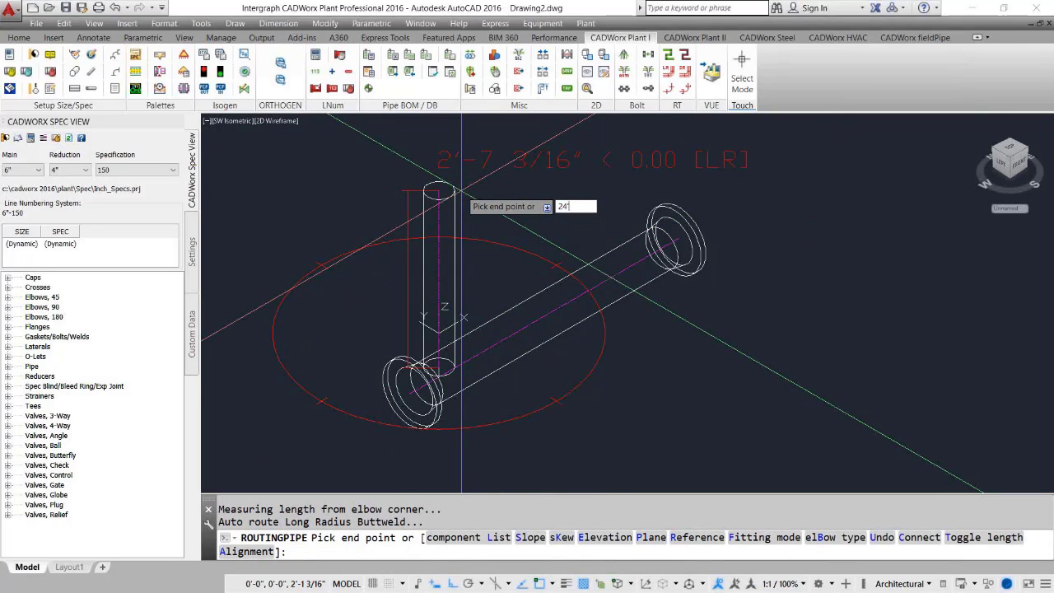
key(Return)
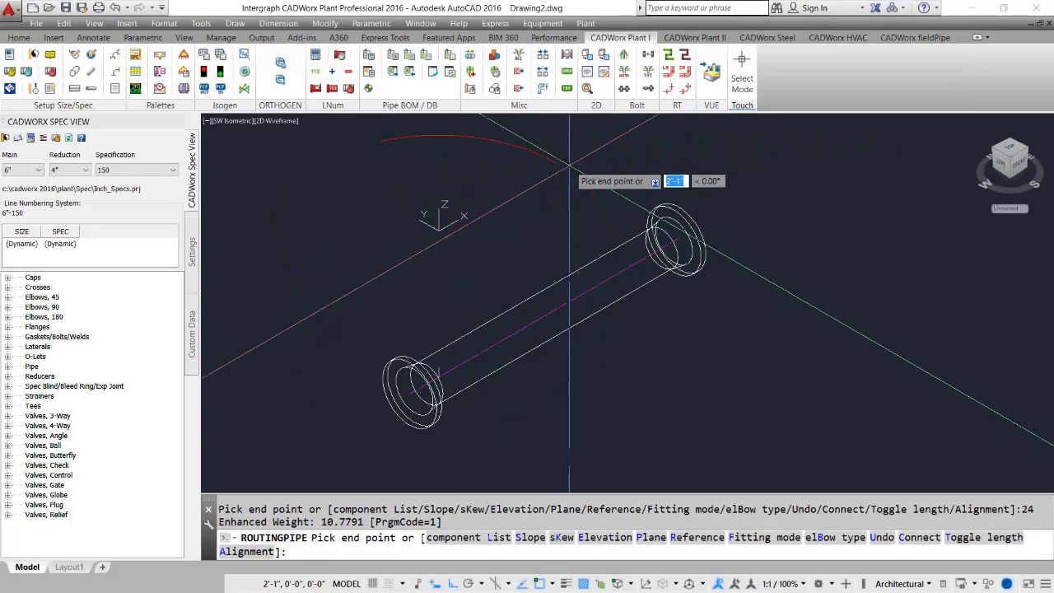
Route the branch across parallel to the main pipe, then down perpendicular to it and connect it to the main pipe.
click(565, 172)
shift+right_click(577, 226)
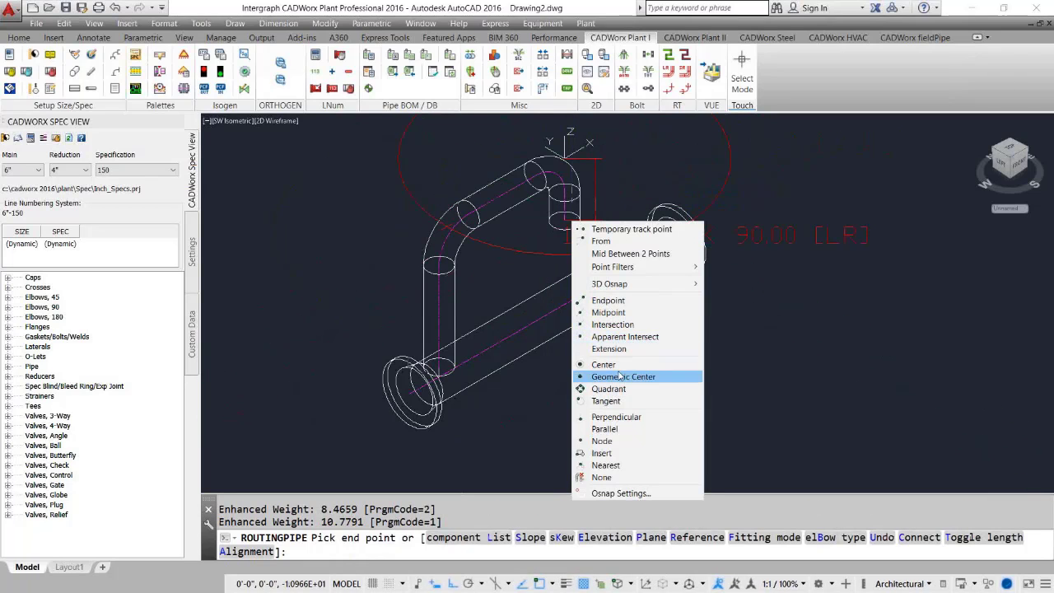
click(615, 417)
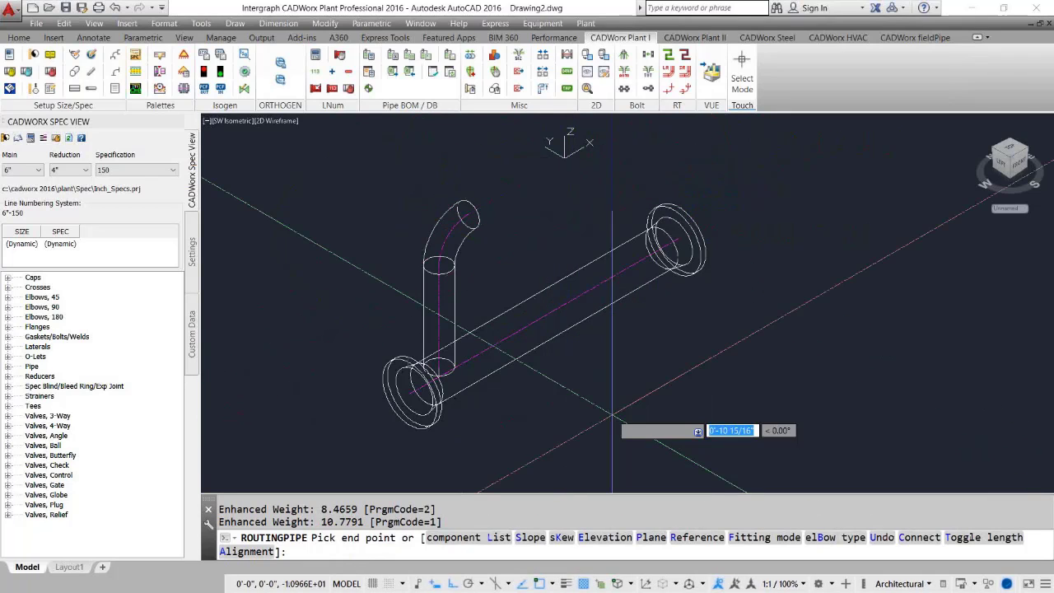
click(574, 317)
click(535, 353)
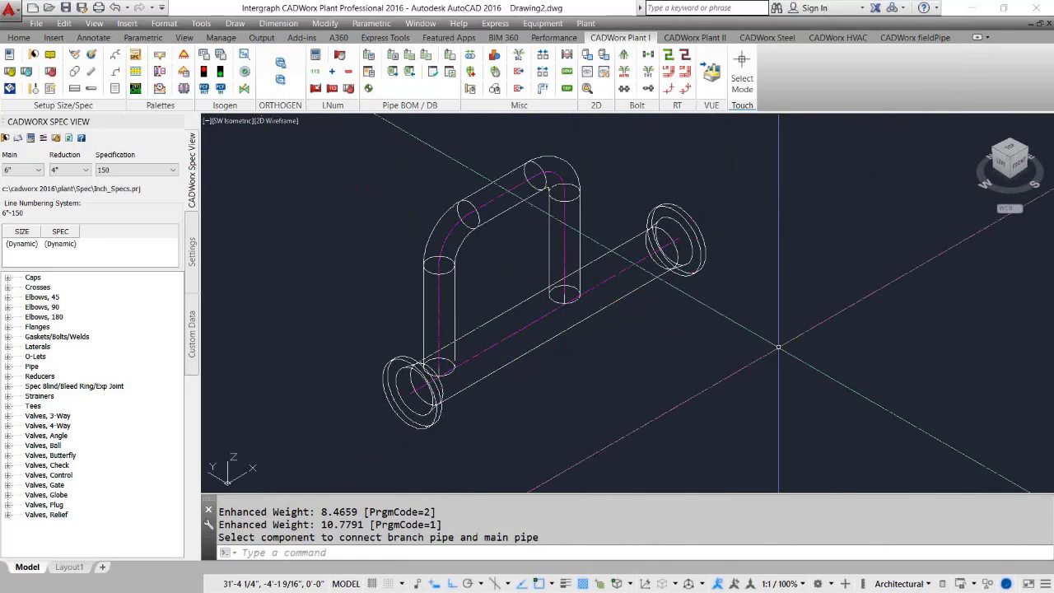
click(586, 229)
click(557, 222)
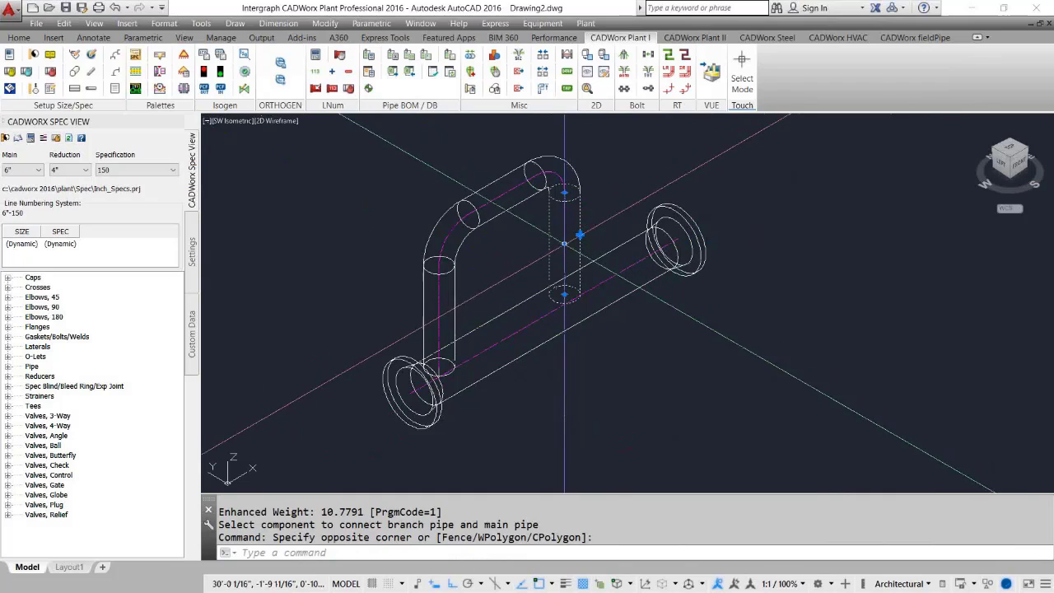
click(580, 235)
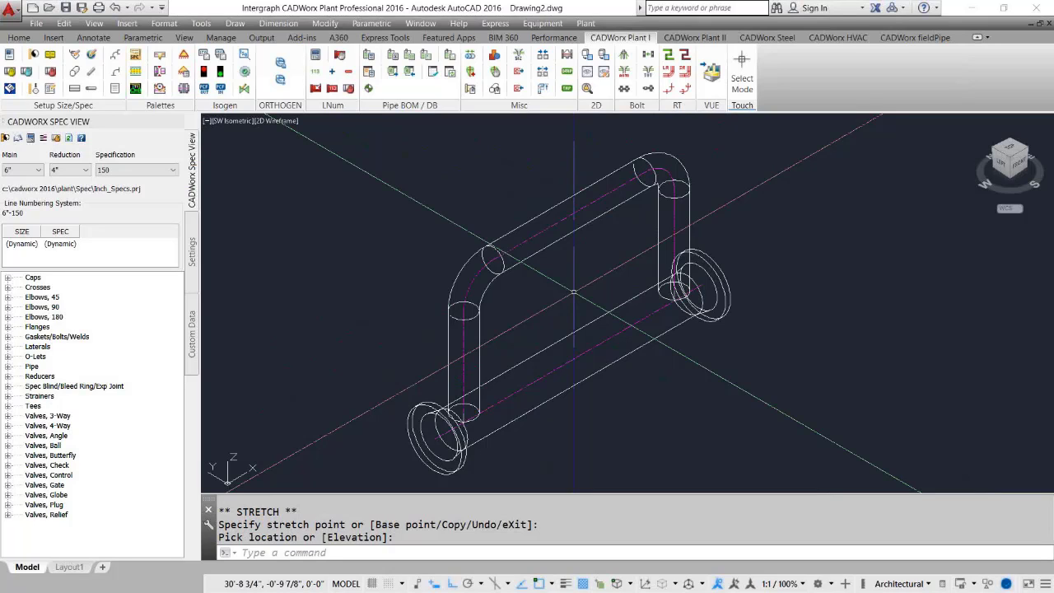
scroll(574, 292, down, 3)
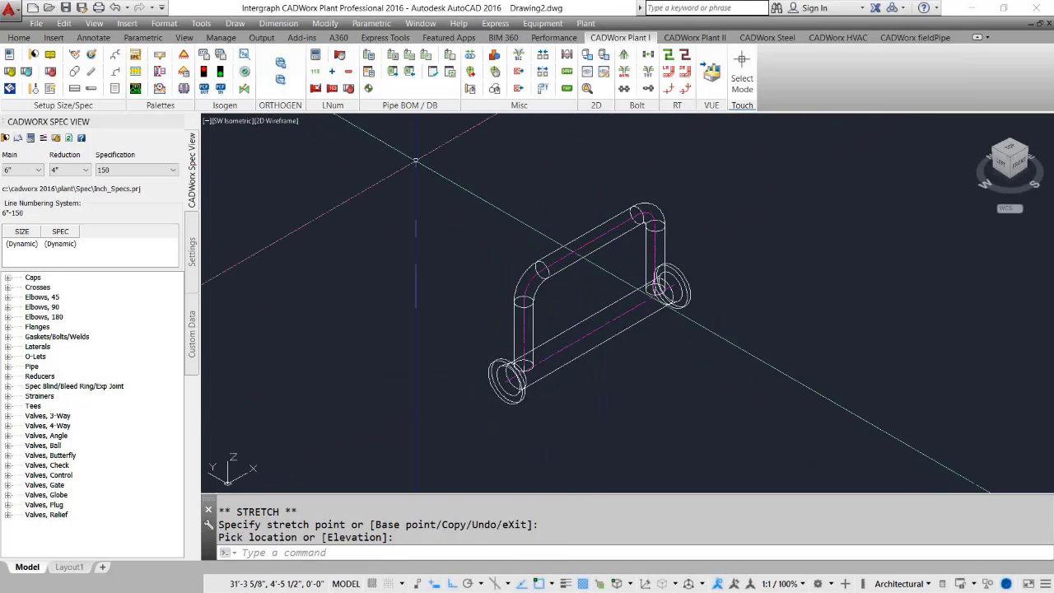
Copy the whole flanged pipe assembly with its branch loop to a second location beside it.
click(410, 139)
click(757, 422)
text(cp)
key(Return)
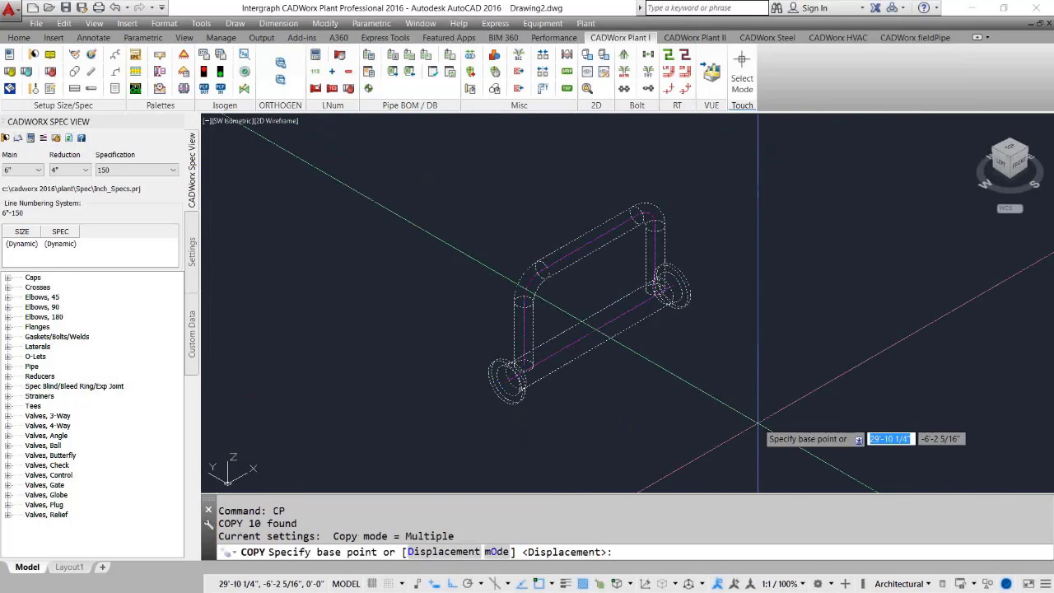
click(913, 355)
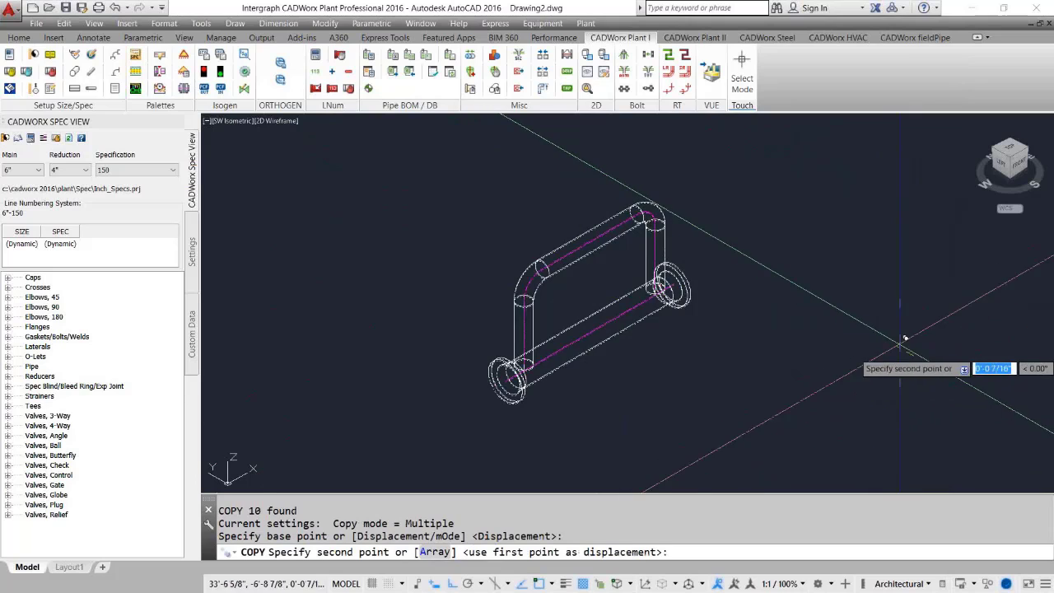
click(741, 227)
key(Return)
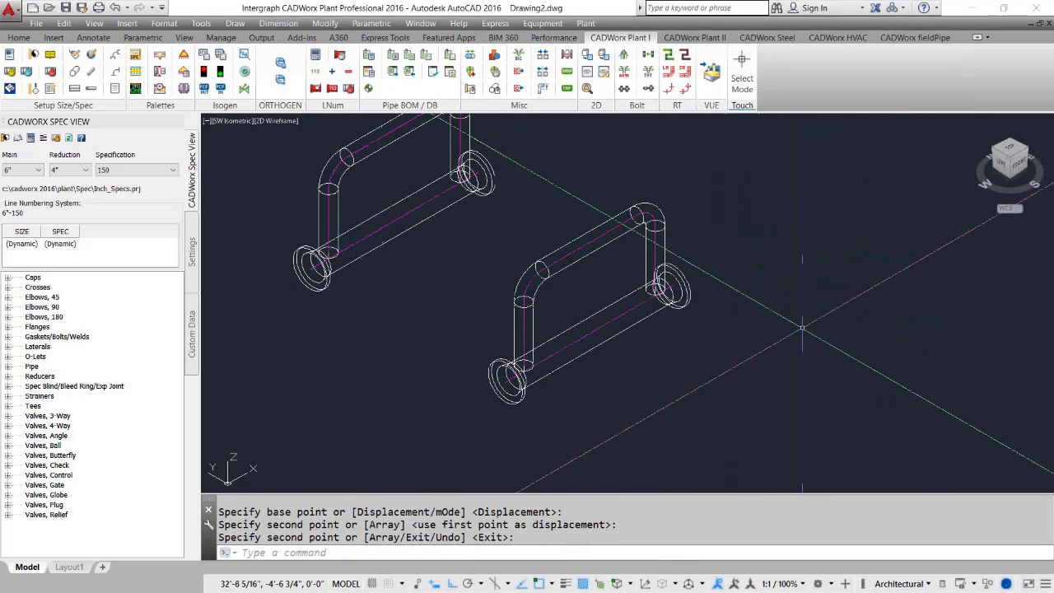
Open the Define User Shape dialog to create a new user shape.
middle_drag(540, 353, 572, 364)
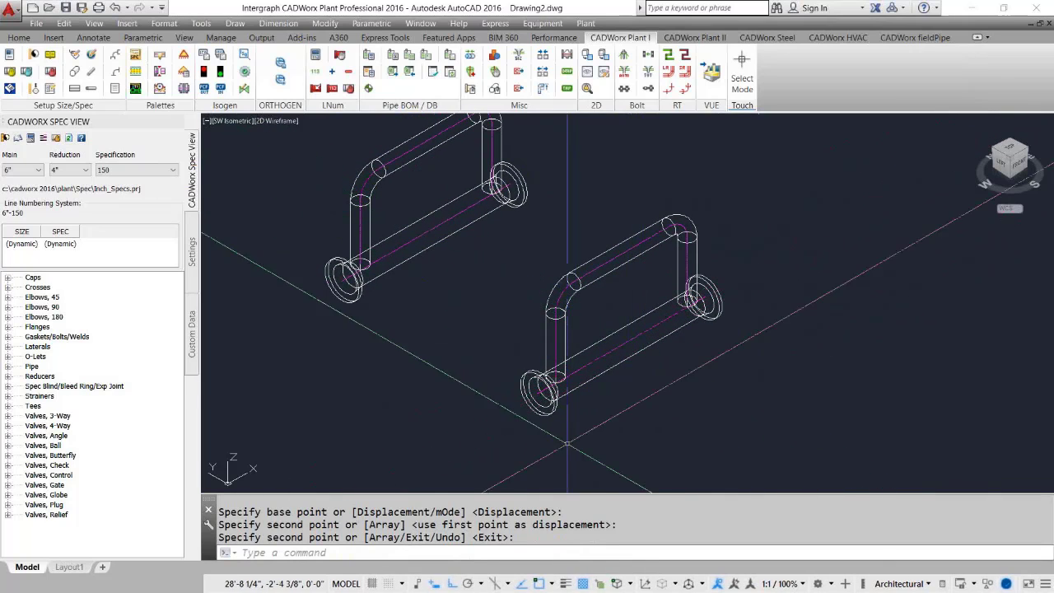
middle_drag(598, 295, 619, 293)
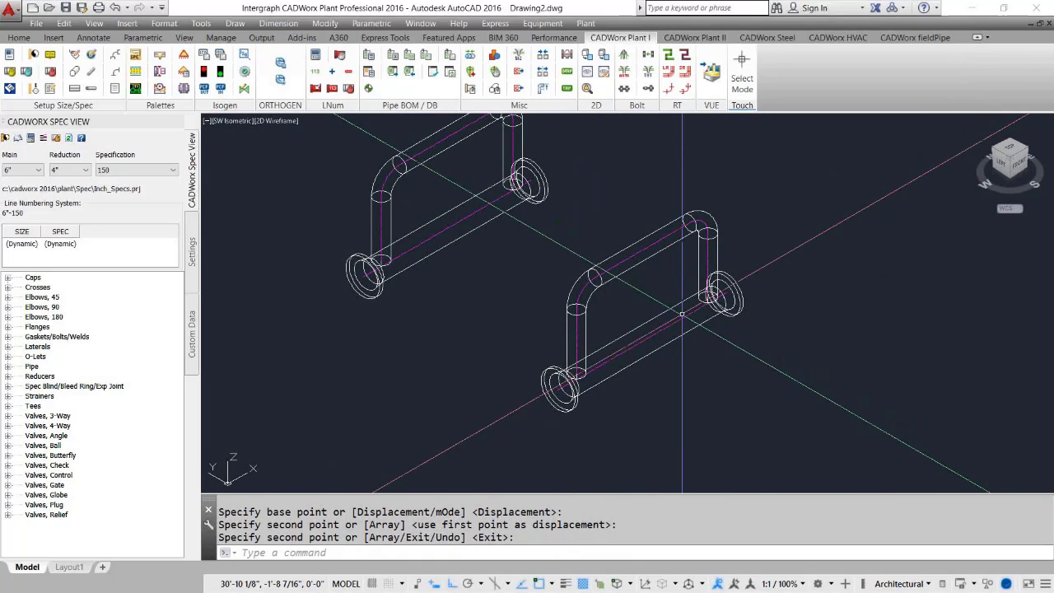
click(566, 59)
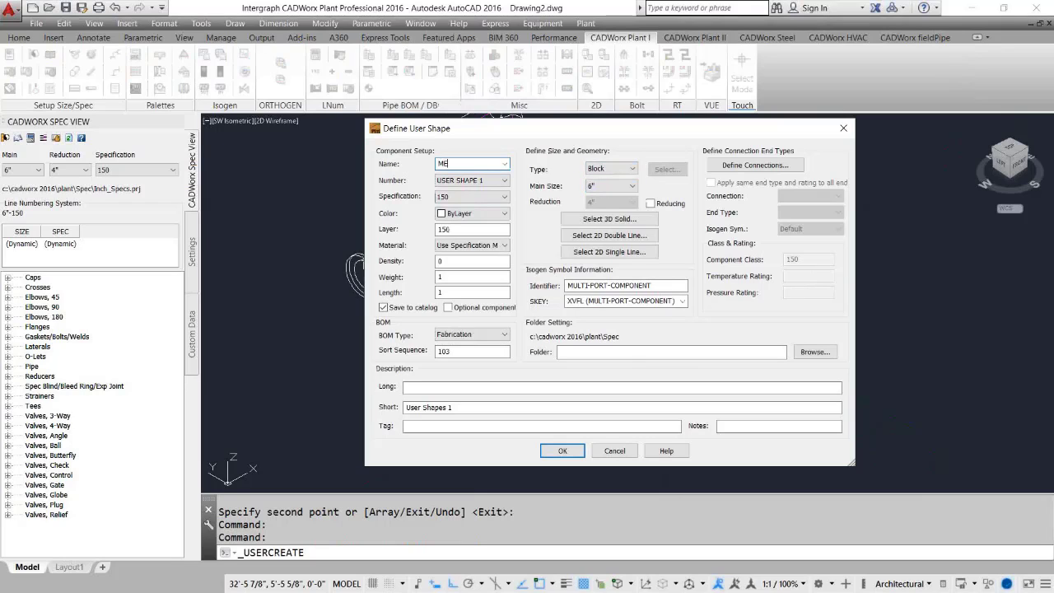
Enter the long description FLOW METER, 150# RF for the new user shape.
click(434, 385)
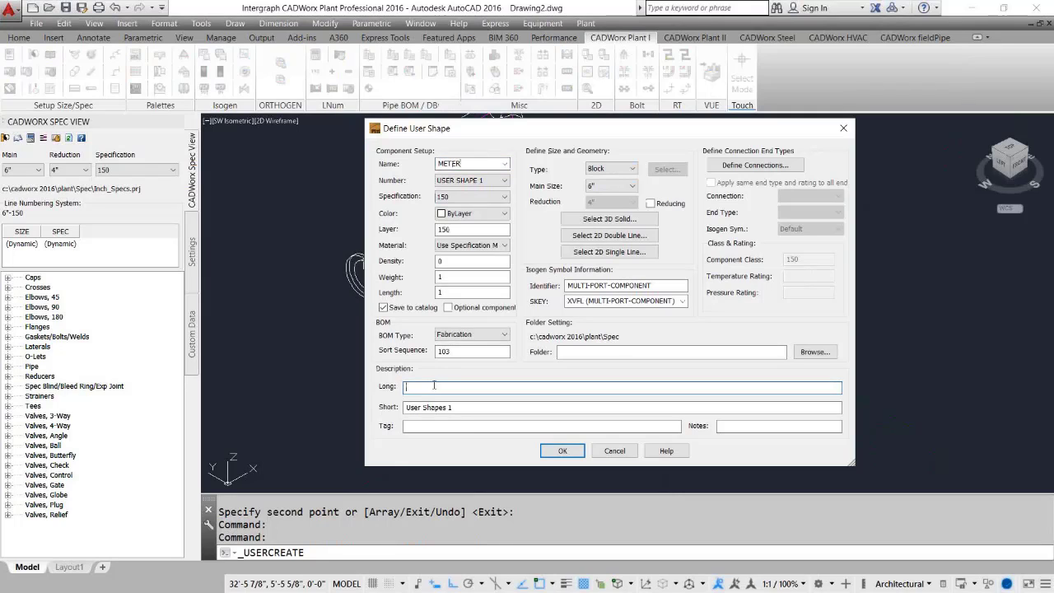
text(FLOW METER, 150# RF)
Select the copied flanged pipe assembly as the 3D solid representation and pick its insert point at the near flange face.
click(610, 220)
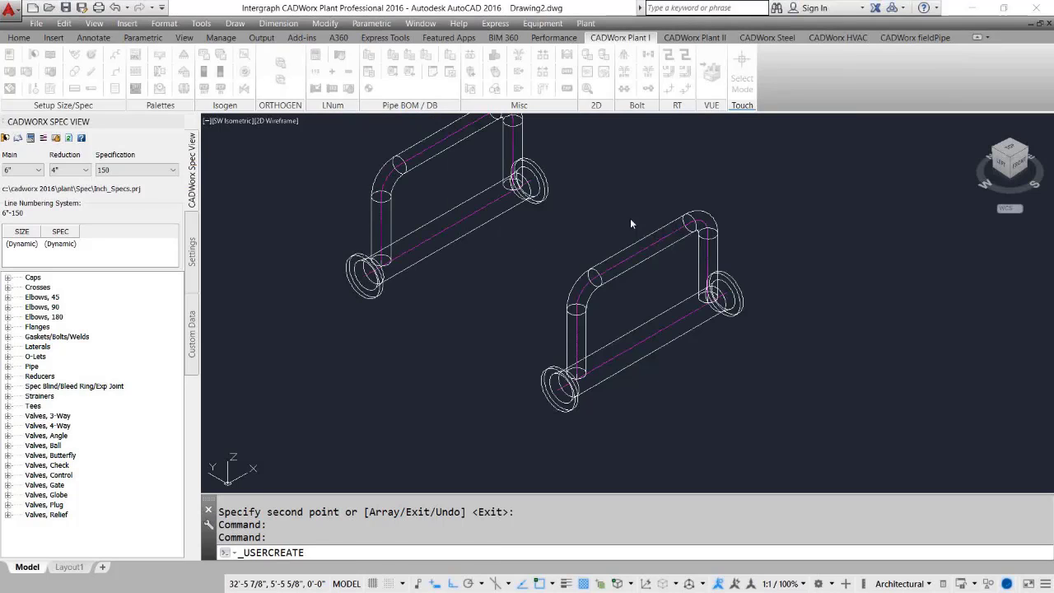
click(828, 226)
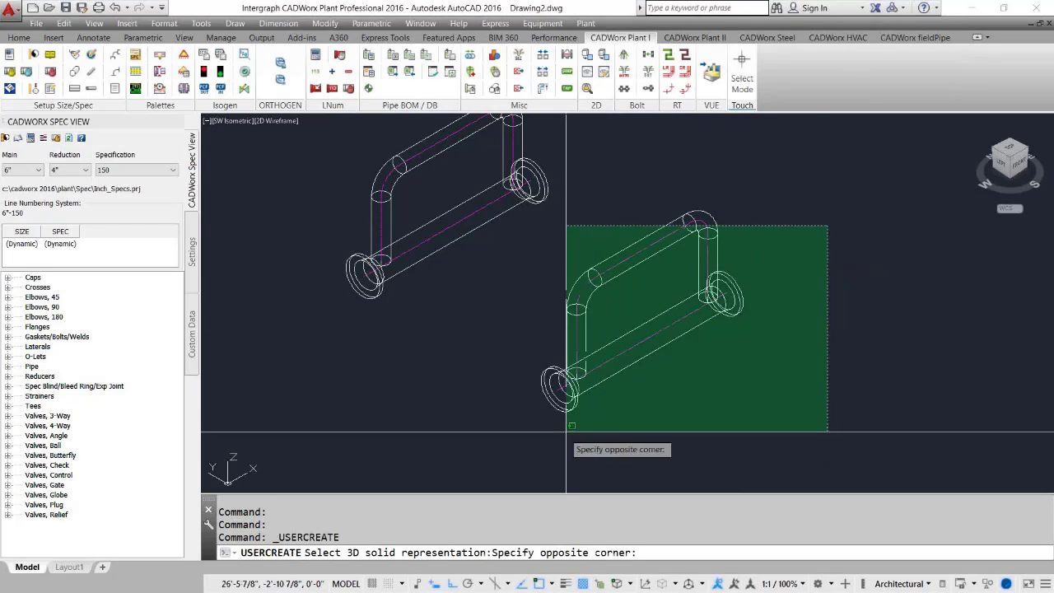
click(536, 449)
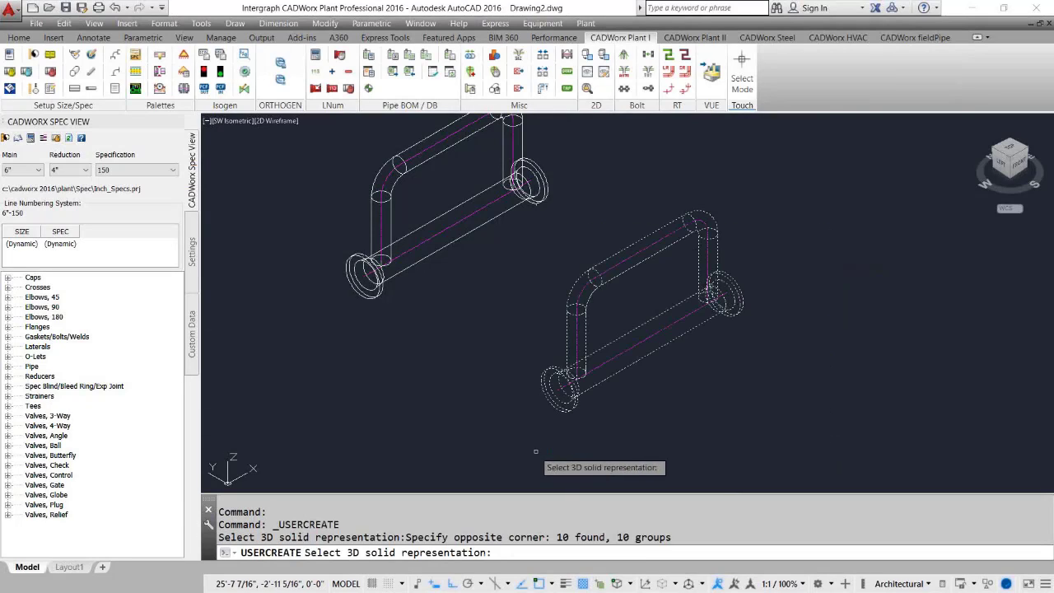
click(624, 165)
click(787, 381)
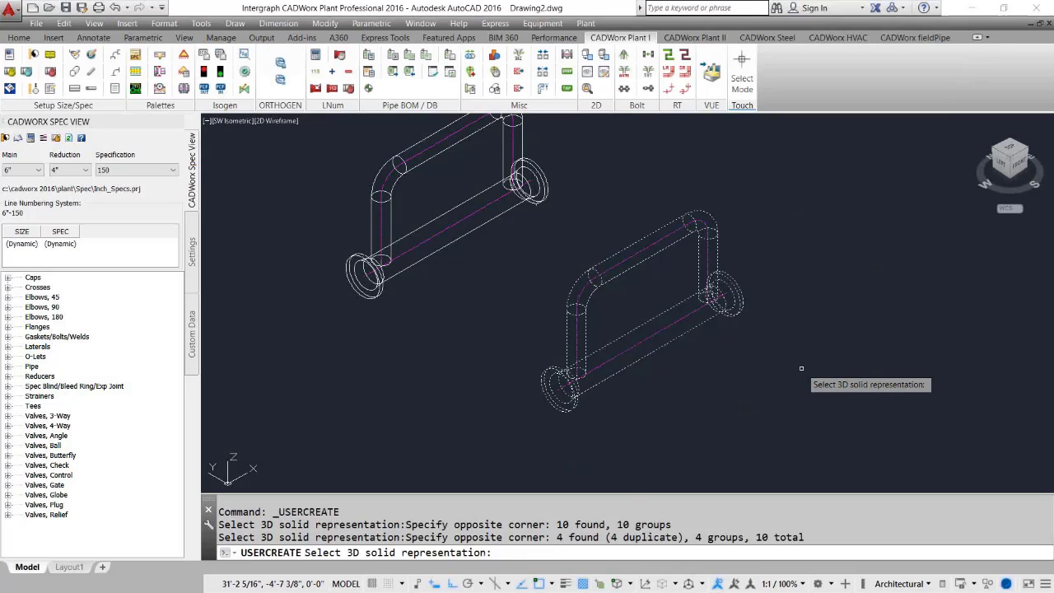
key(Return)
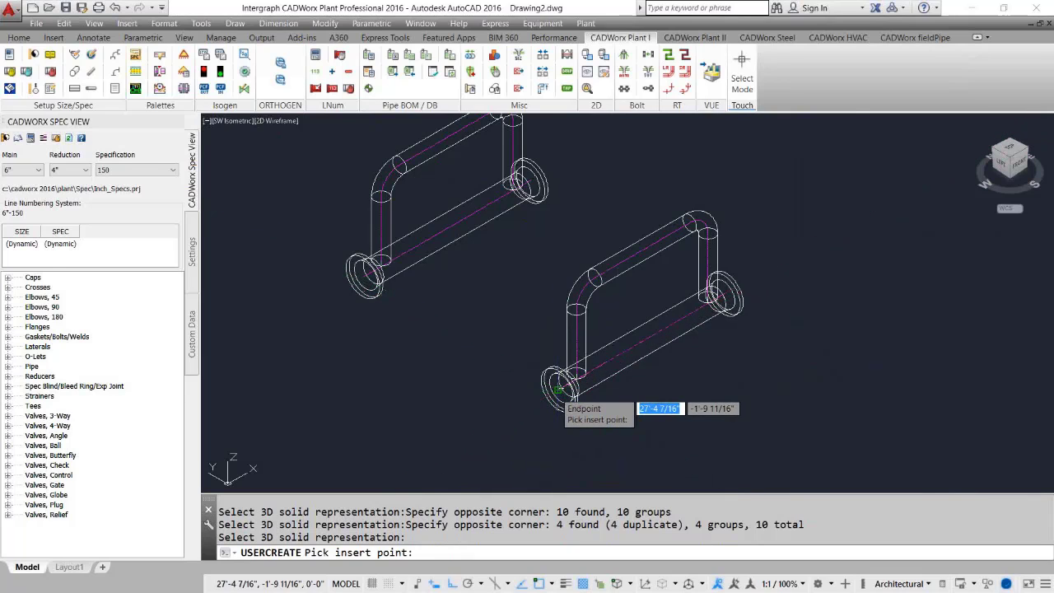
click(558, 389)
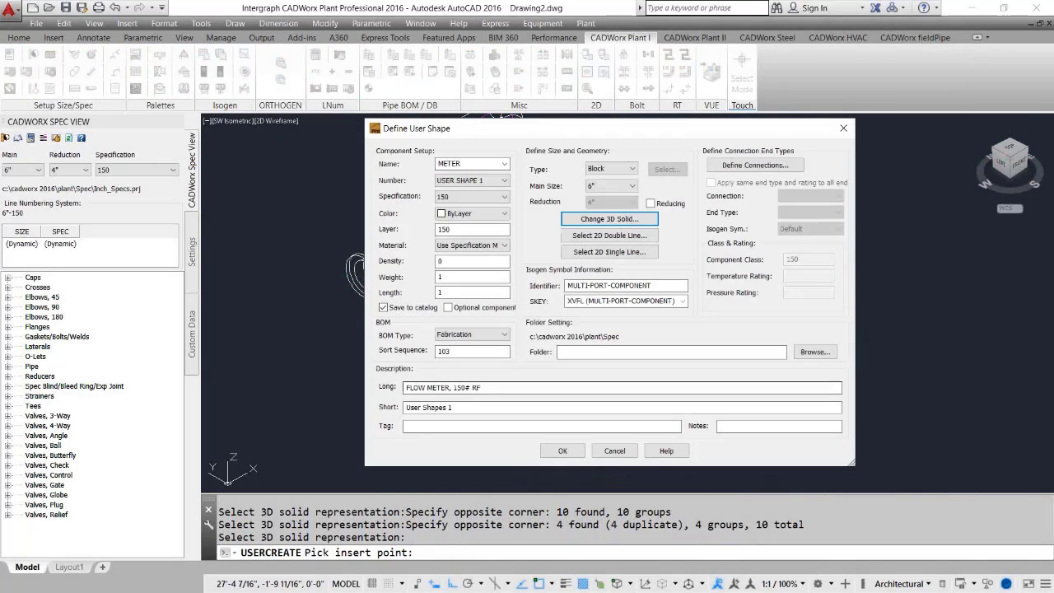
Define two connections for the user shape at the near and far flange ends, picking each direction along the pipe.
click(762, 163)
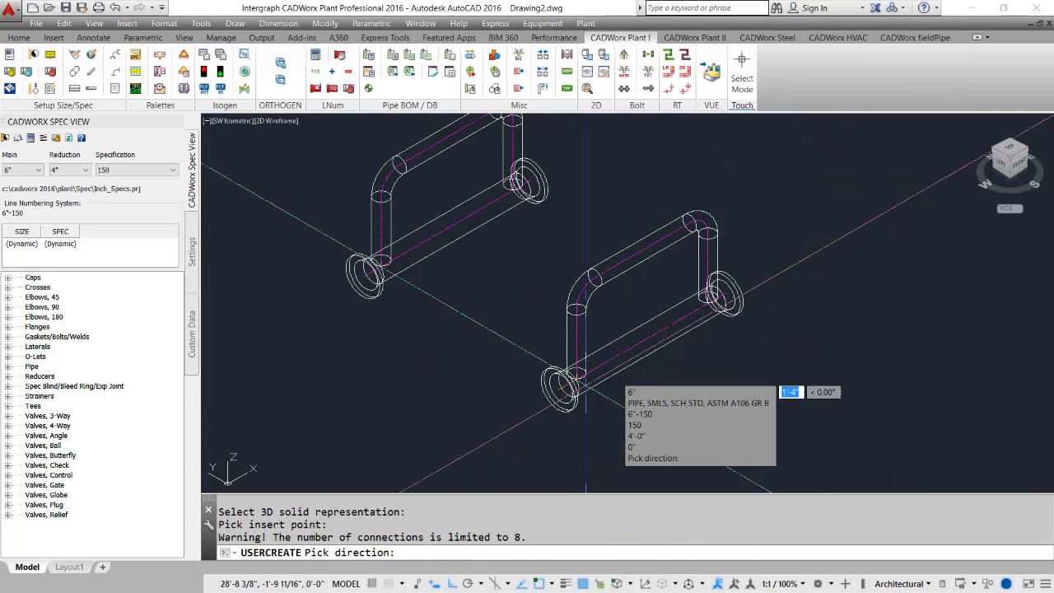
click(478, 407)
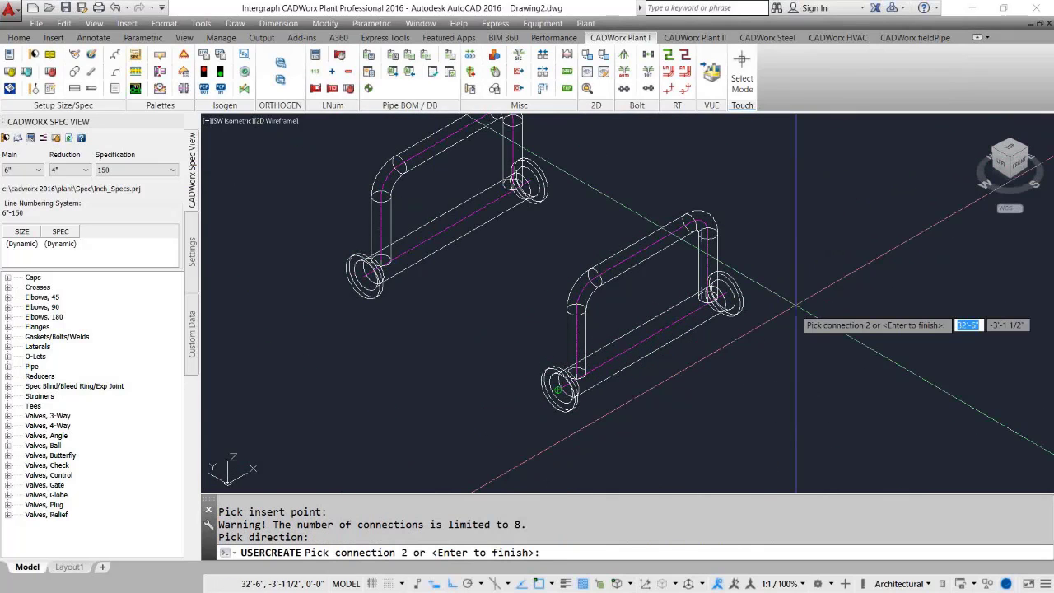
click(723, 292)
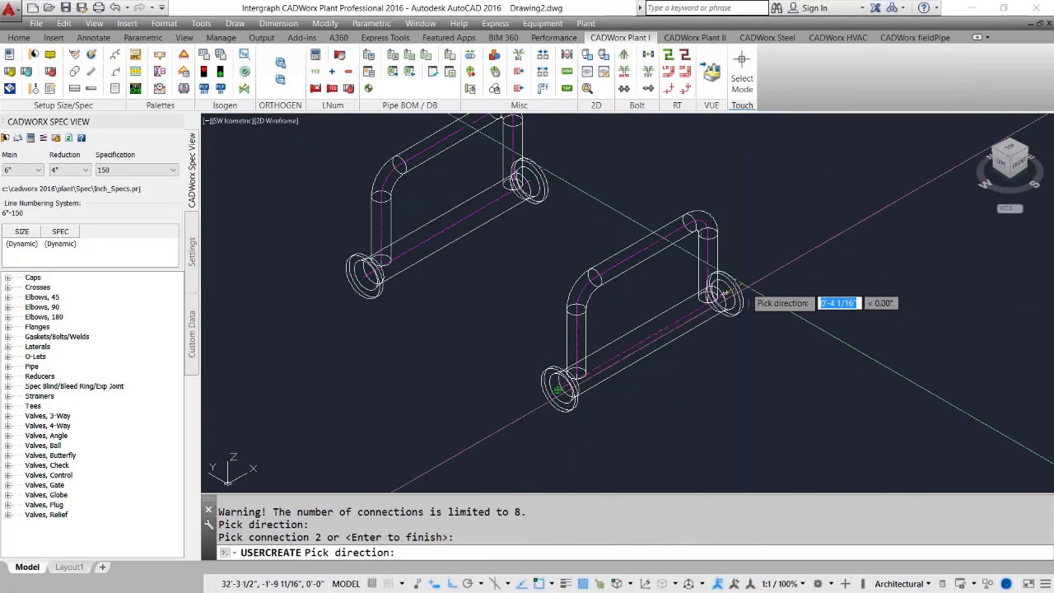
click(863, 217)
key(Return)
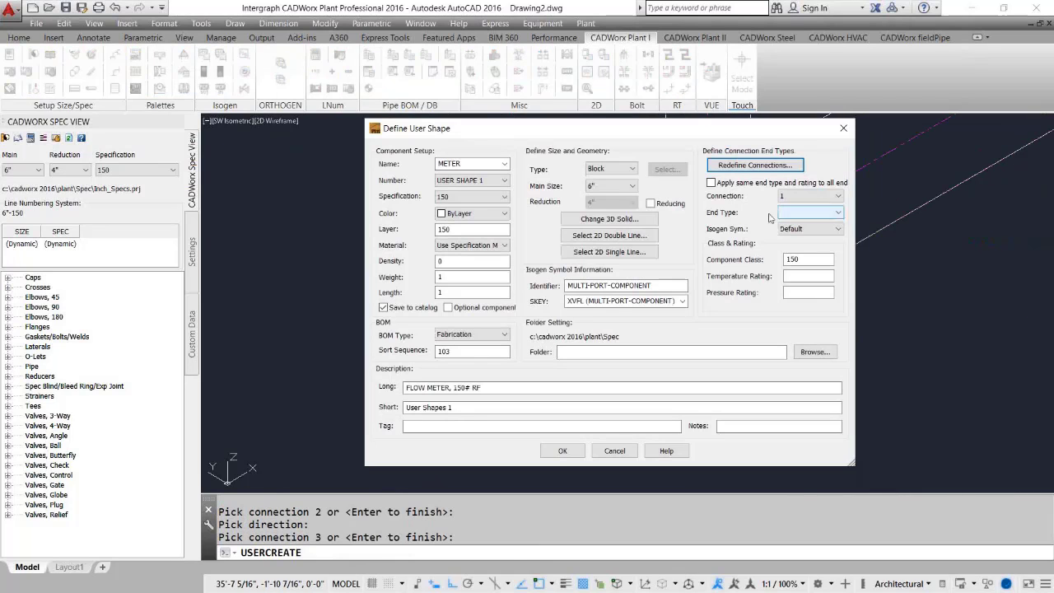
Apply the same end type FL_150 to all ends and confirm the user shape definition.
click(711, 183)
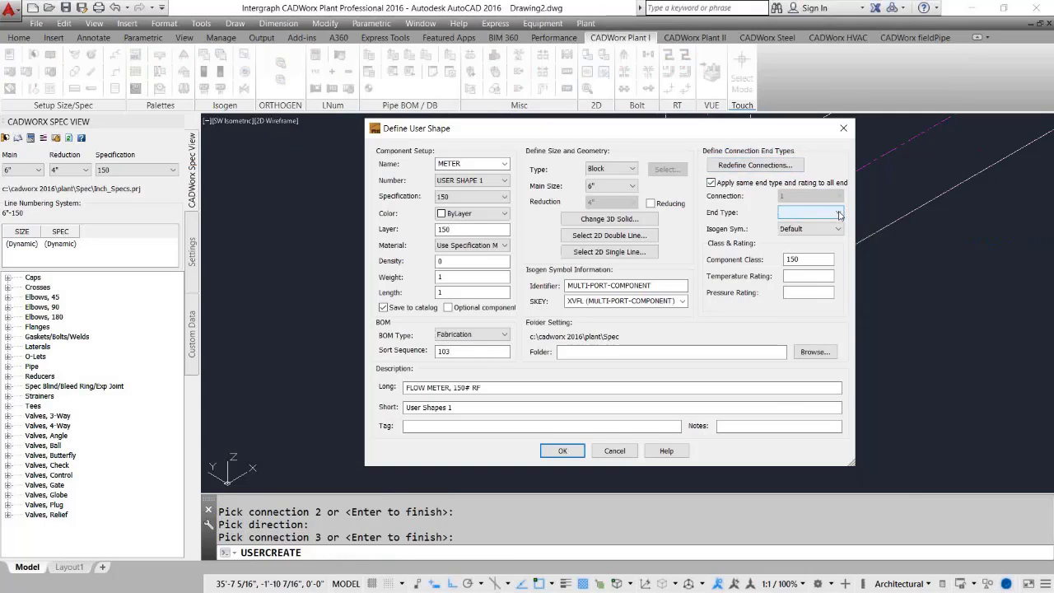
click(839, 215)
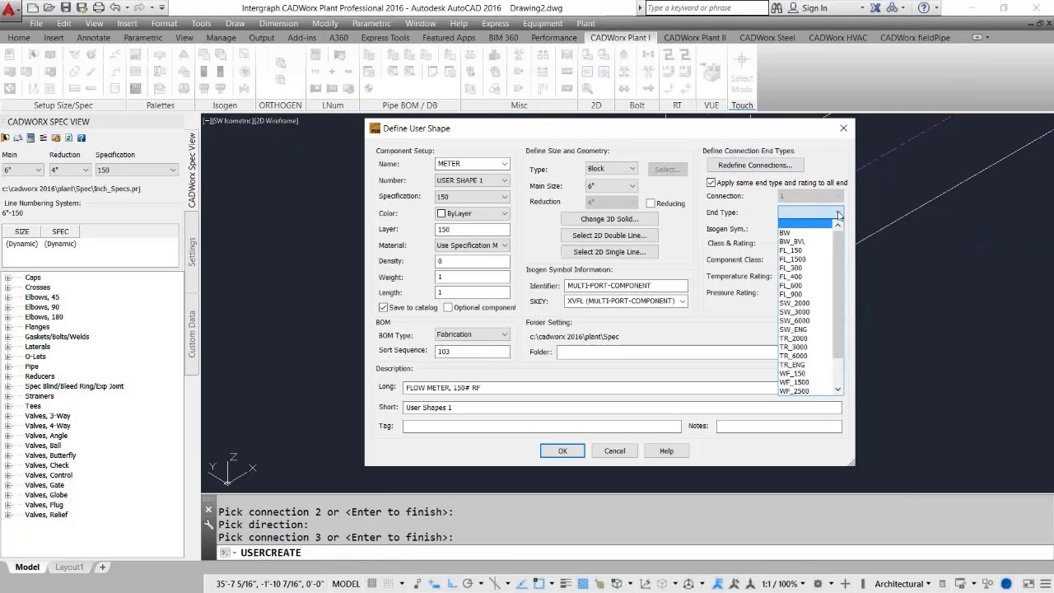
click(815, 251)
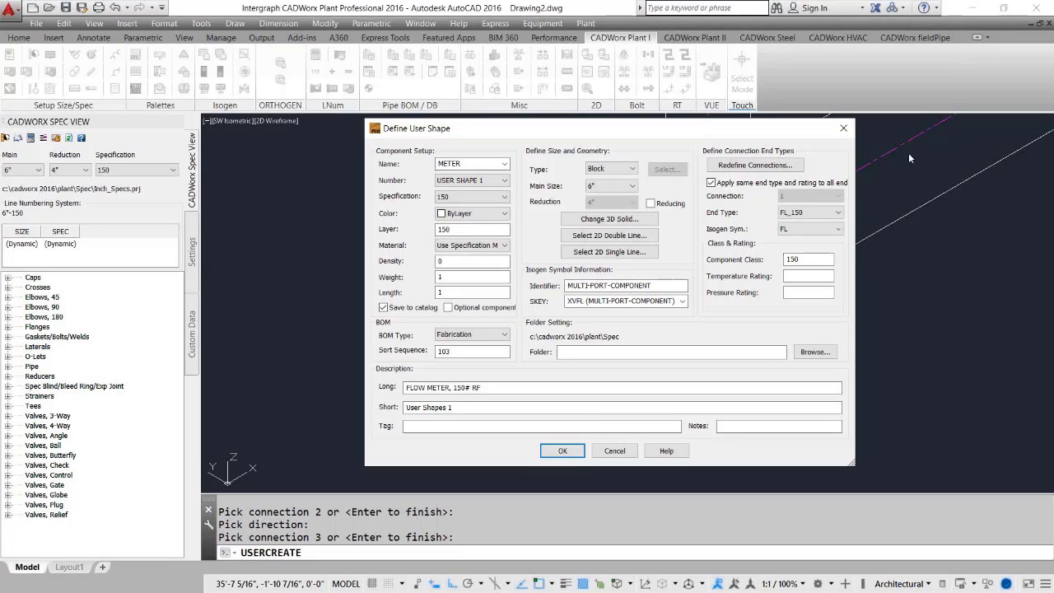
click(559, 451)
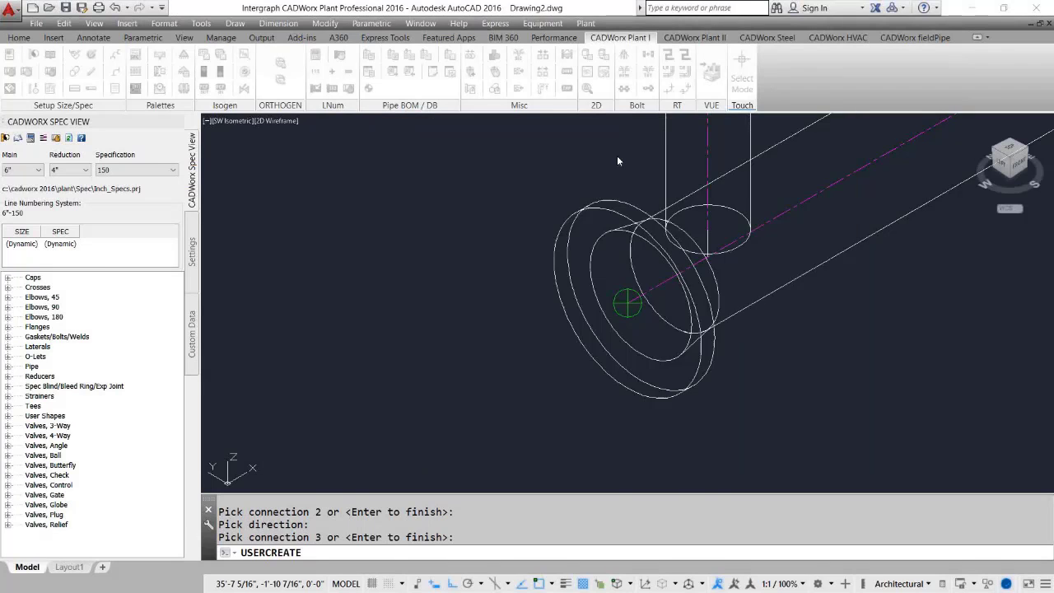
Route a new straight 6" pipe run in open space beside the assemblies.
scroll(601, 304, down, 5)
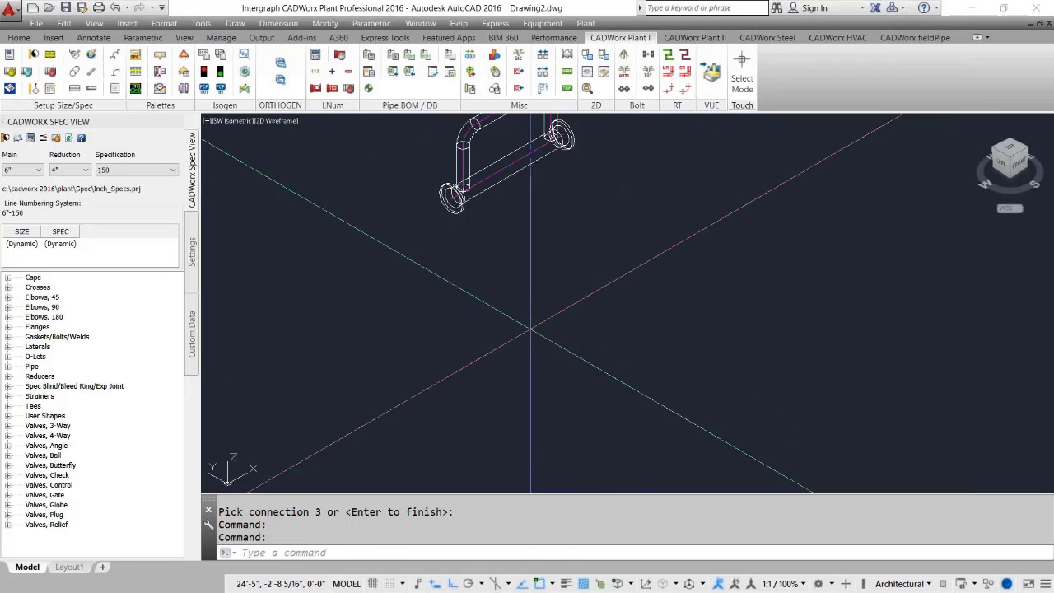
key(Return)
click(513, 397)
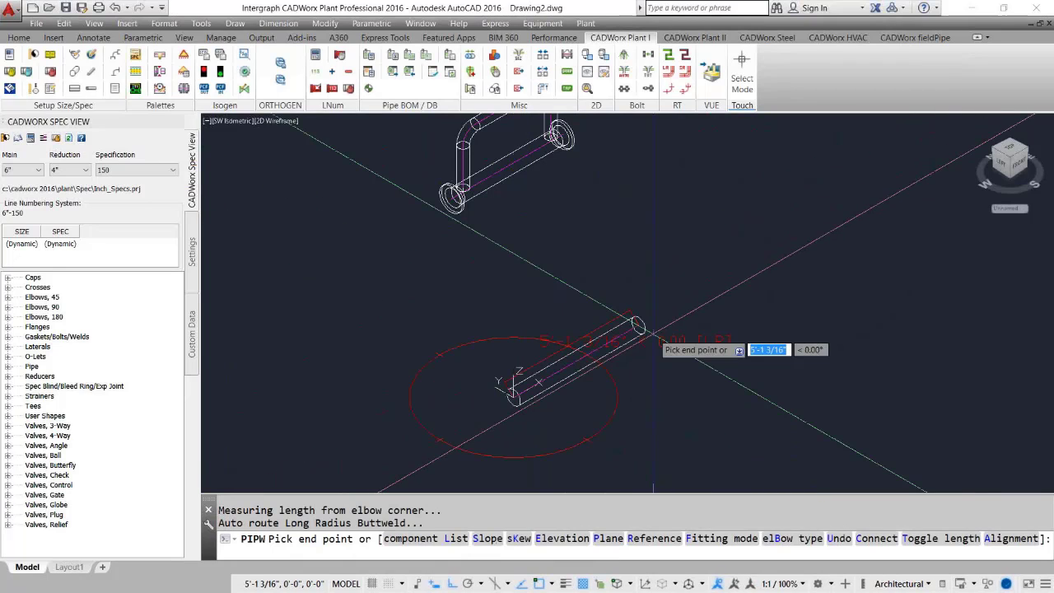
click(638, 325)
Insert the FLOW METER, 150# RF user shape from the component list at the pipe end with a weld neck flange.
text(l)
key(Return)
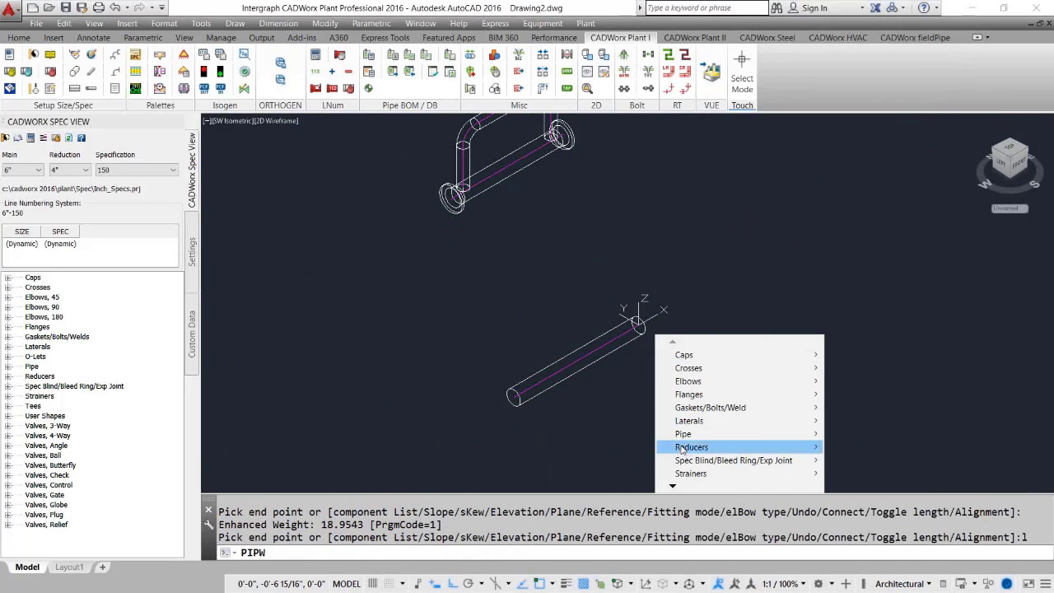
mouse_move(671, 486)
mouse_move(714, 464)
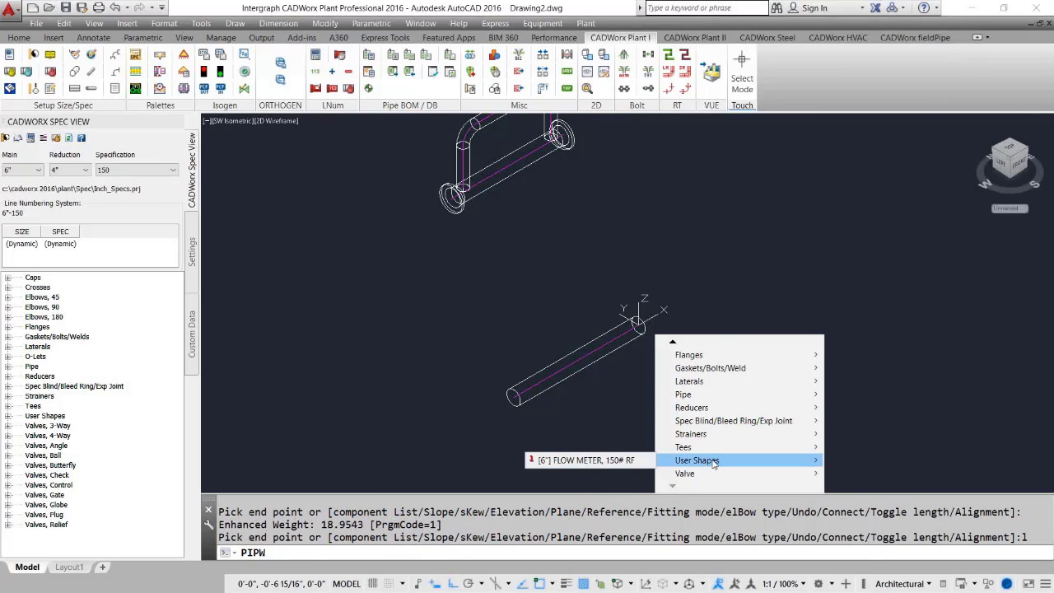
click(591, 460)
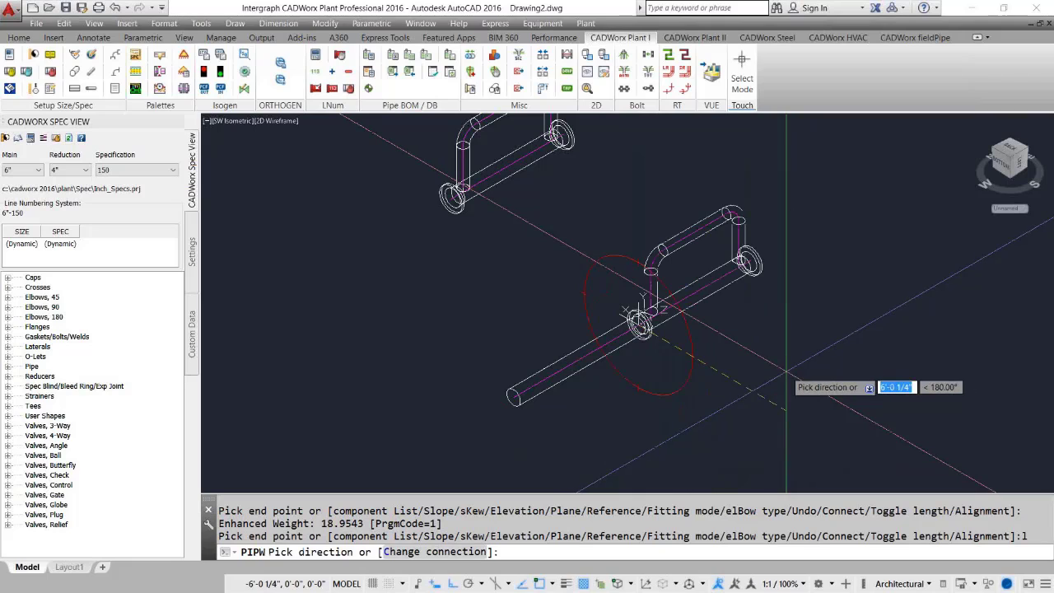
click(786, 373)
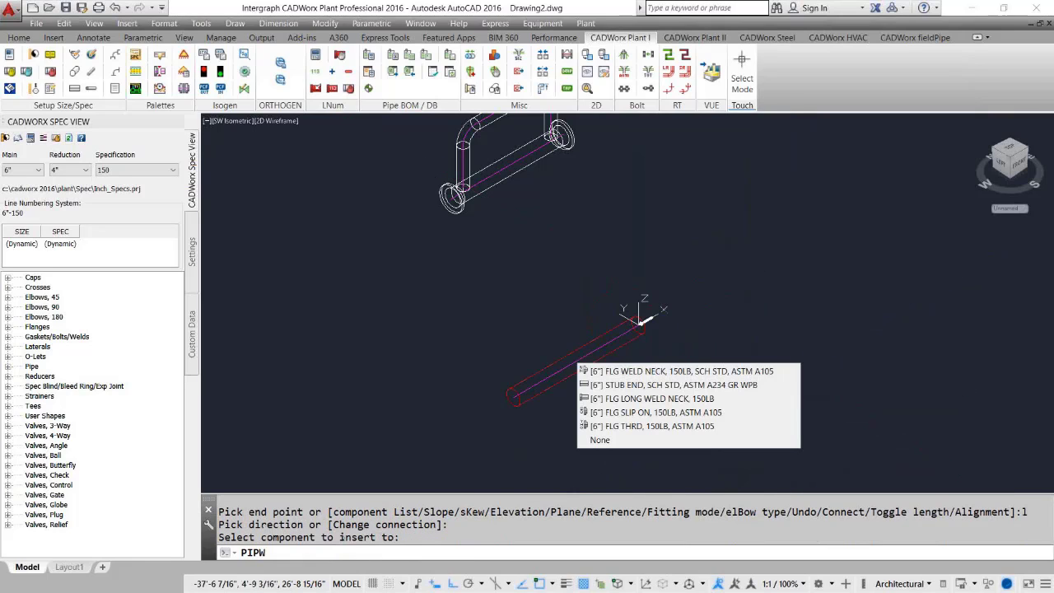
click(665, 372)
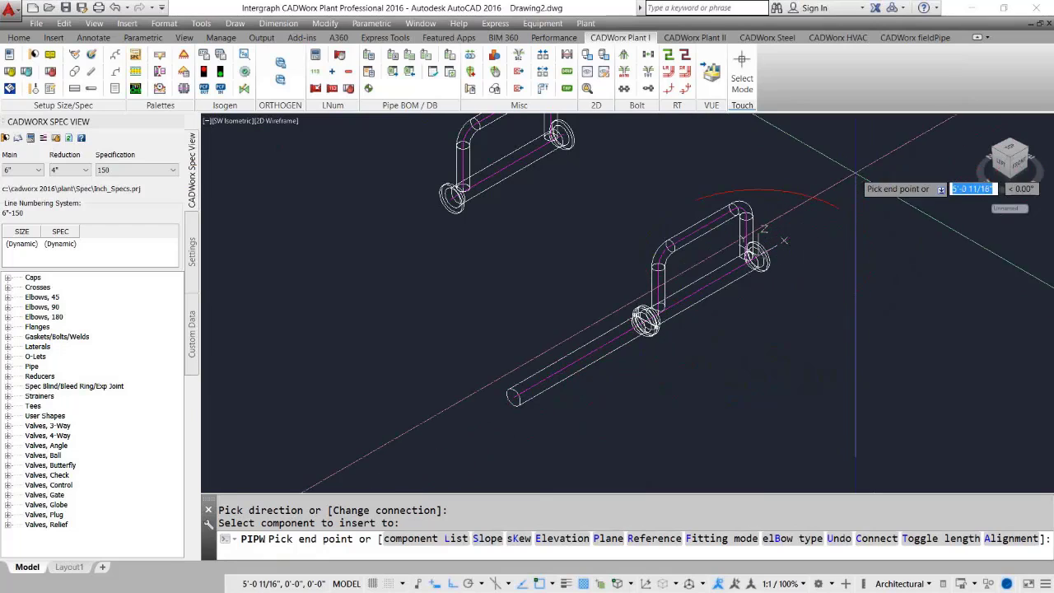
Continue routing pipe beyond the flow meter with a stub end connection and an elbowed run.
click(854, 201)
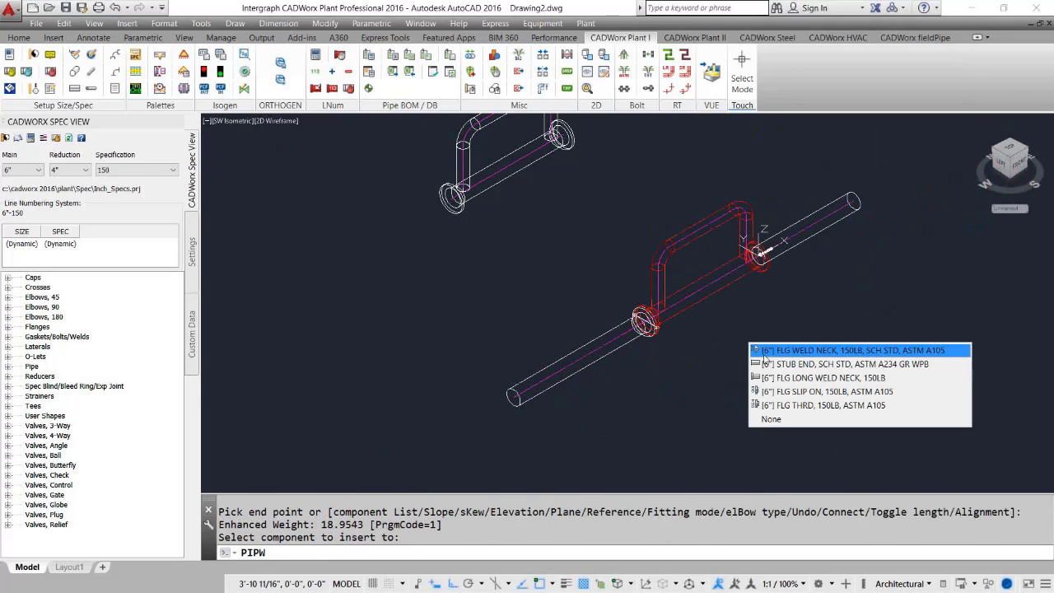
click(812, 366)
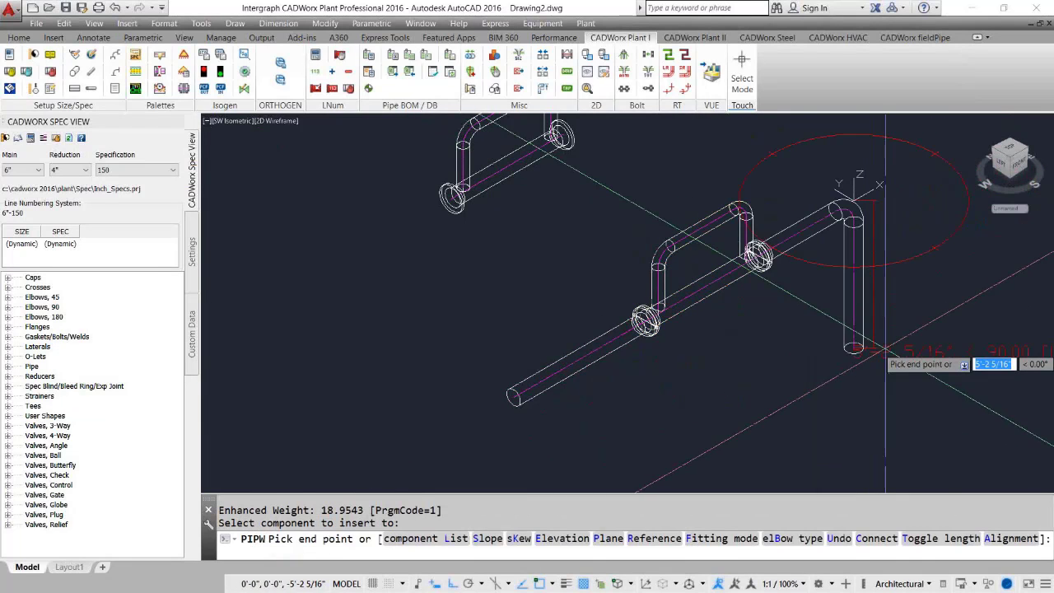
click(939, 248)
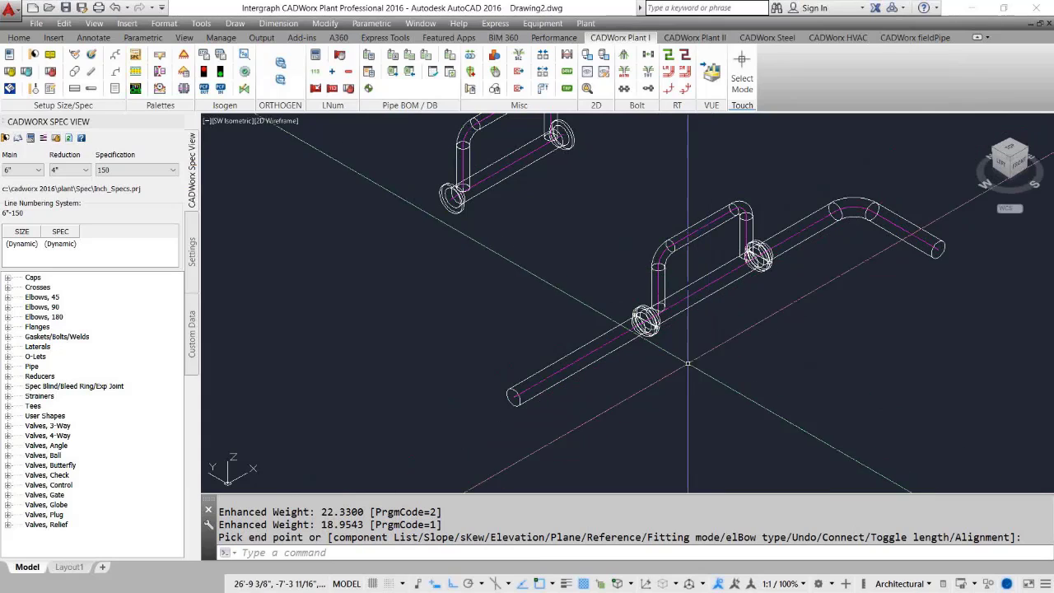
middle_drag(651, 302, 672, 336)
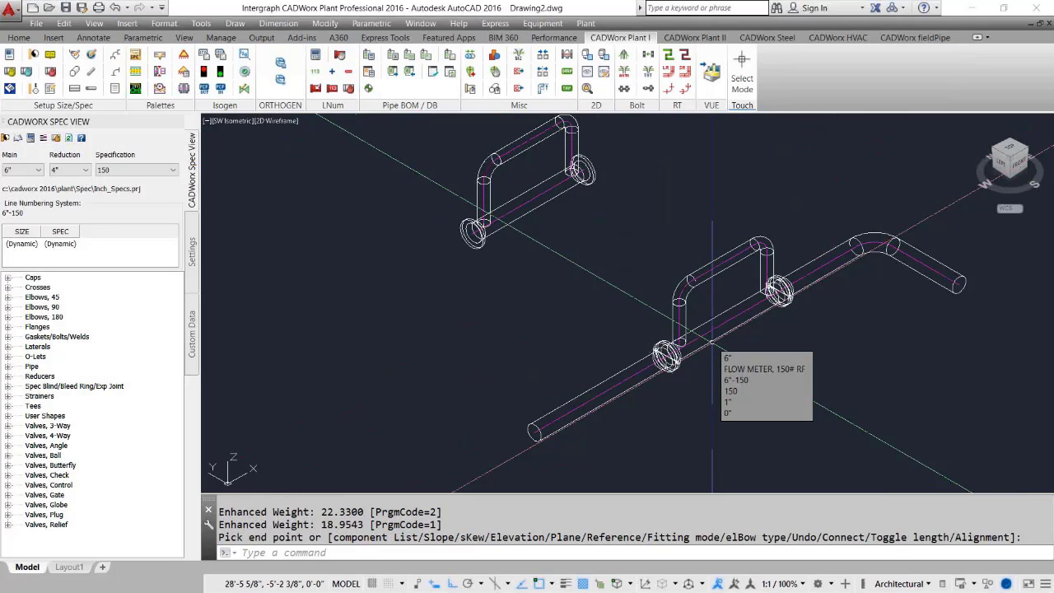
middle_drag(627, 296, 683, 360)
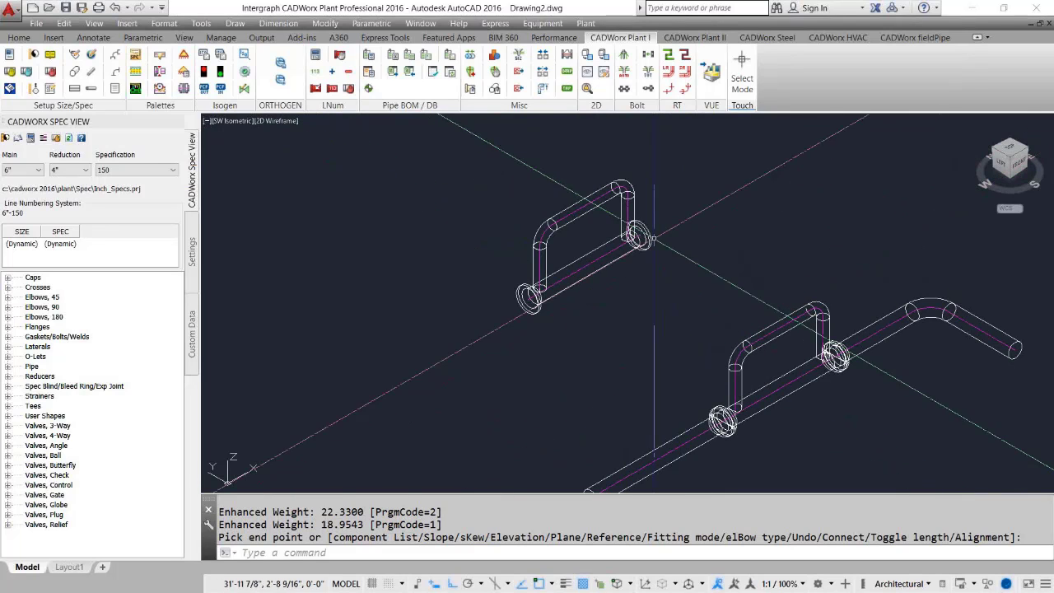
key(Escape)
click(490, 146)
key(Escape)
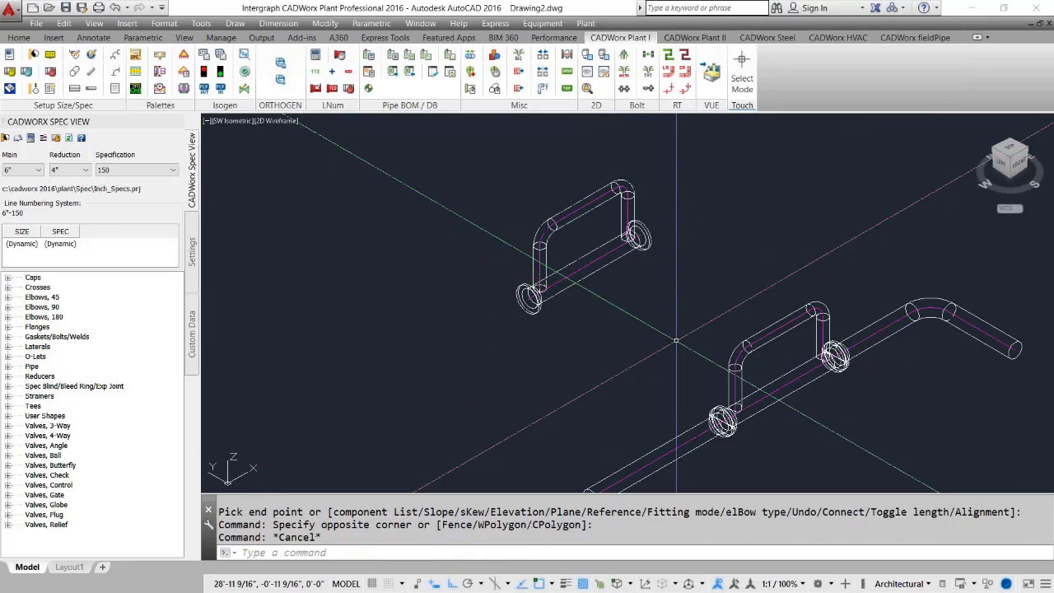
click(494, 140)
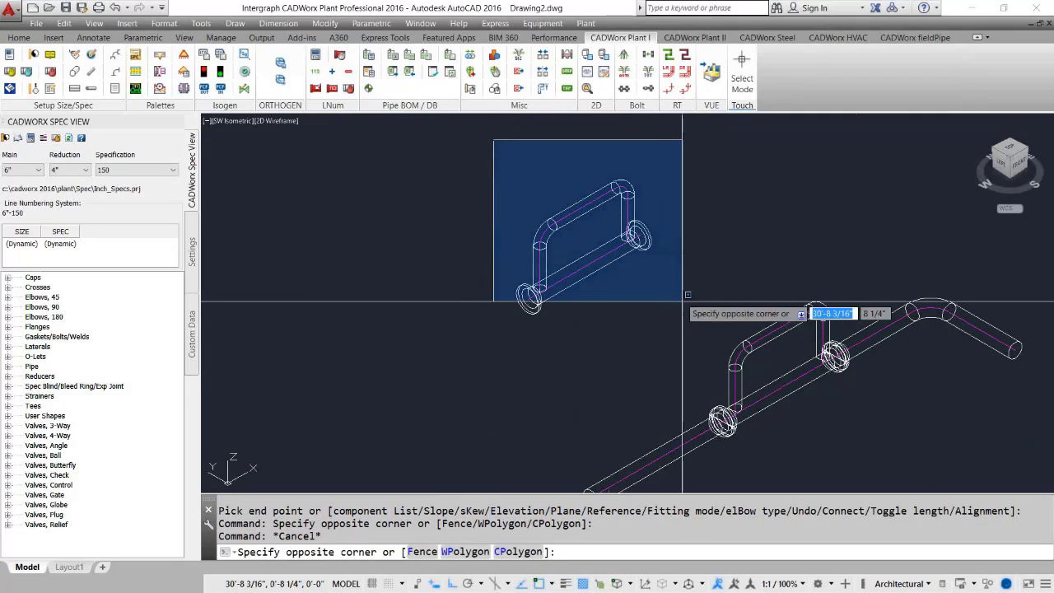
key(Escape)
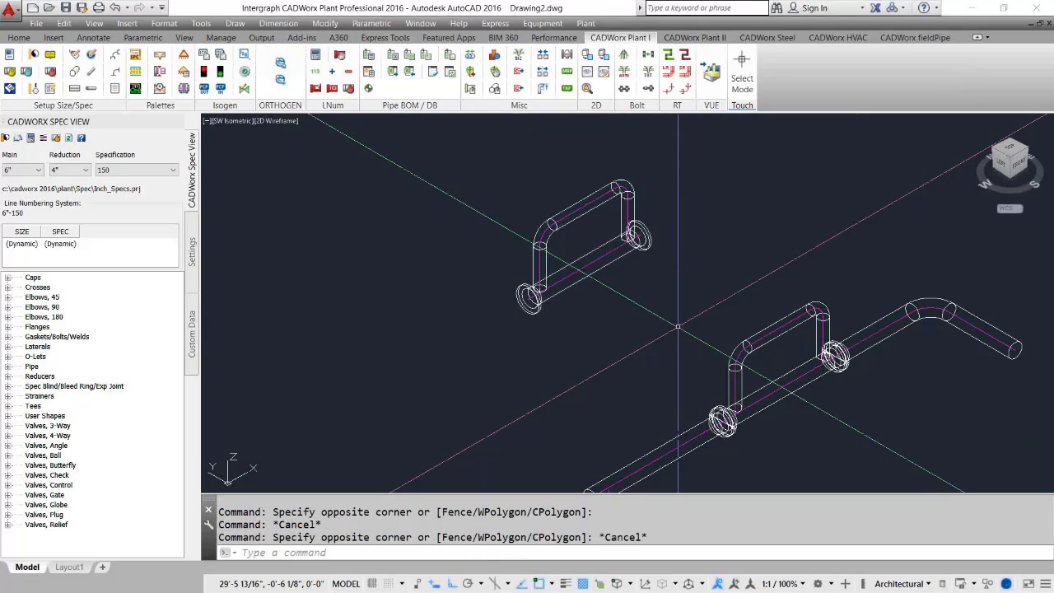
Resize the upper pipe assembly's line from 6" to 8", keeping the bottom of pipe (BOP) fixed.
text(CHANGEsize)
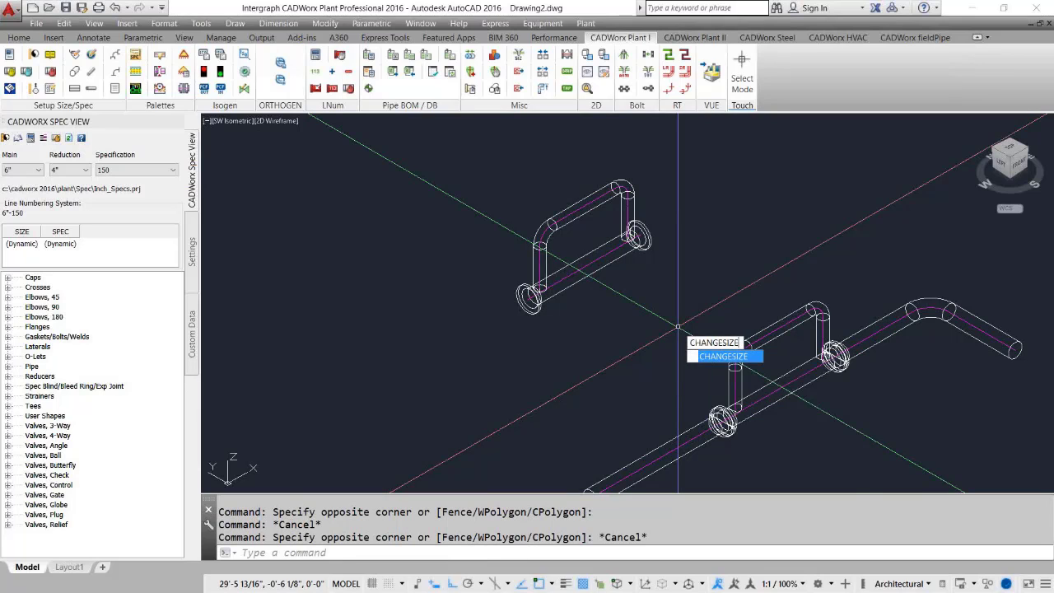
key(Return)
click(712, 362)
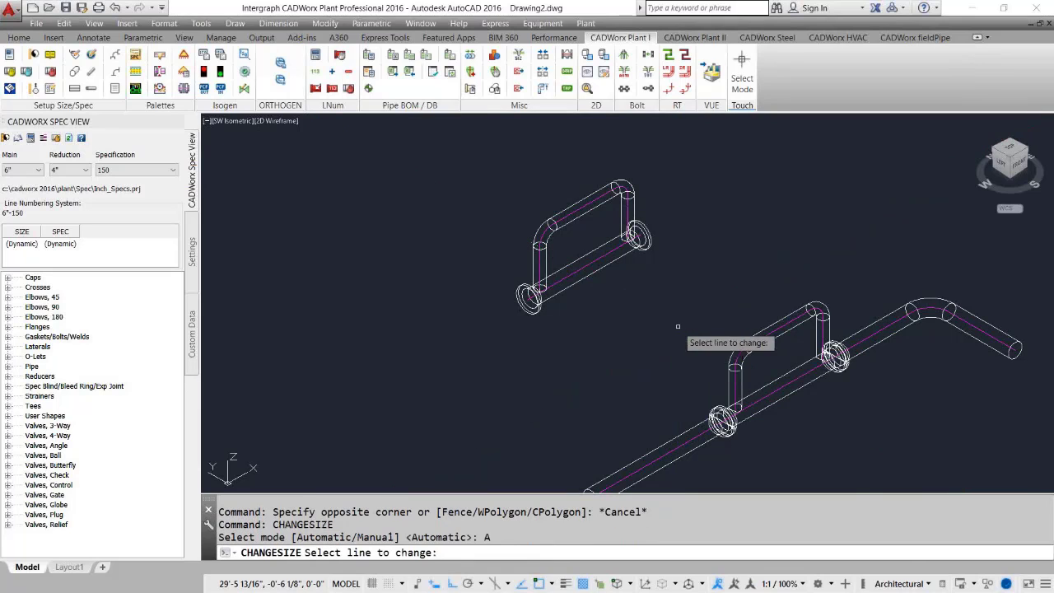
click(572, 275)
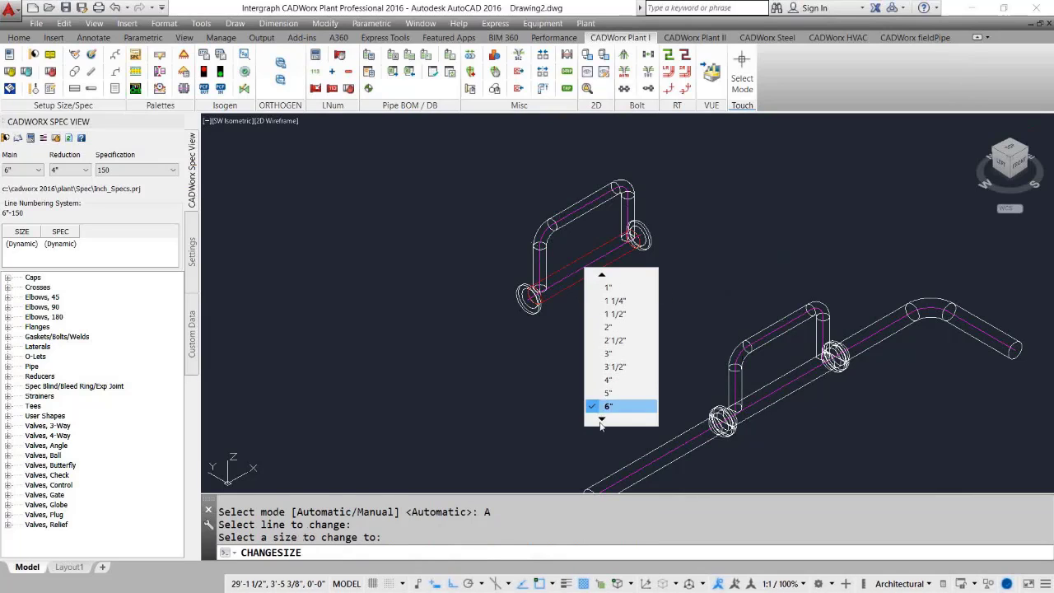
click(614, 412)
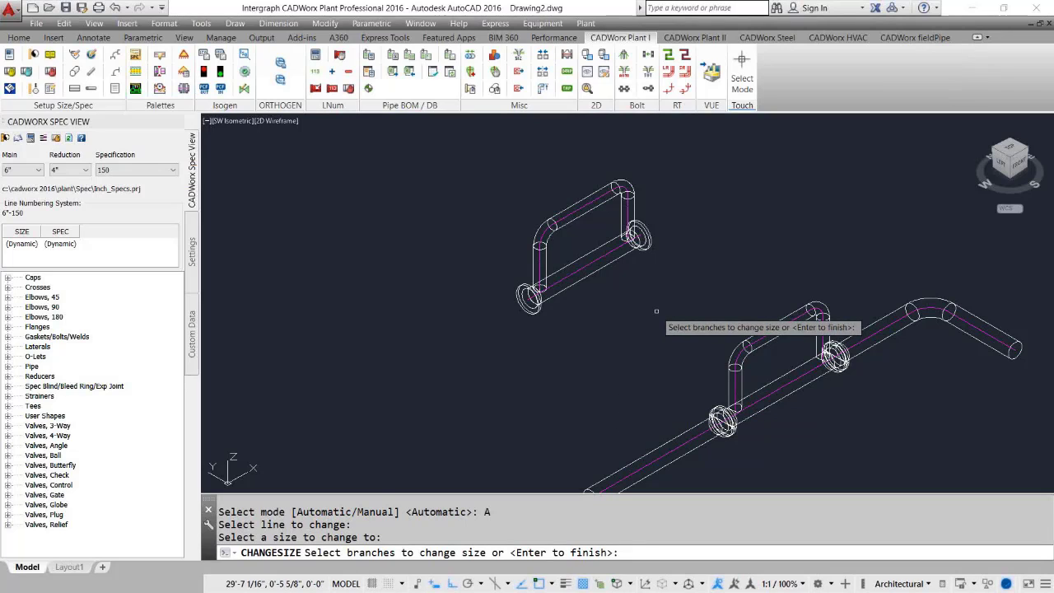
key(Return)
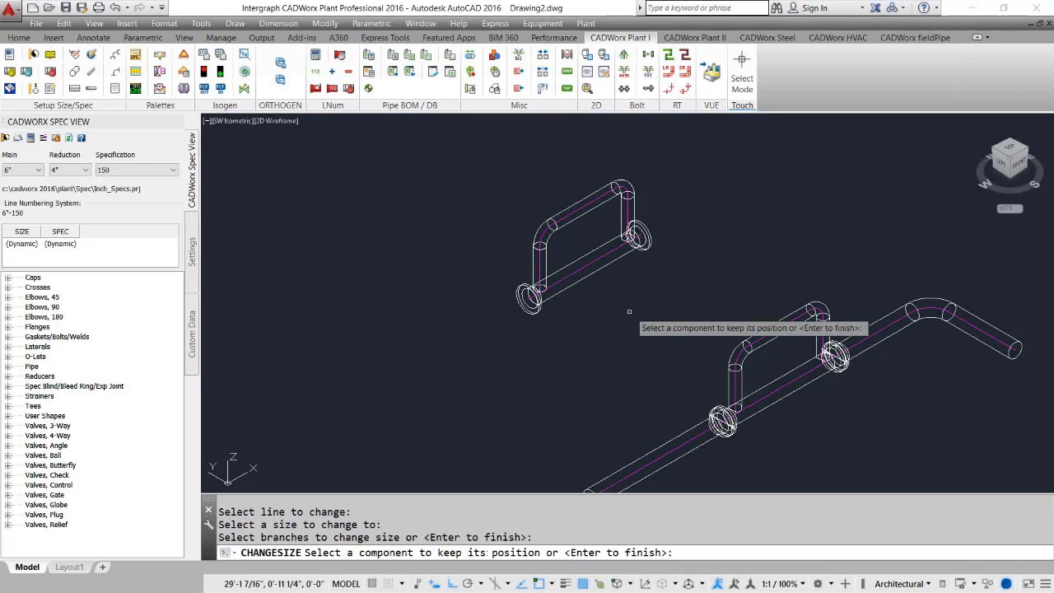
scroll(587, 305, up, 2)
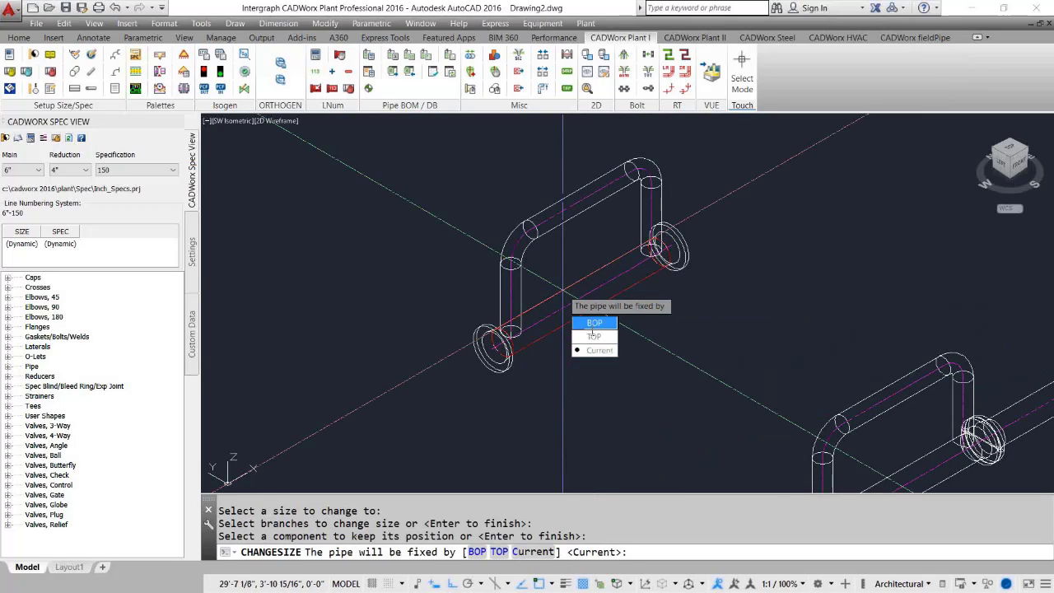
click(596, 324)
key(Return)
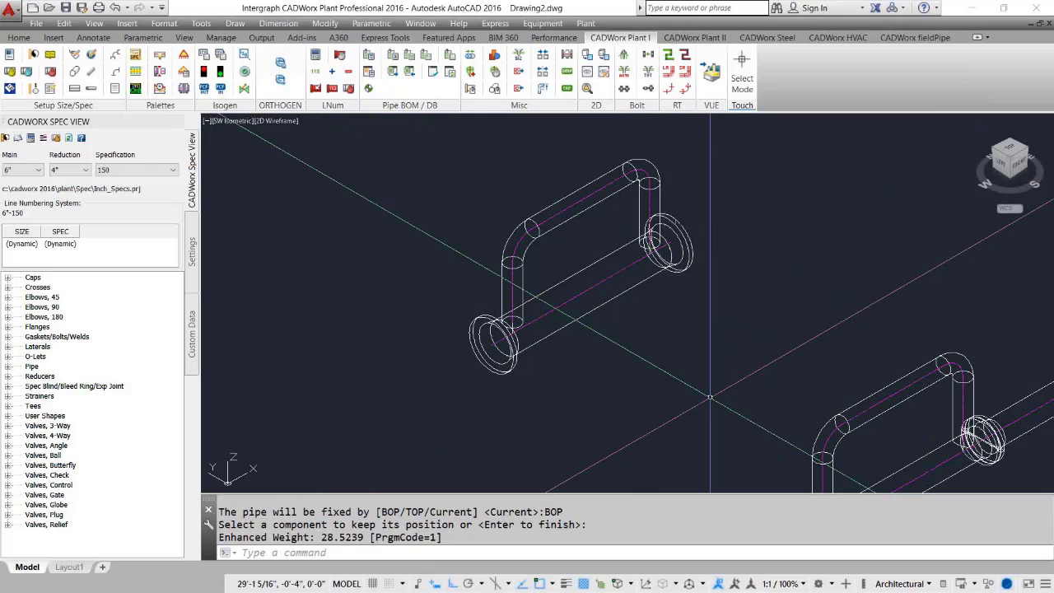
click(654, 358)
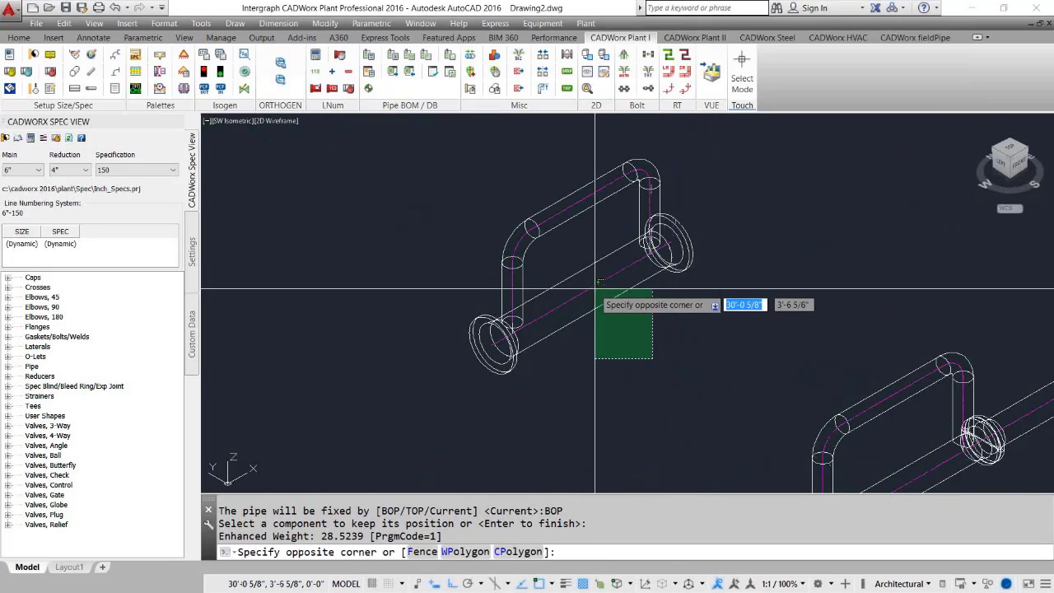
click(597, 294)
click(582, 271)
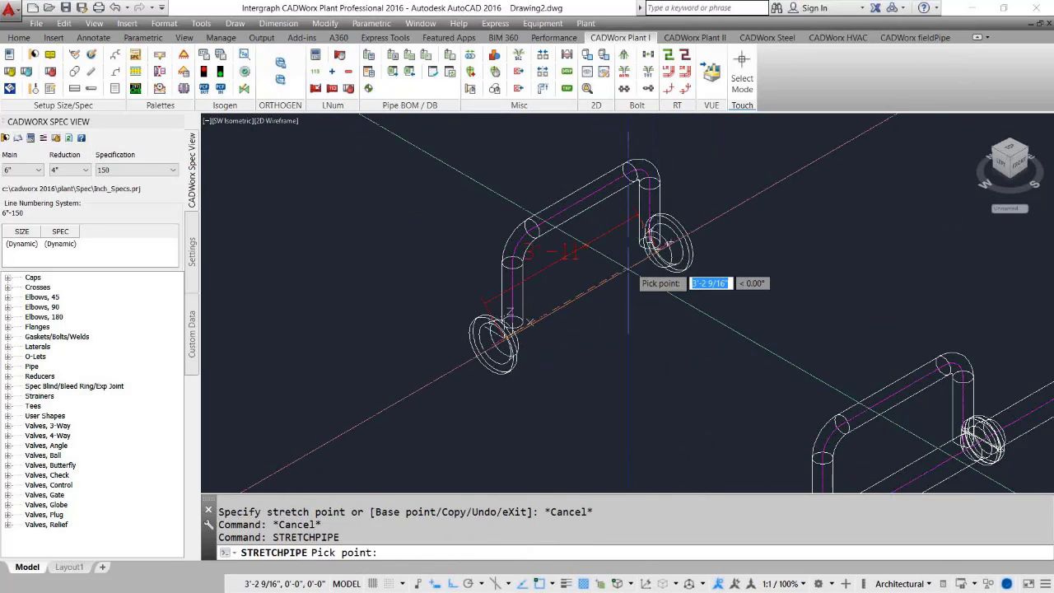
key(Escape)
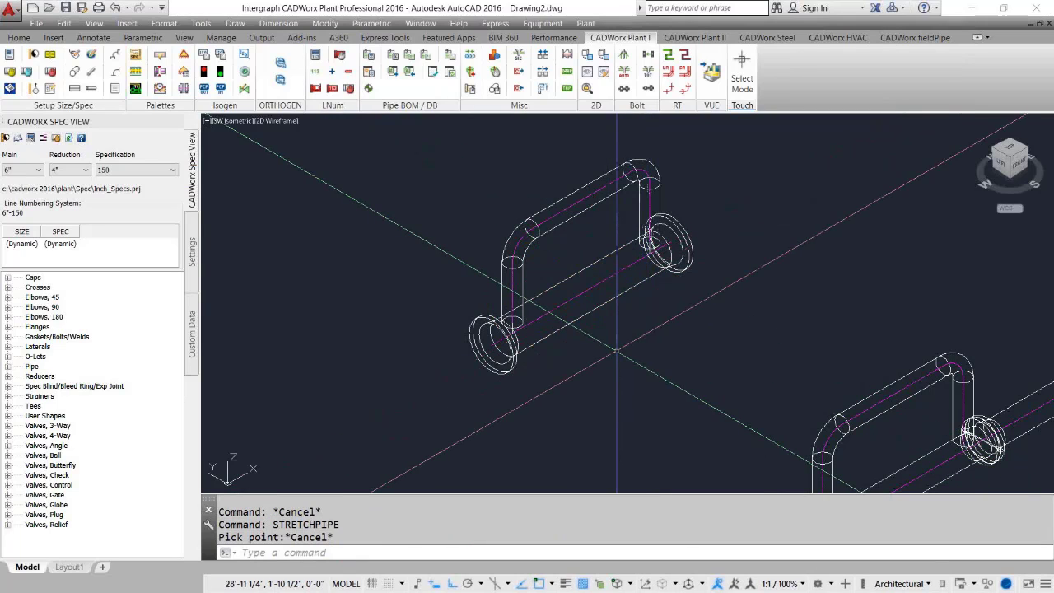
click(604, 258)
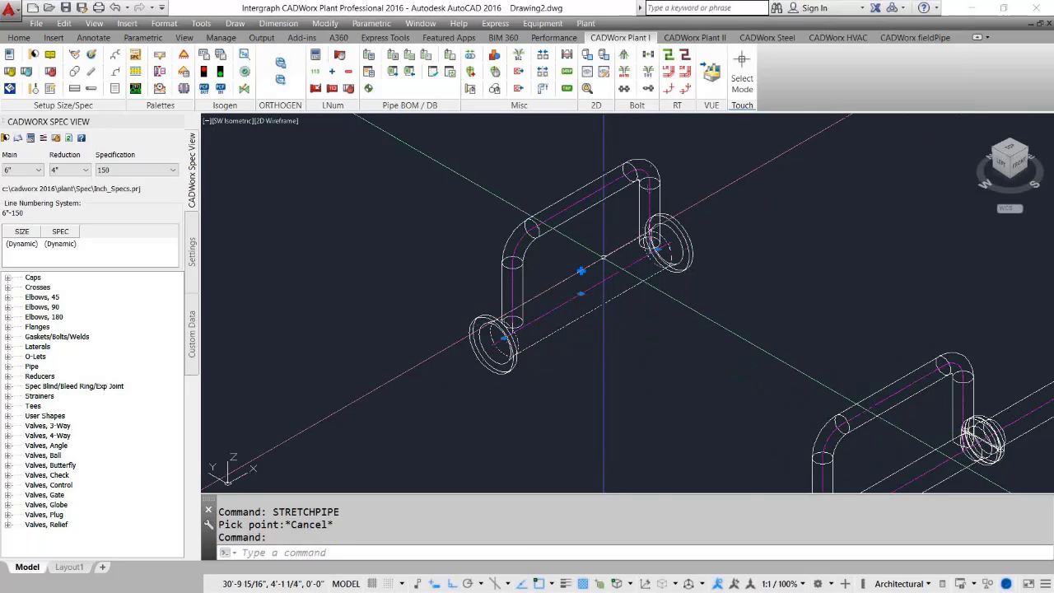
click(581, 270)
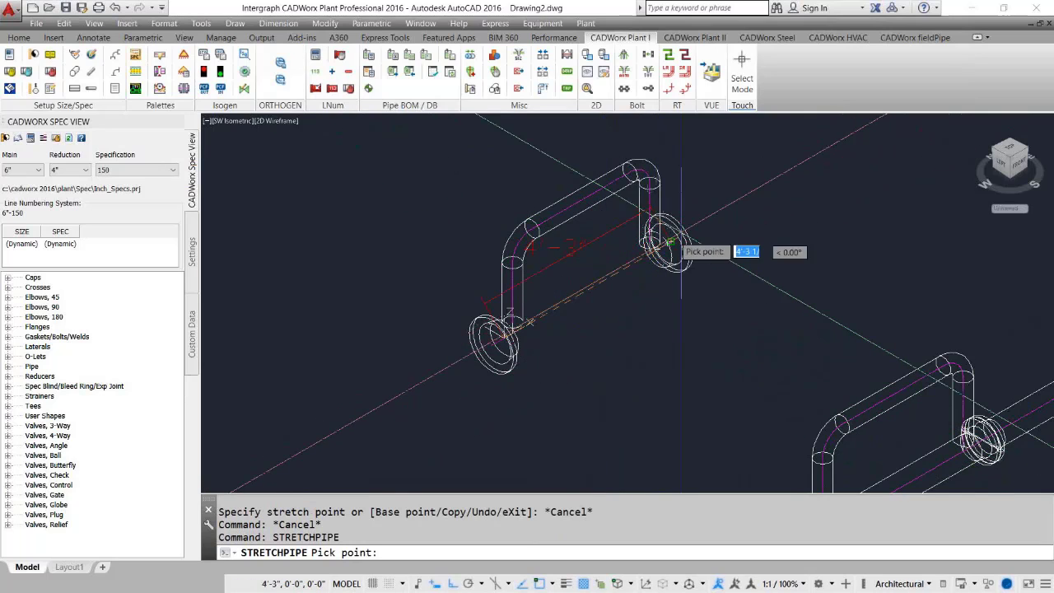
key(Escape)
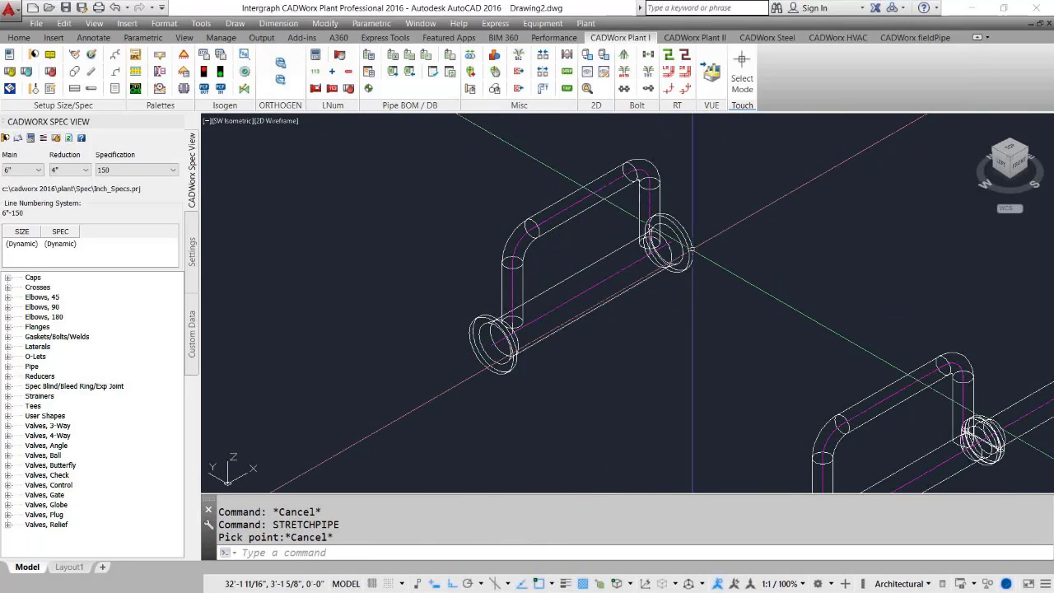
Move the flange at the upper assembly's right end 5' along the pipe, lengthening the straight run.
click(692, 249)
scroll(670, 242, up, 3)
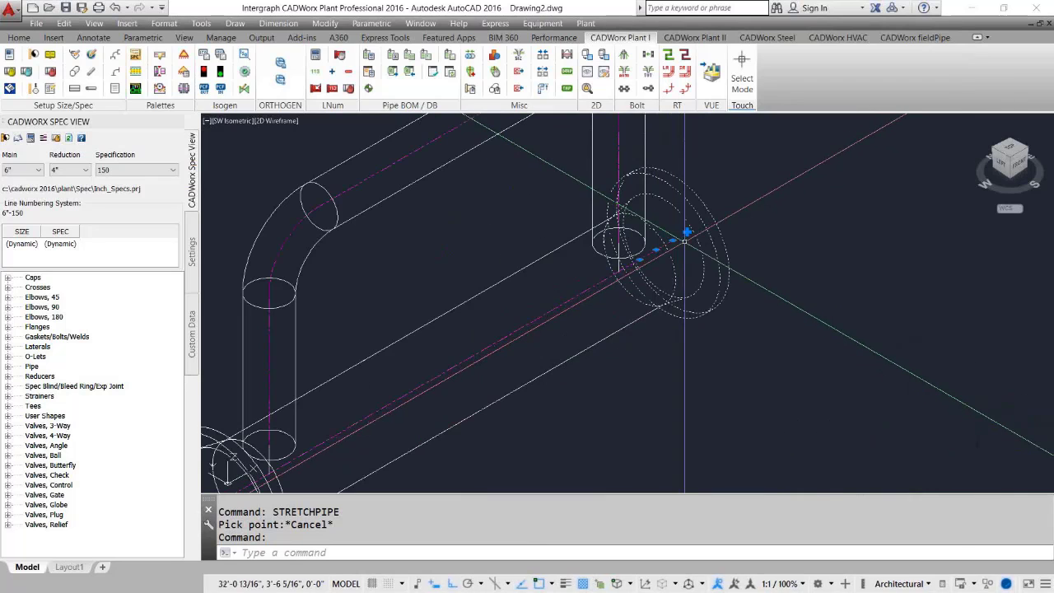
scroll(686, 234, down, 3)
click(686, 234)
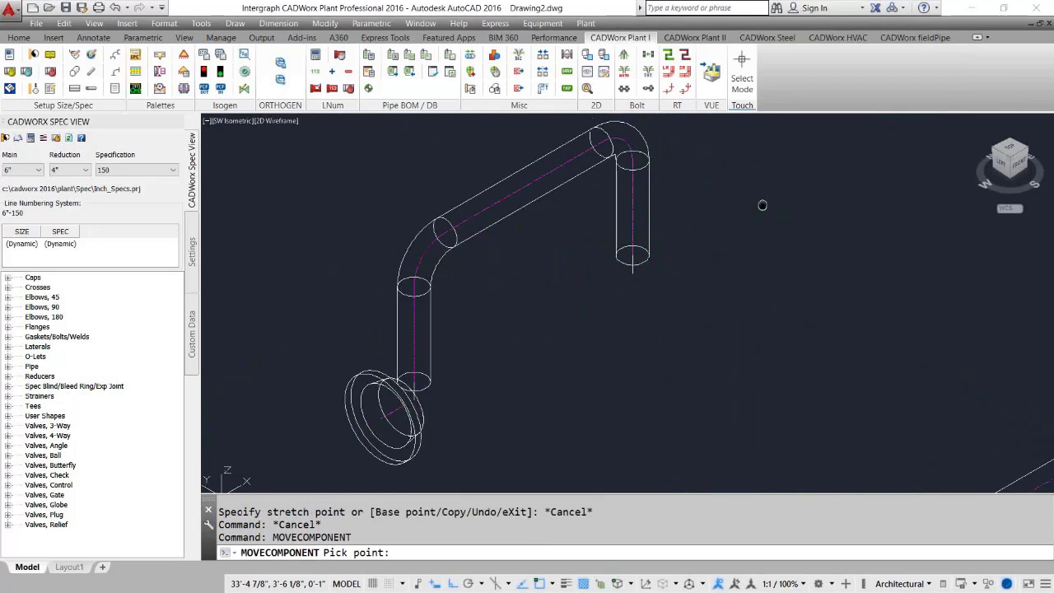
middle_drag(763, 205, 748, 235)
text(5')
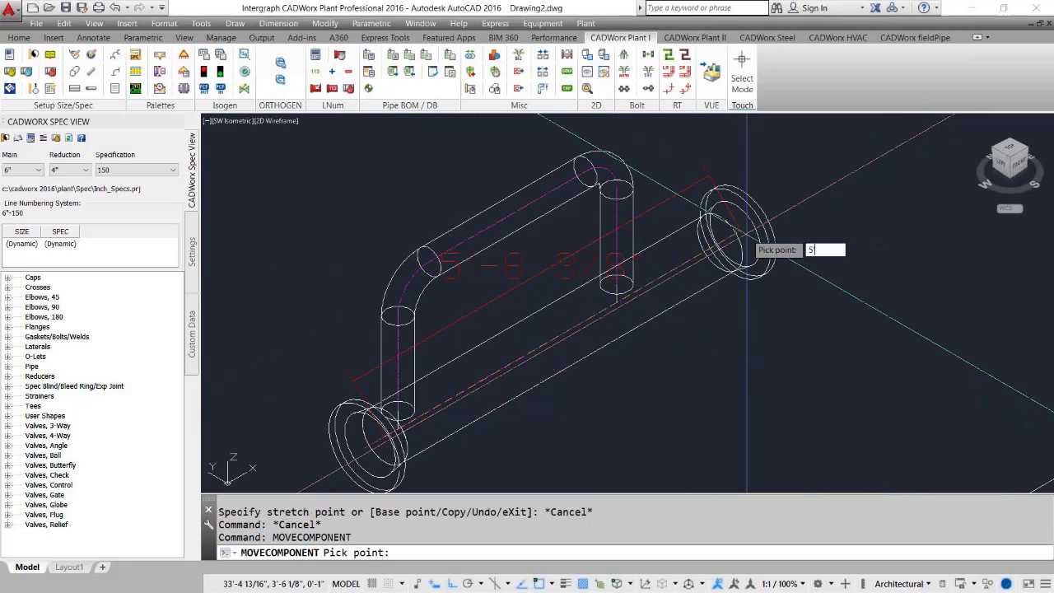
key(Return)
click(623, 215)
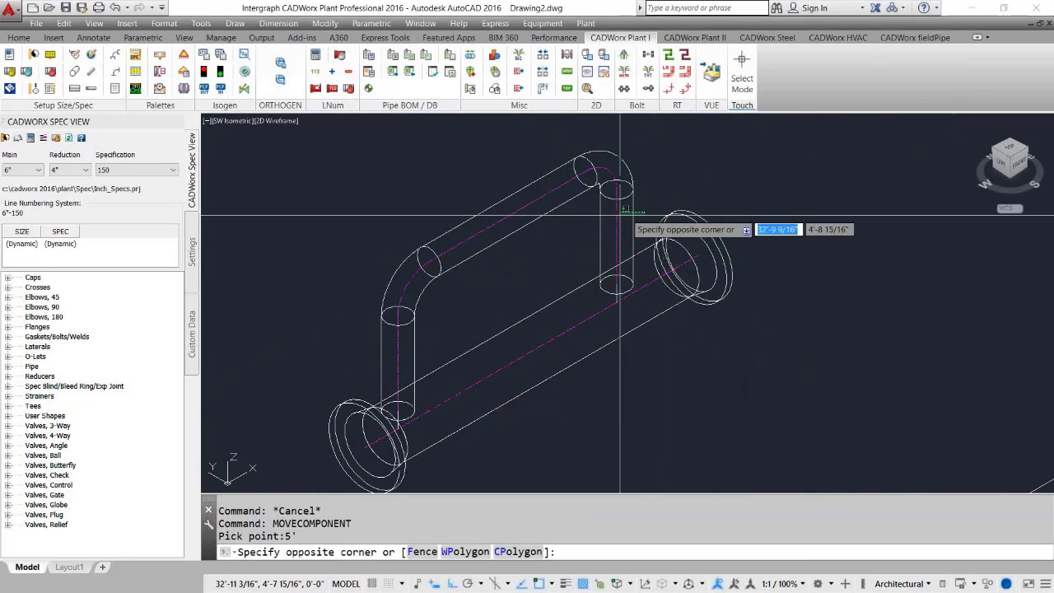
click(614, 217)
click(616, 237)
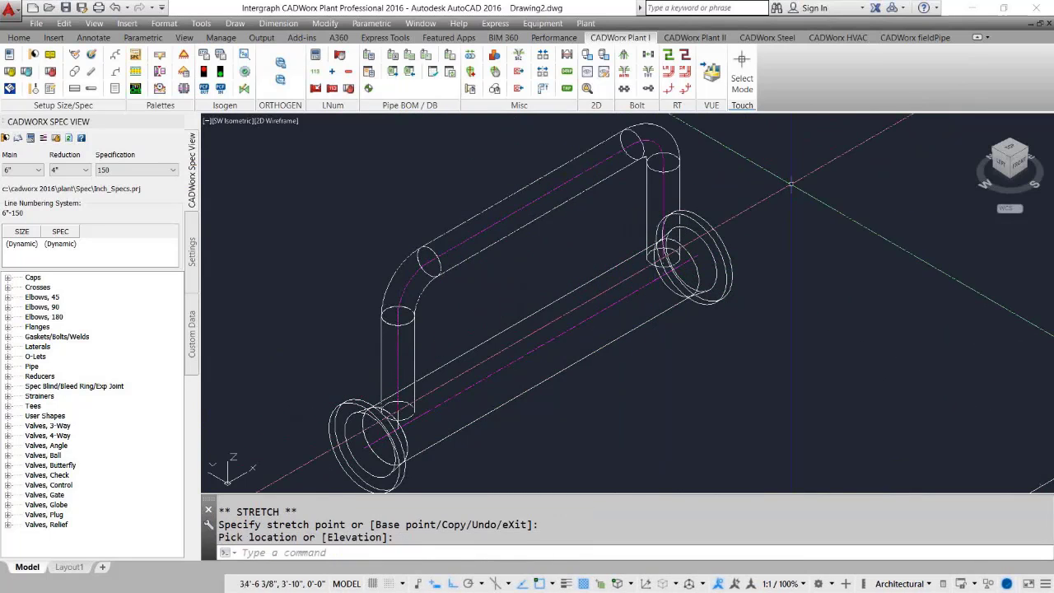
scroll(603, 245, down, 3)
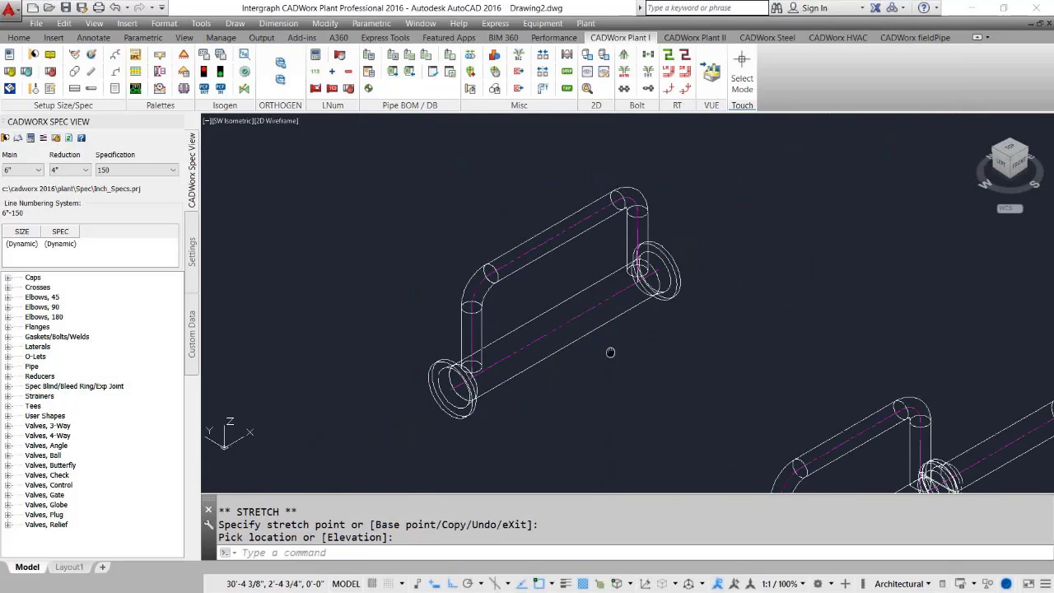
Open the user shape definition for METER, set its main size to 8", and select the resized assembly as its 3D solid.
click(567, 55)
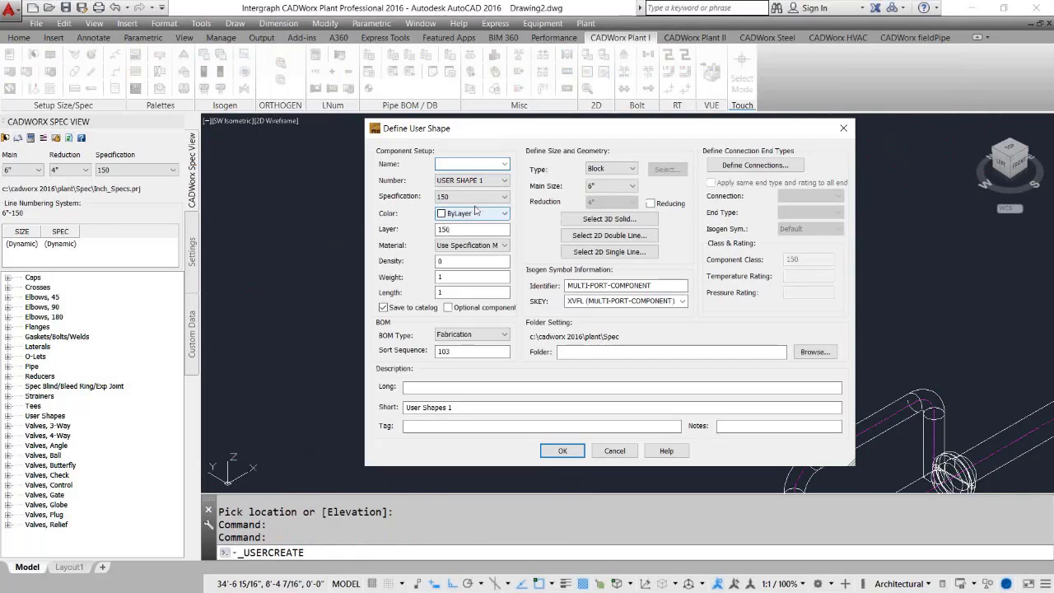
click(504, 164)
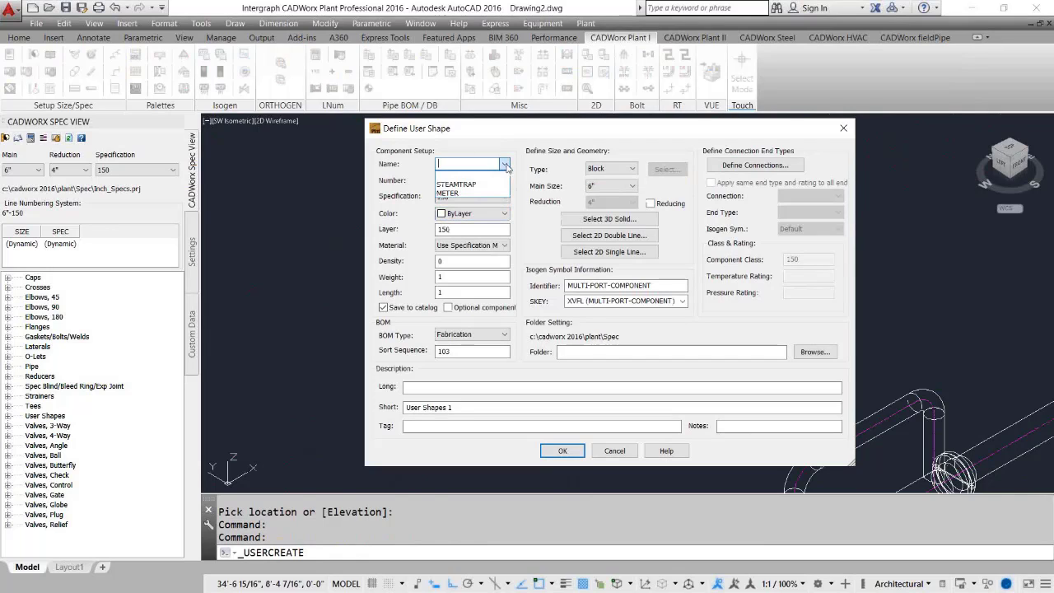
click(447, 194)
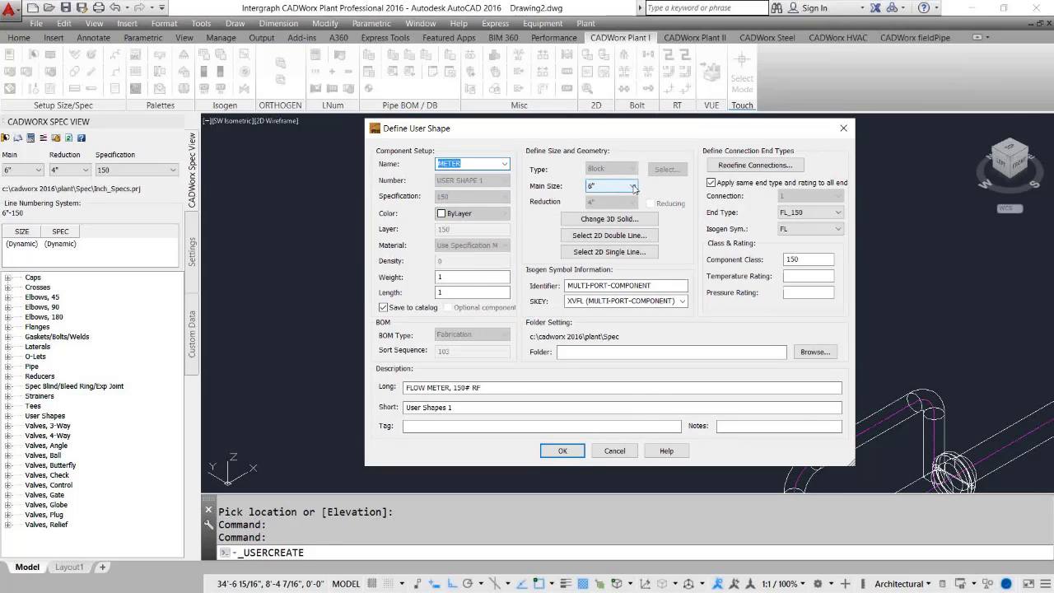
click(634, 187)
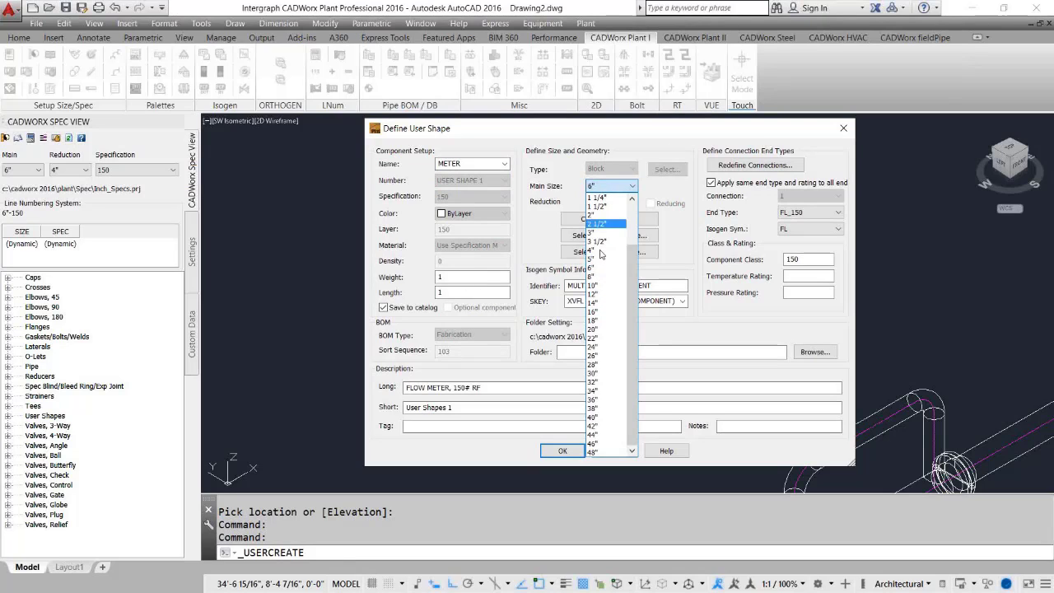
click(597, 277)
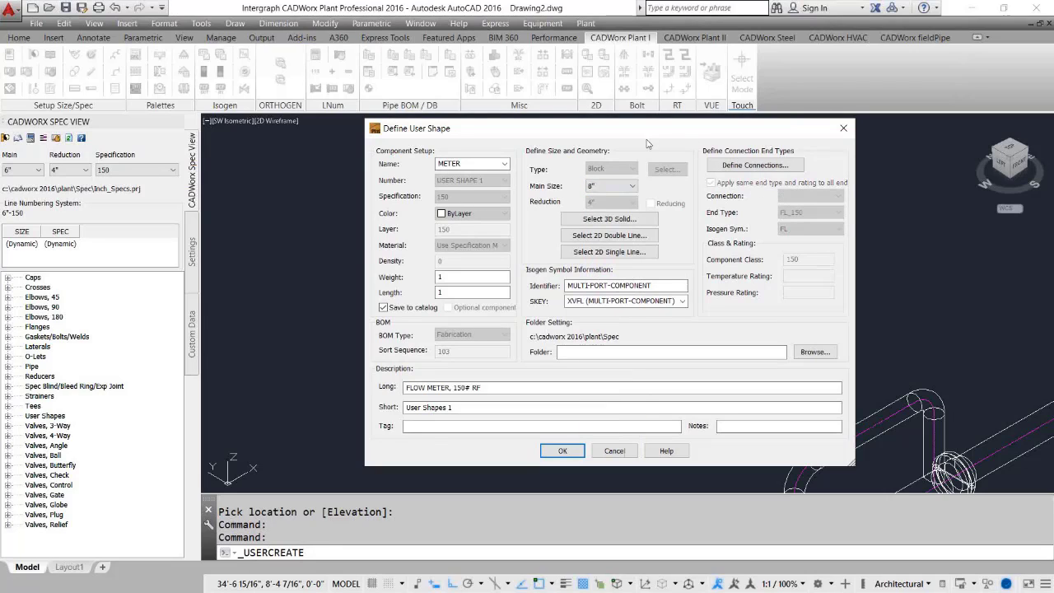
click(588, 219)
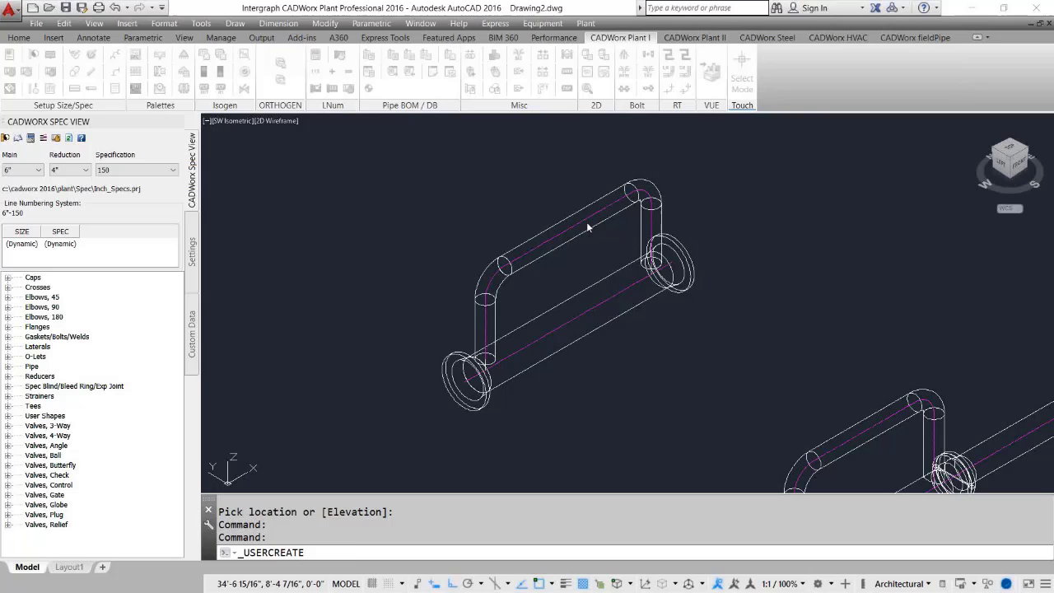
click(412, 150)
click(666, 384)
key(Return)
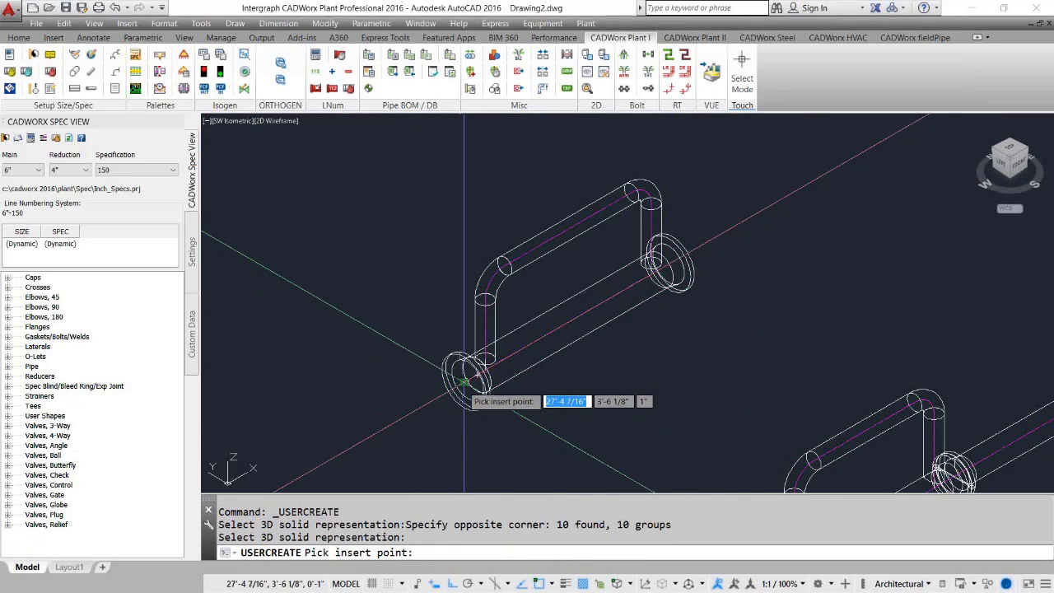
Pick the insert point and connection 2 with their directions at the assembly's two flange centres.
click(467, 379)
click(759, 168)
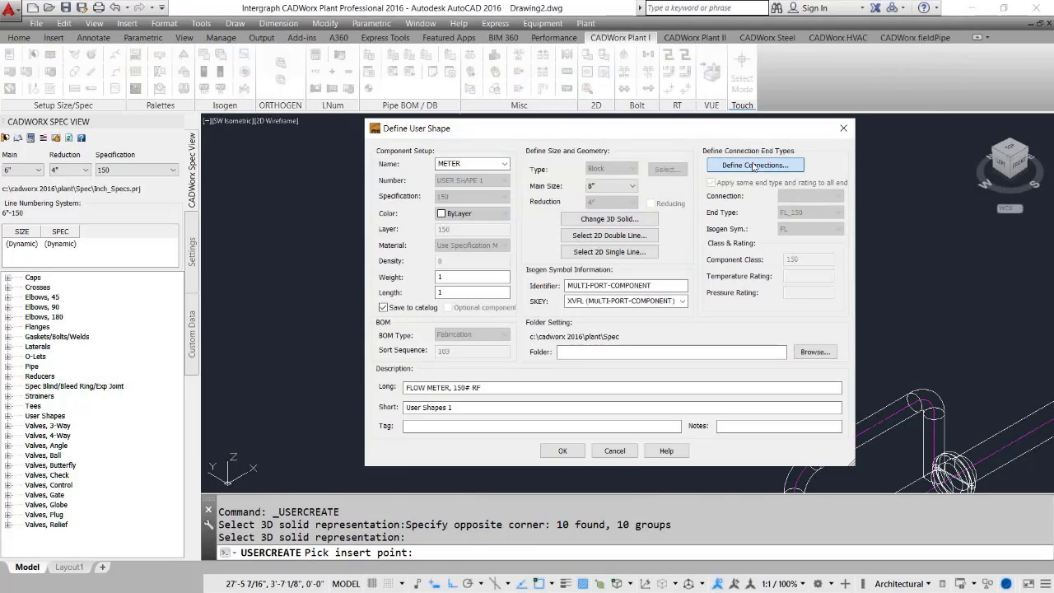
click(356, 440)
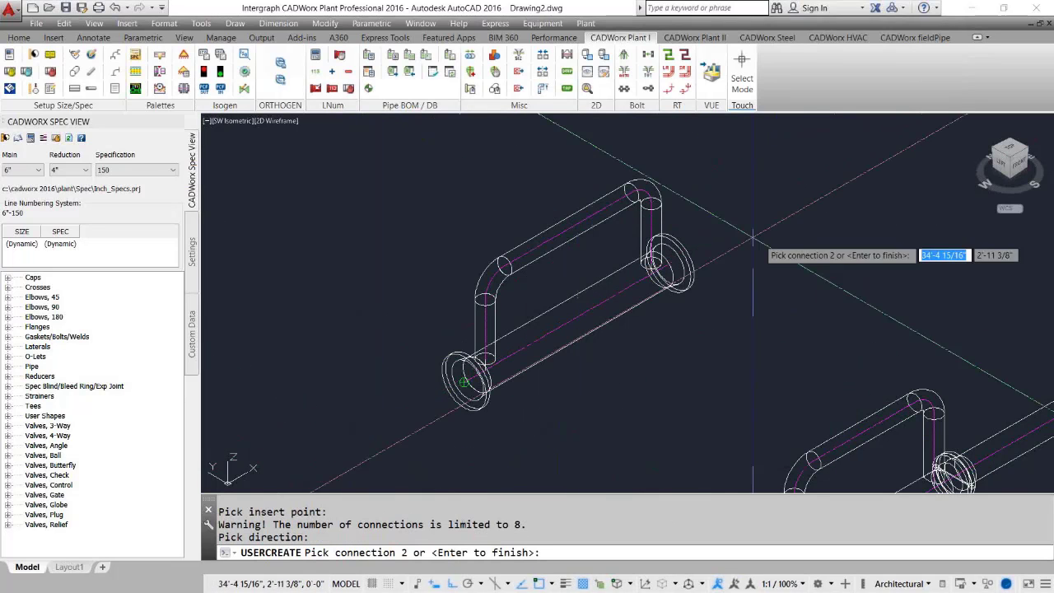
click(672, 261)
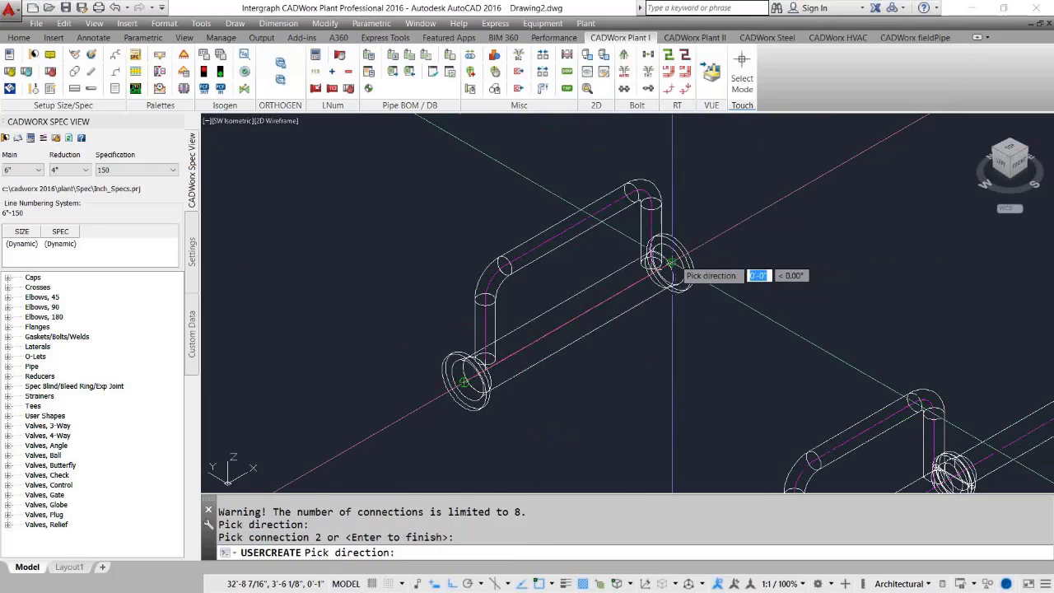
click(778, 258)
key(Return)
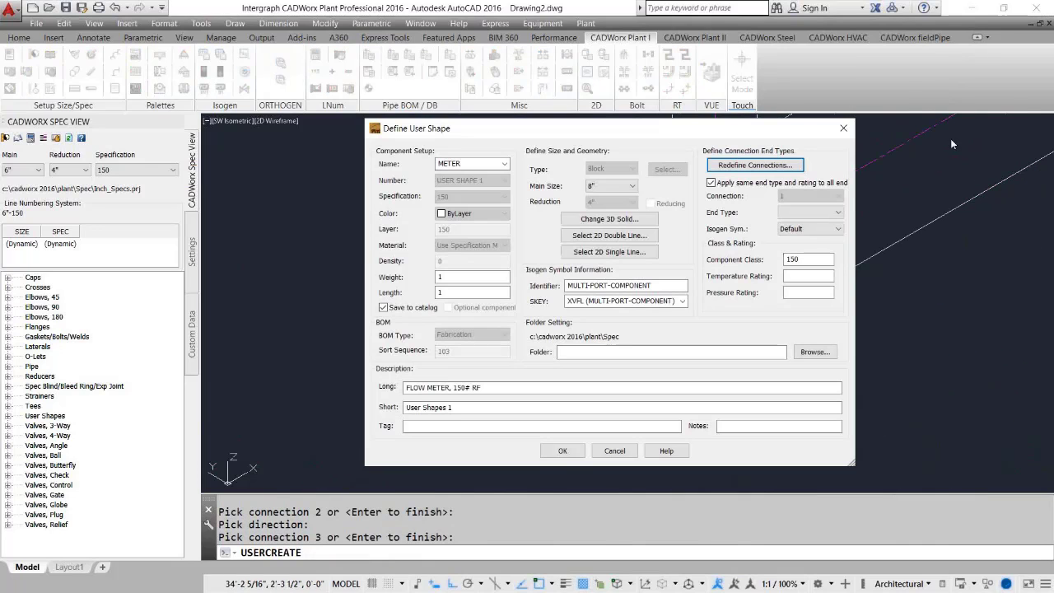
Confirm the 8" METER user shape definition and accept applying the changes to all sizes.
drag(739, 138, 447, 107)
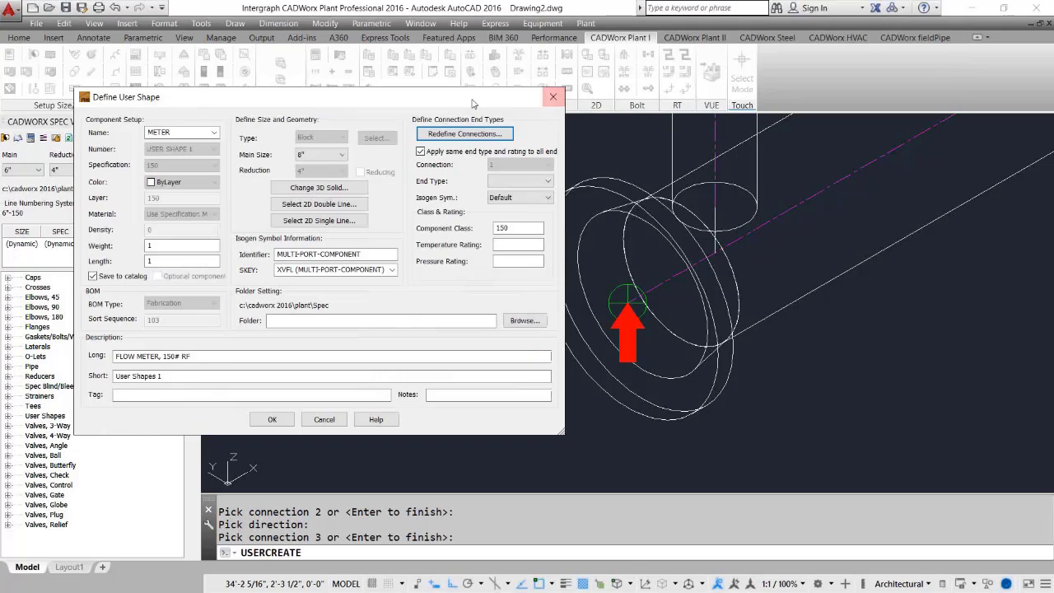
drag(368, 103, 328, 97)
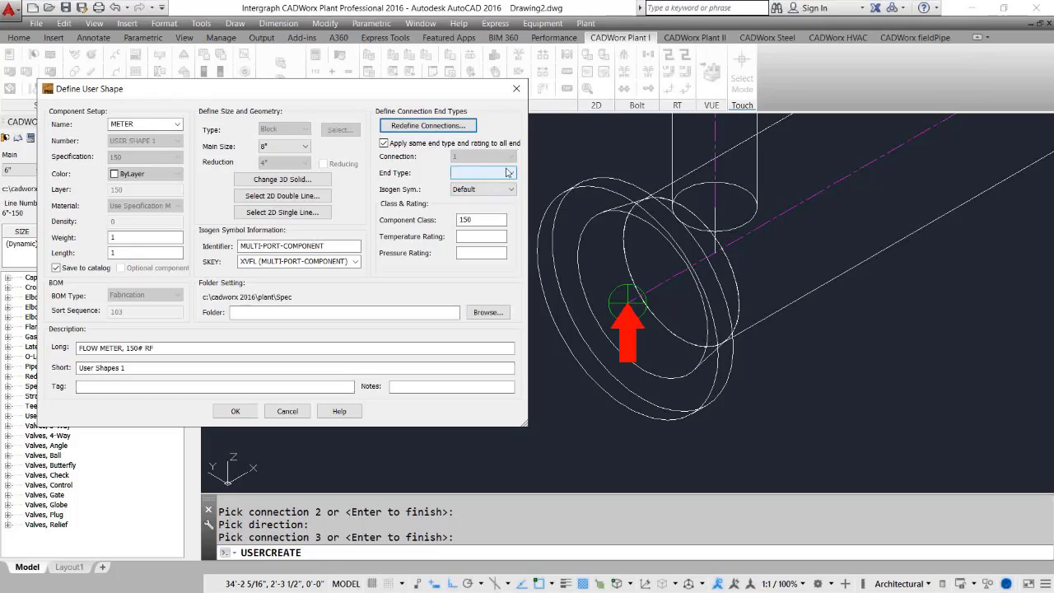
click(232, 415)
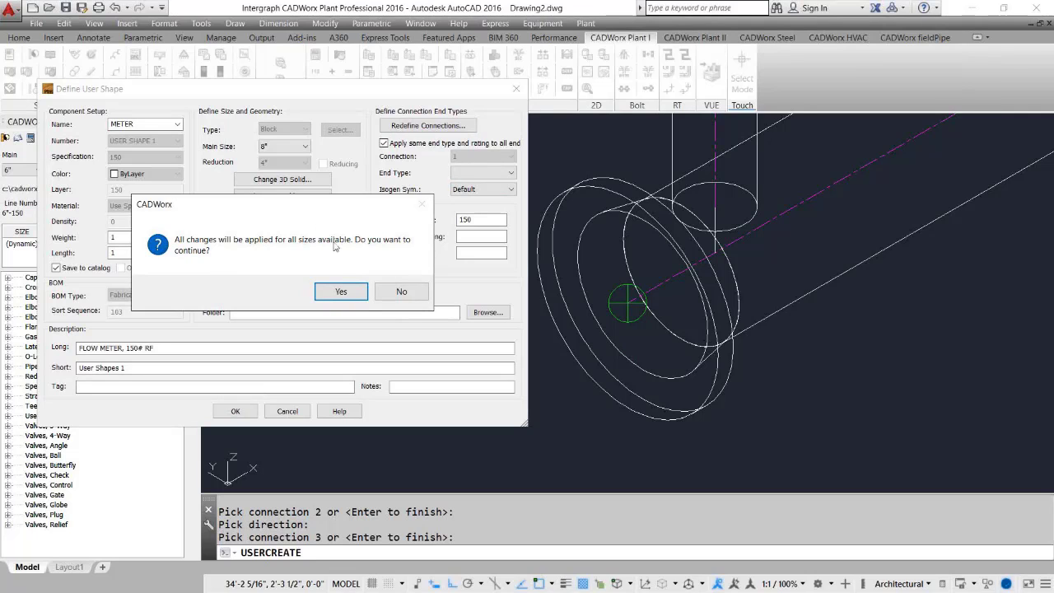
click(339, 290)
key(Return)
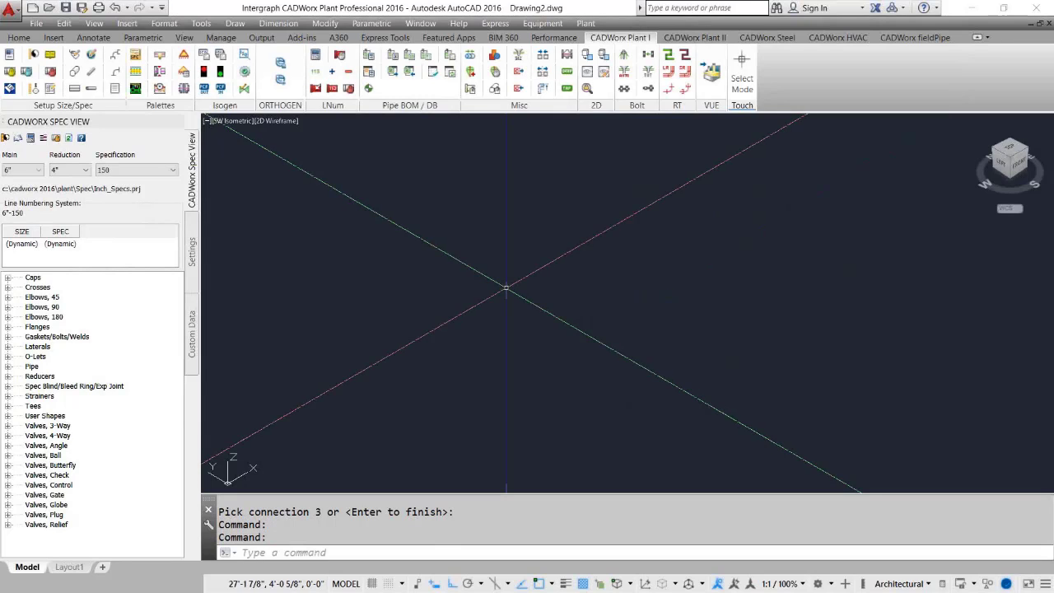
middle_drag(673, 289, 631, 323)
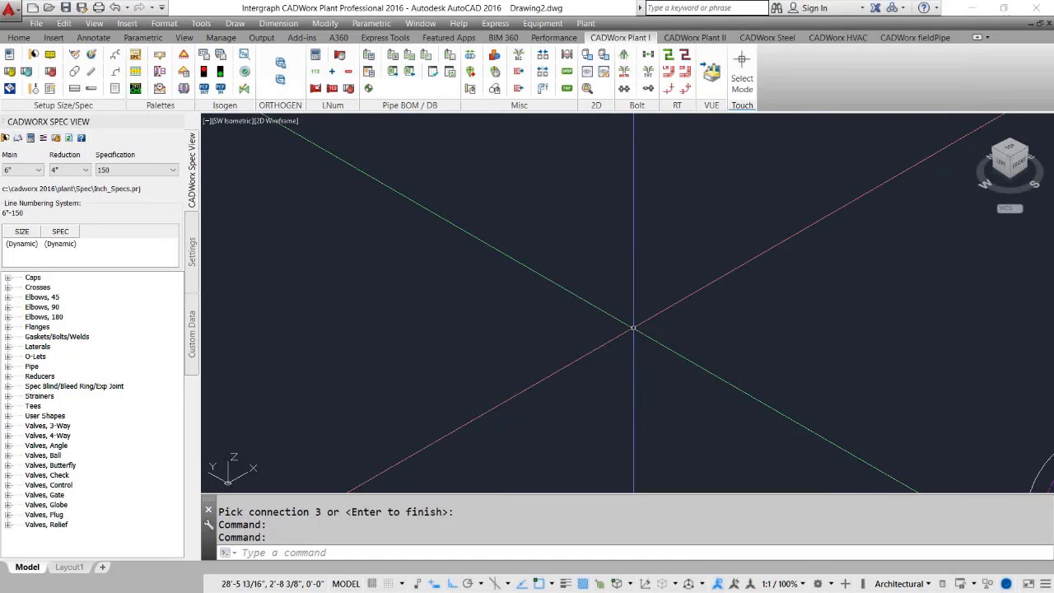
Open the METER user shape definition to review its settings, then close the dialog.
click(567, 54)
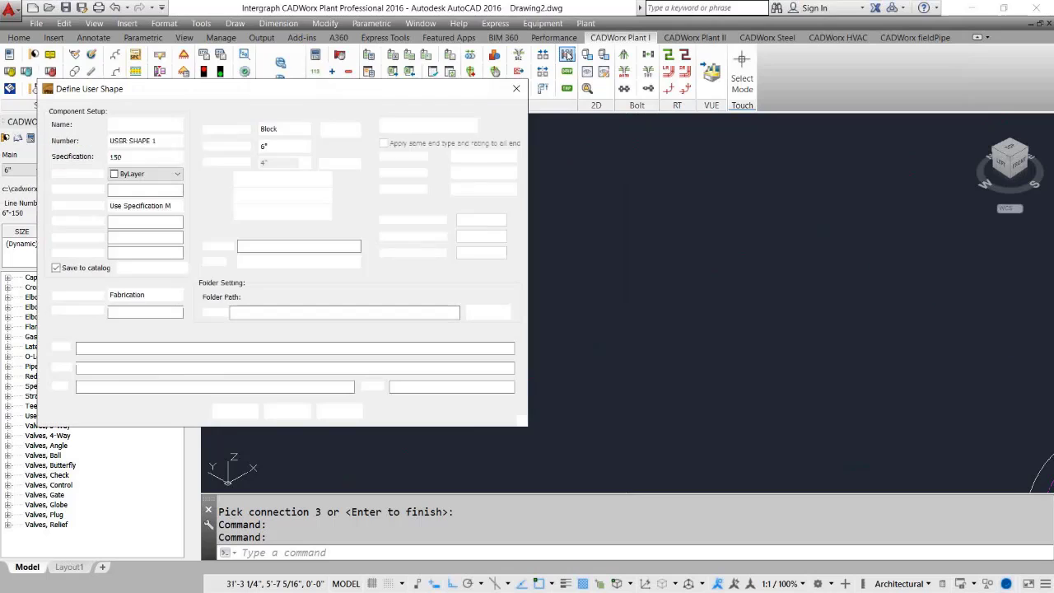
drag(241, 89, 503, 101)
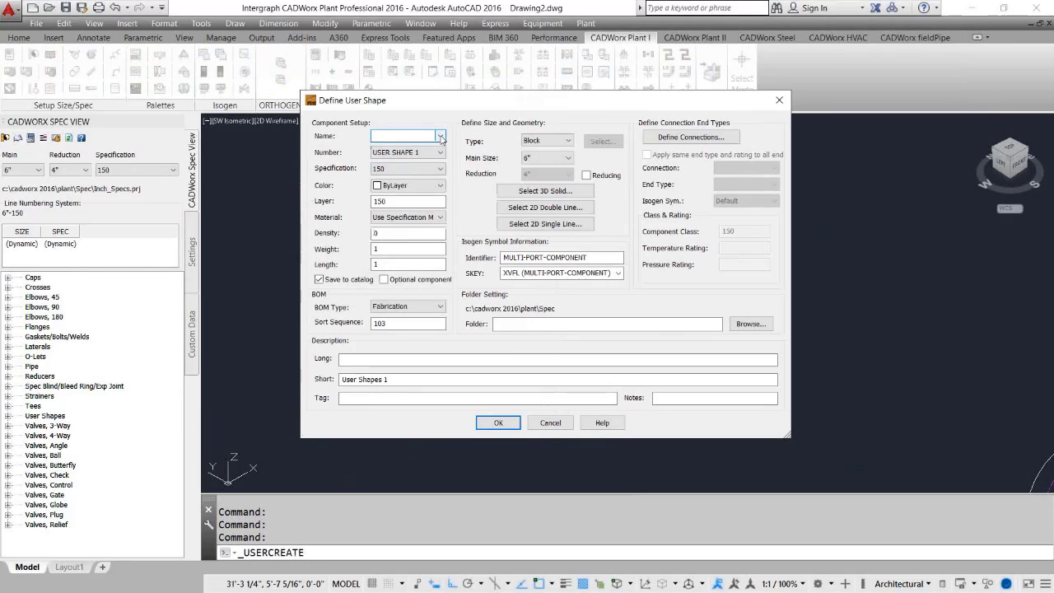
click(440, 137)
click(401, 168)
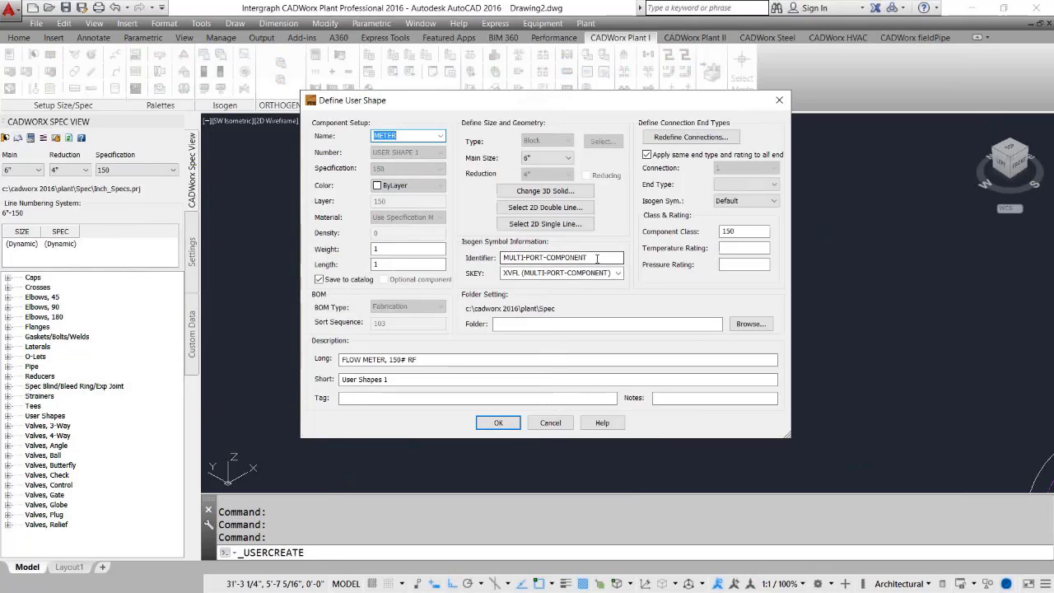
drag(597, 258, 431, 262)
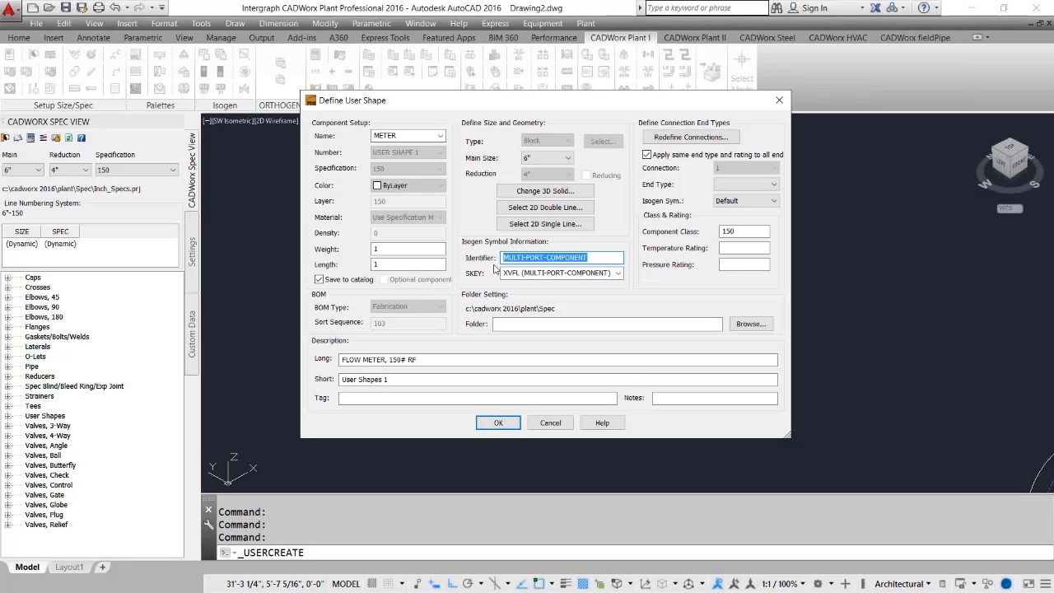
click(779, 100)
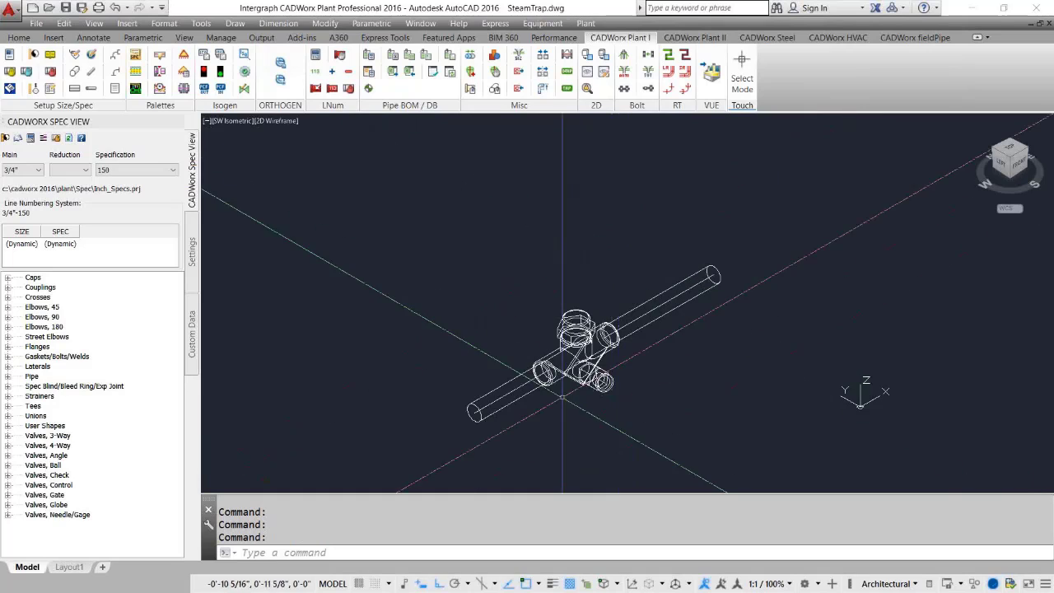
Edit the steam trap component's Isogen data, setting the identifier to TEE and the SKEY to TSSC.
scroll(560, 387, up, 4)
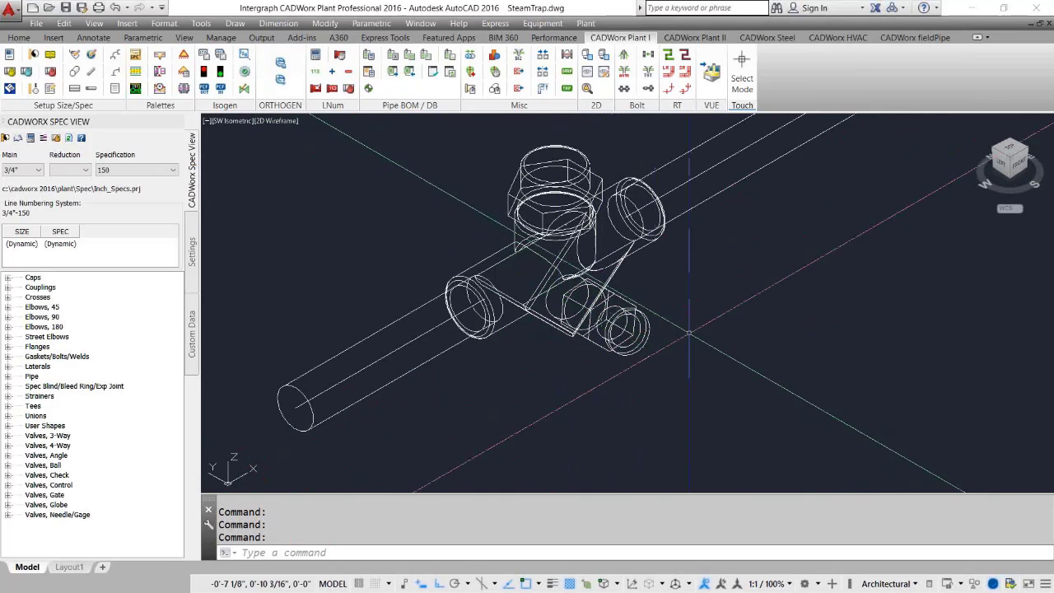
click(570, 247)
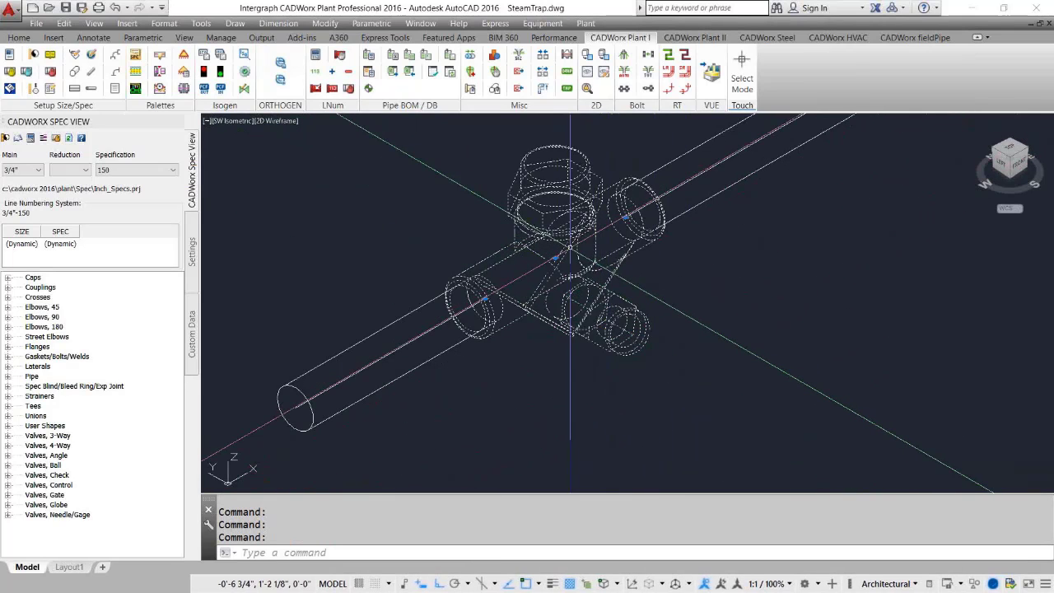
double_click(570, 247)
click(437, 424)
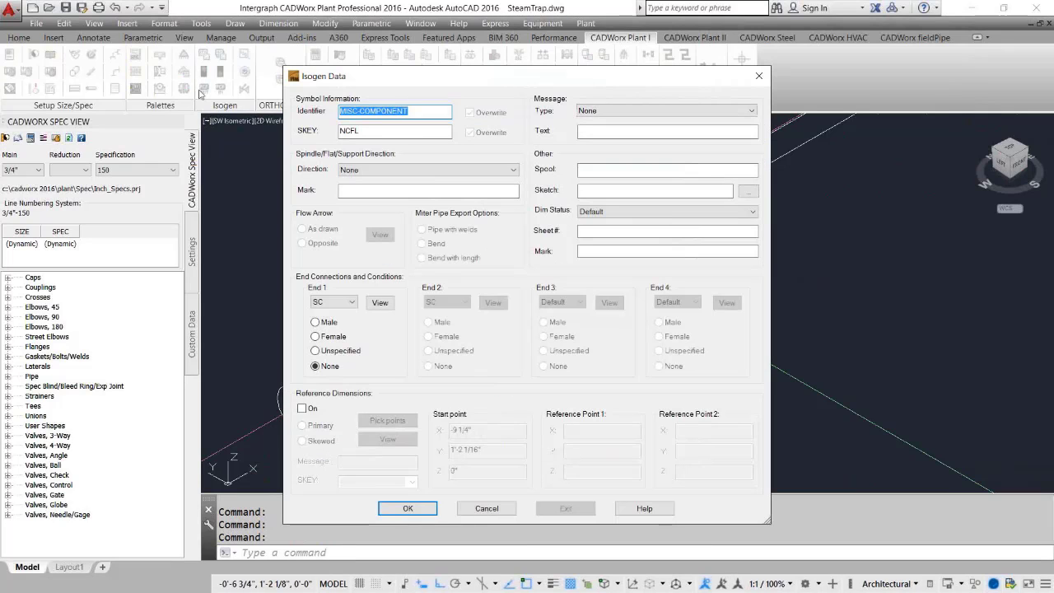
text(TEE)
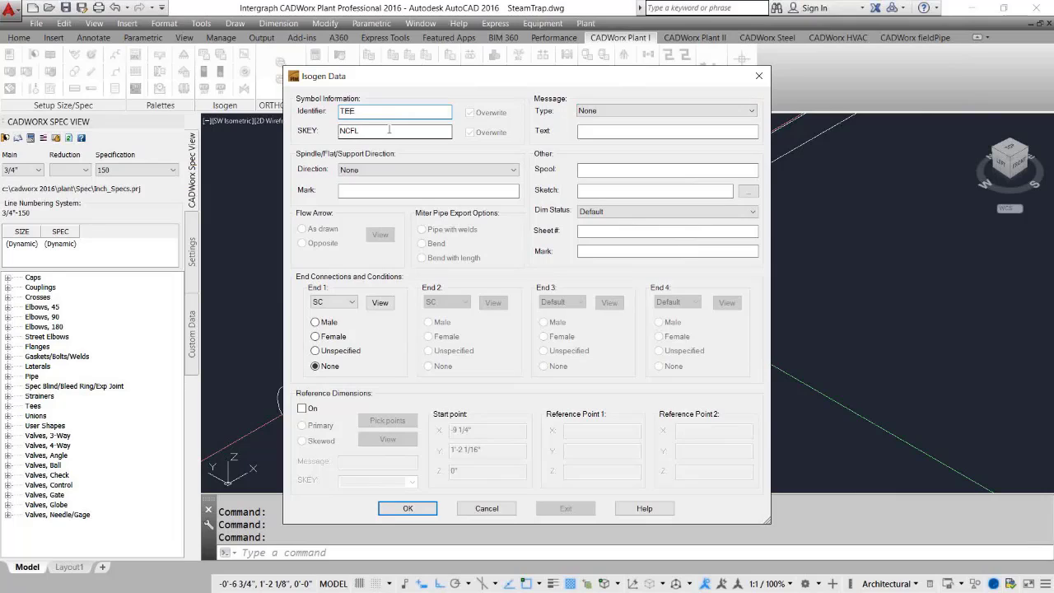
key(Tab)
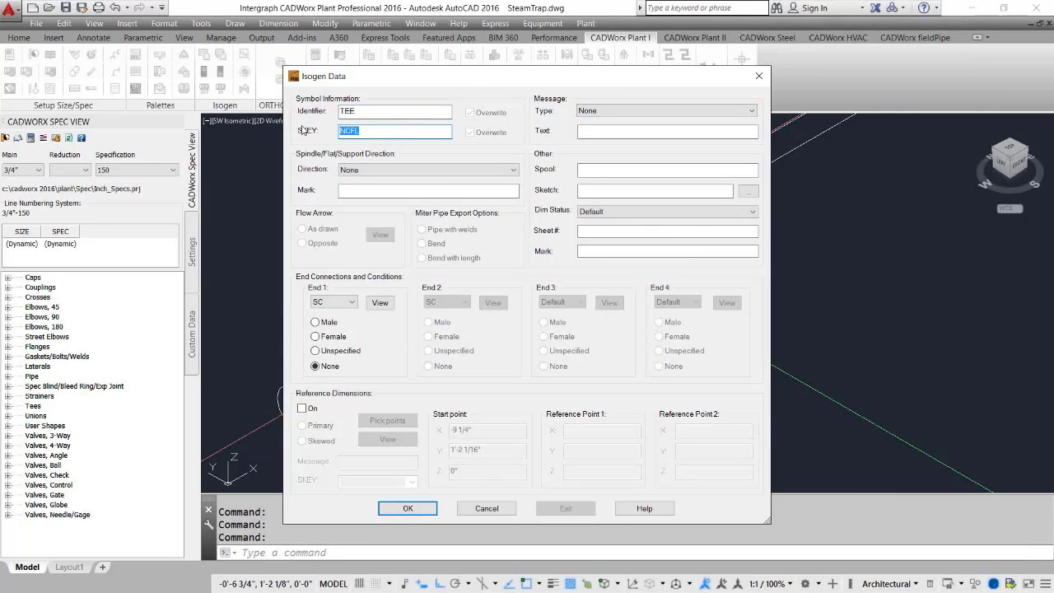
text(TSSC)
click(425, 510)
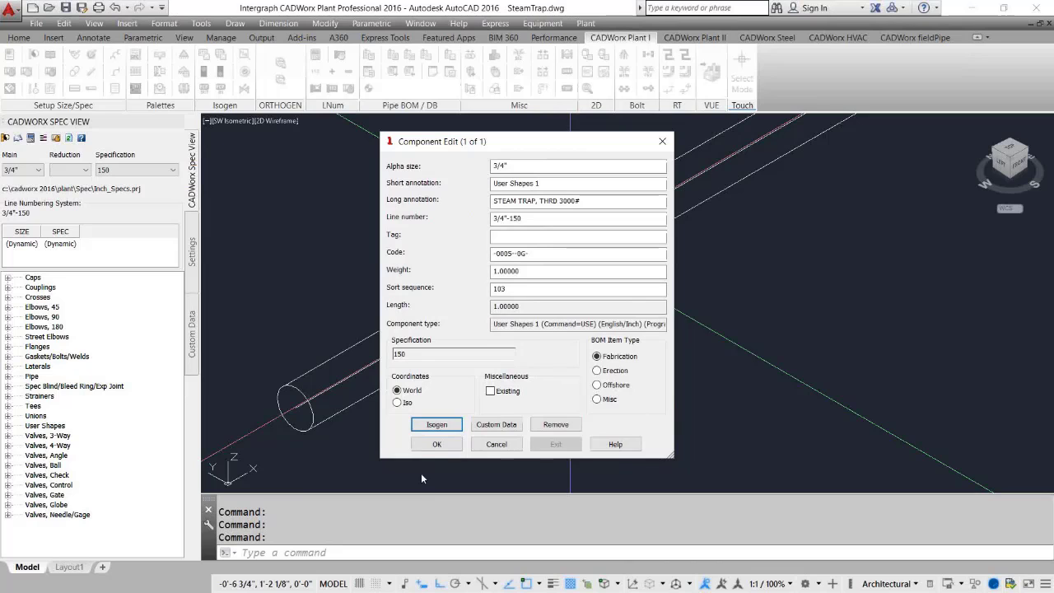
click(430, 446)
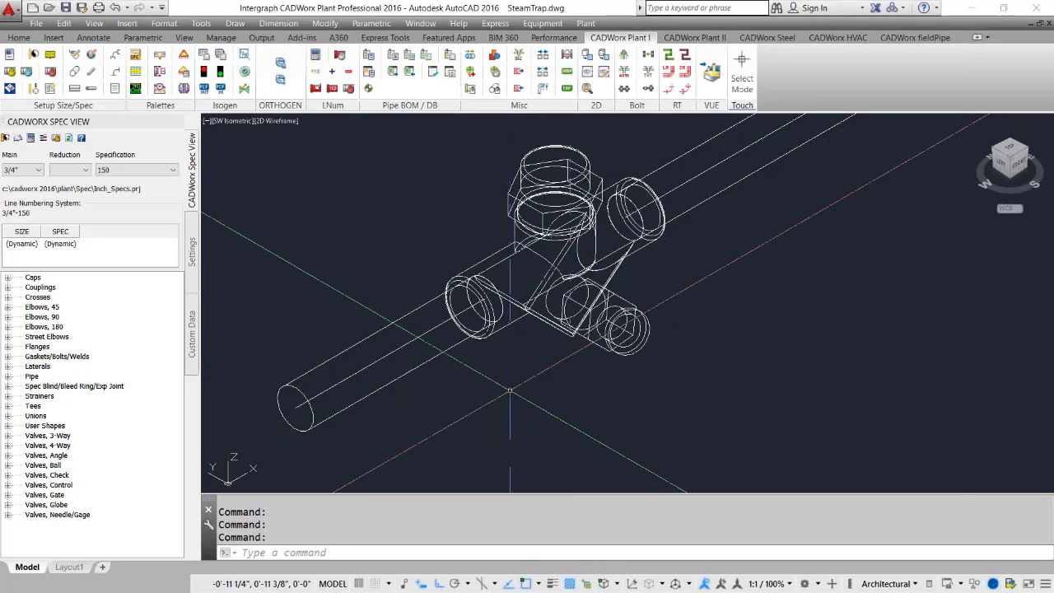
Inspect the STEAMTRAP user shape definition and the steam trap's component properties without changing them.
click(570, 55)
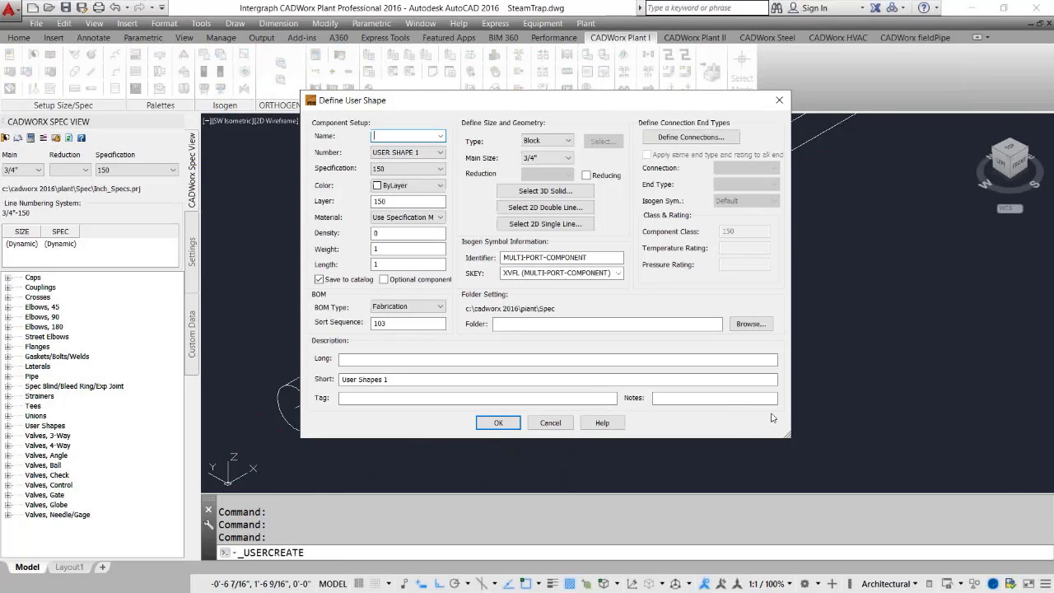
click(441, 136)
click(402, 154)
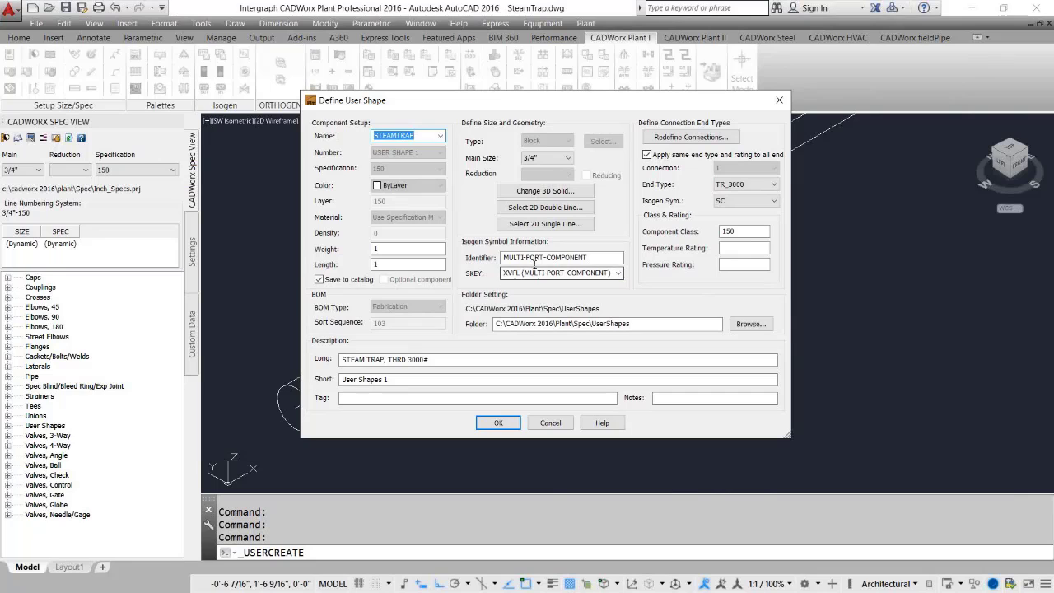
click(779, 100)
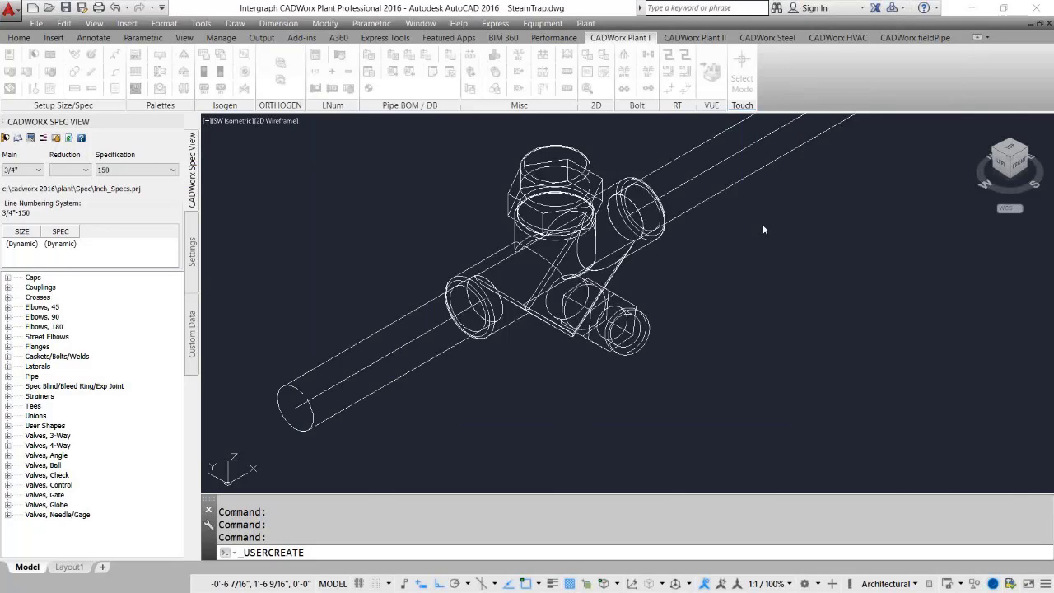
click(667, 371)
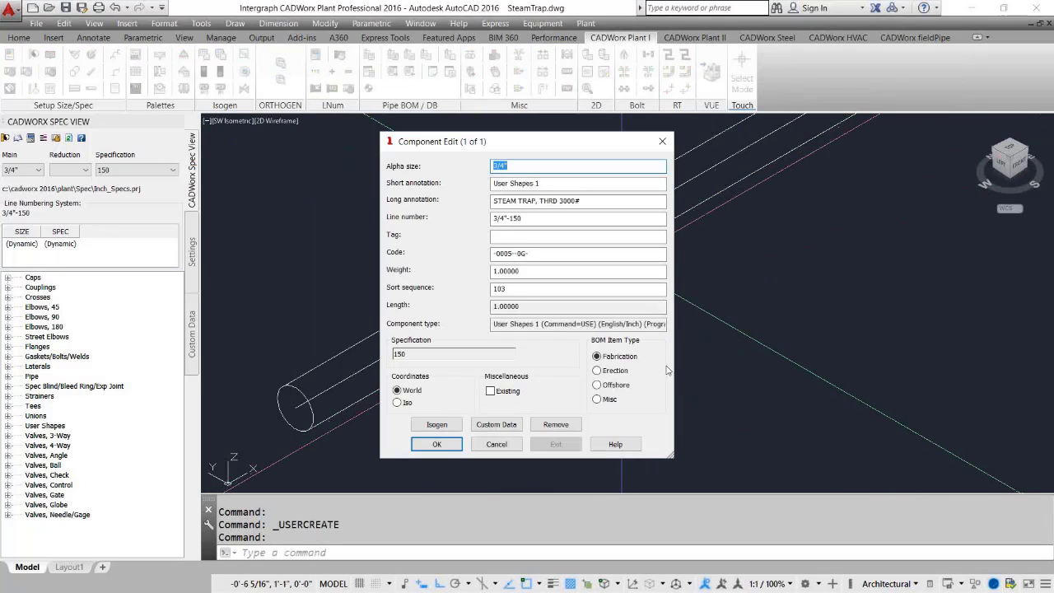
key(Return)
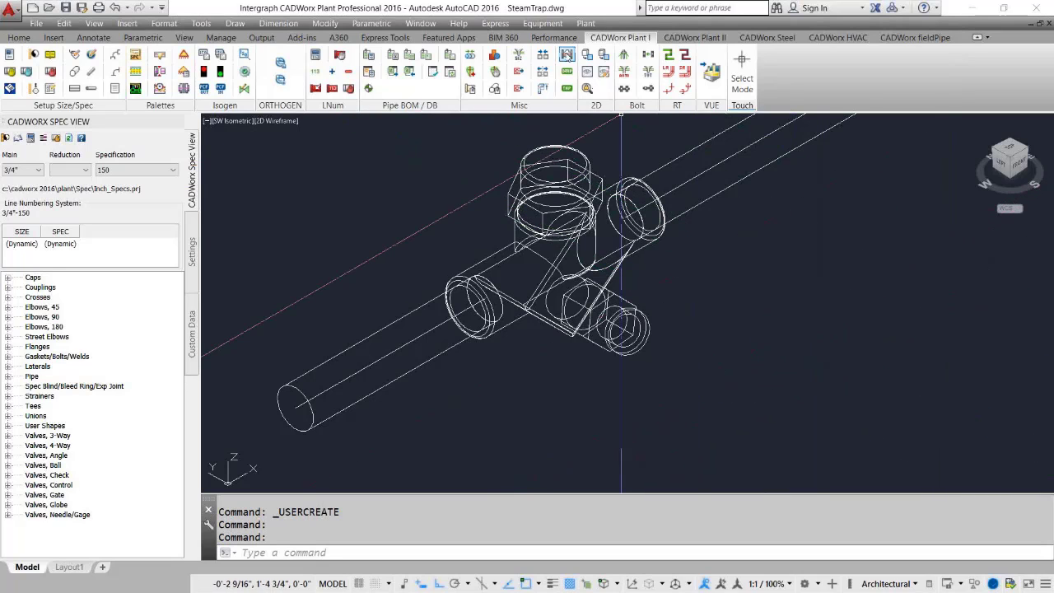
click(567, 55)
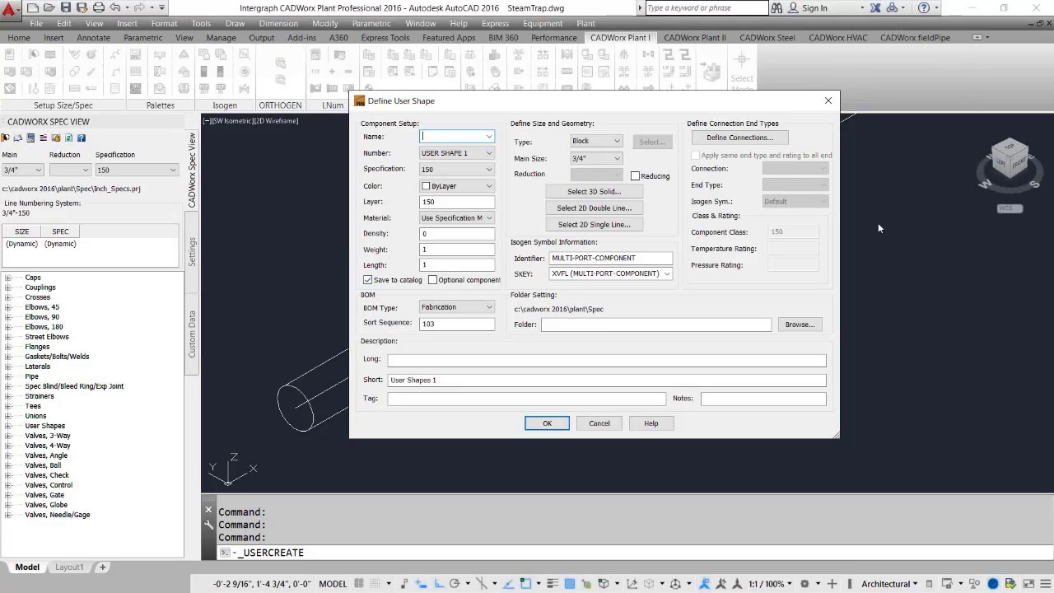
click(828, 100)
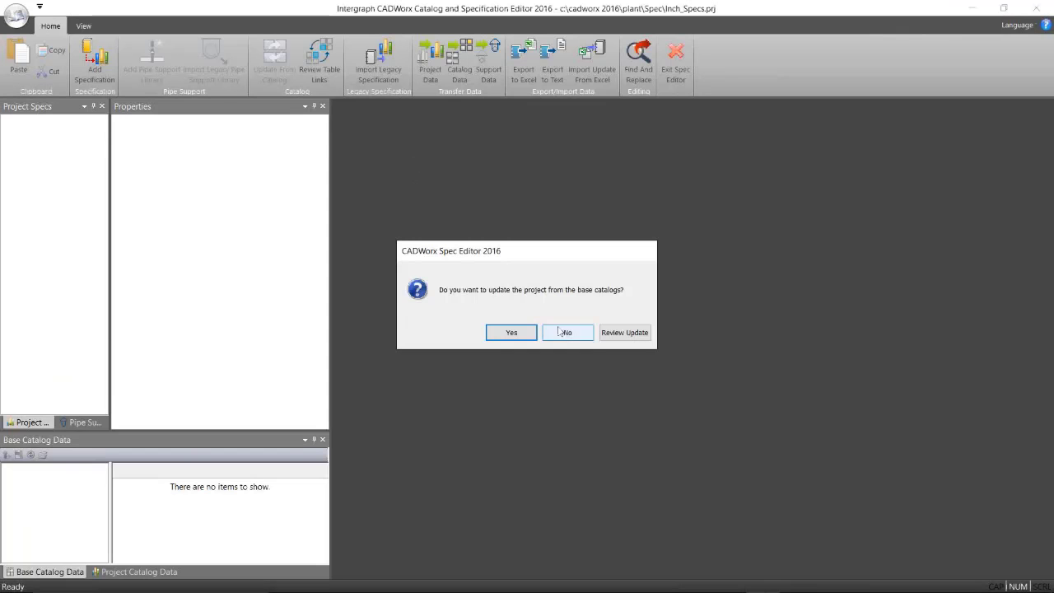
In the Catalog and Specification Editor, browse the User Shapes entries of the 150 specification.
click(525, 330)
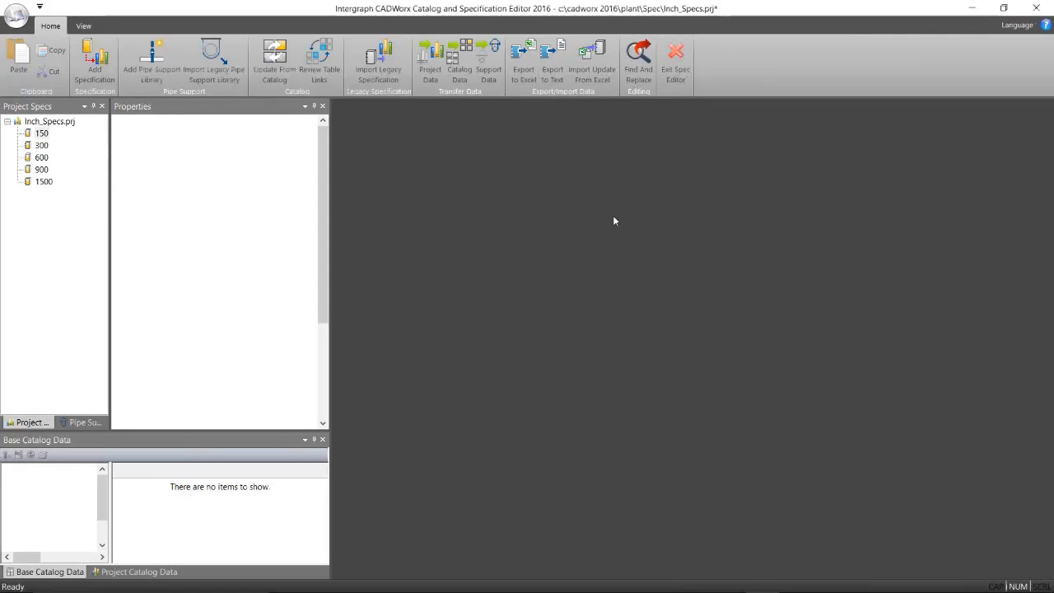
scroll(442, 221, down, 1)
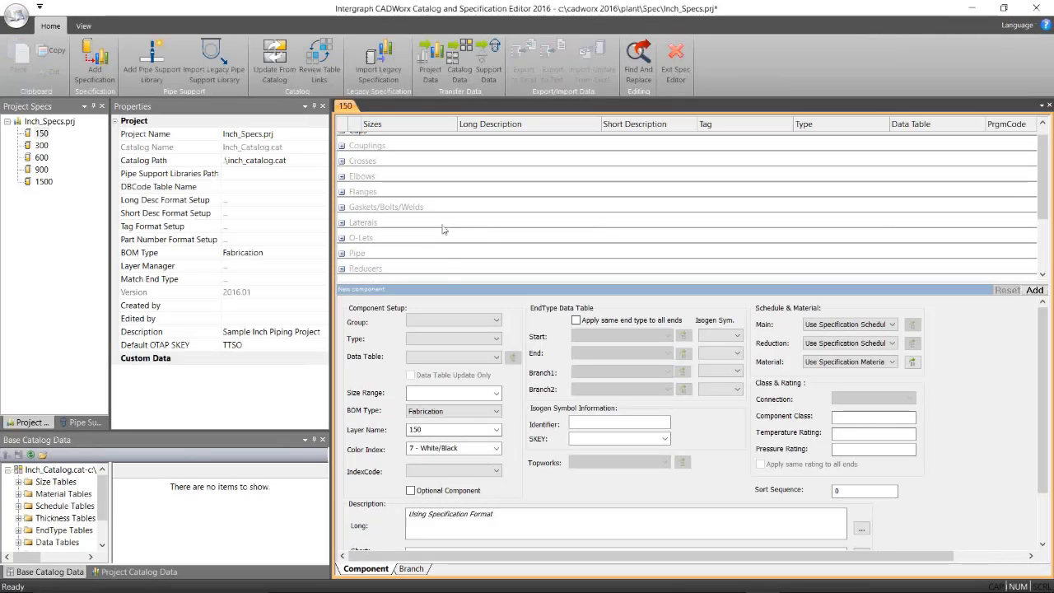
drag(446, 285, 446, 305)
scroll(421, 252, down, 1)
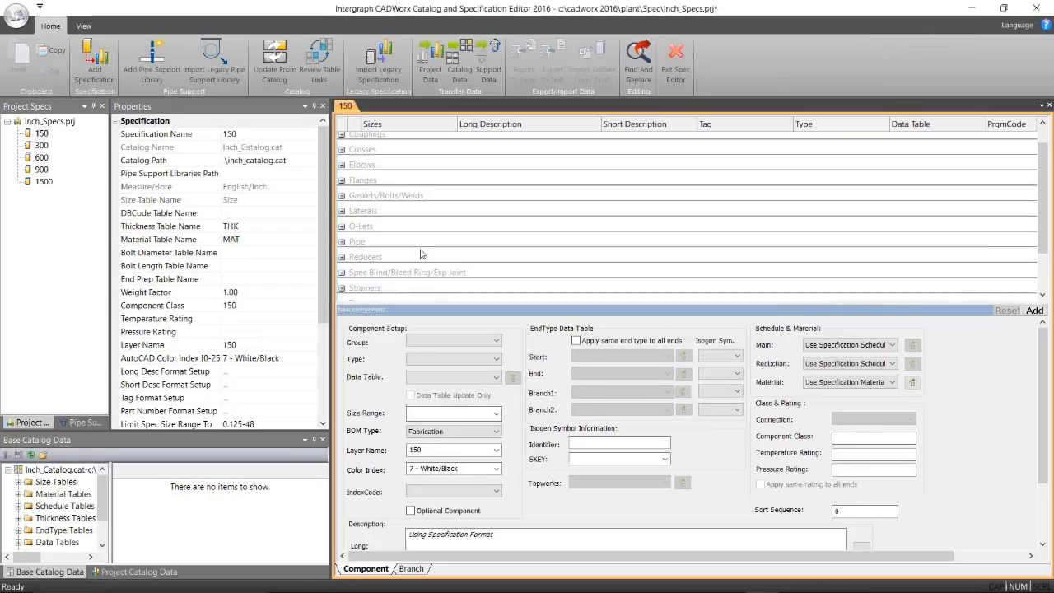
scroll(420, 253, down, 1)
click(343, 280)
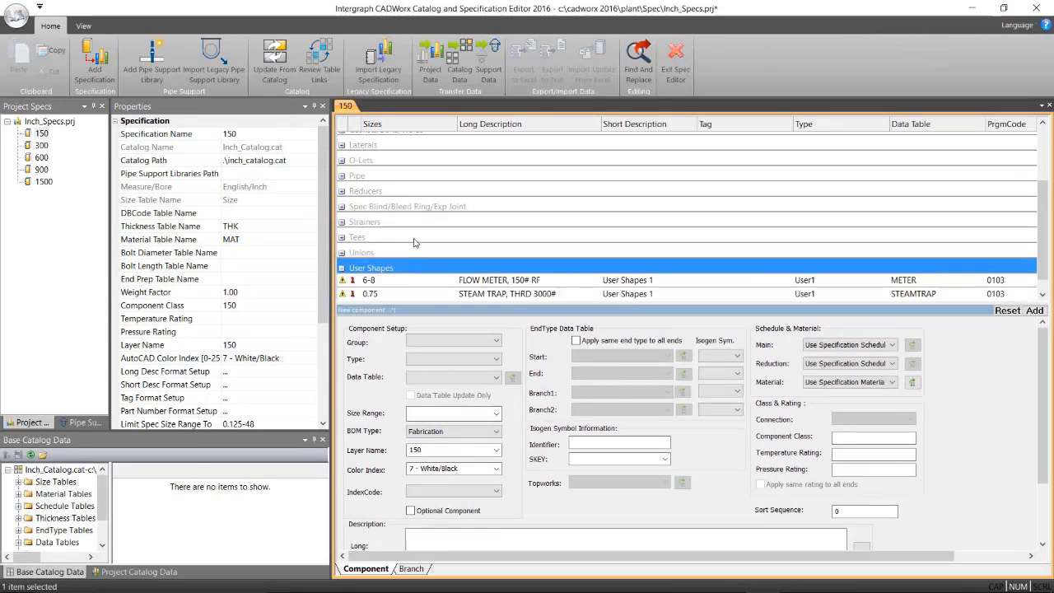
click(492, 280)
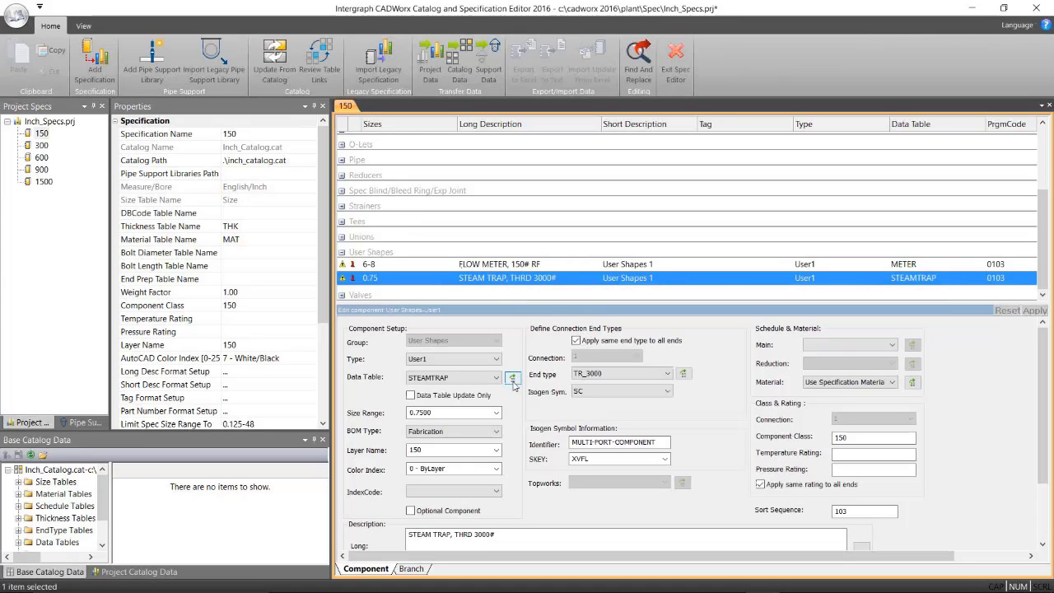
Open the catalog and view the STEAMTRAP user shape data table under Data Tables.
click(43, 459)
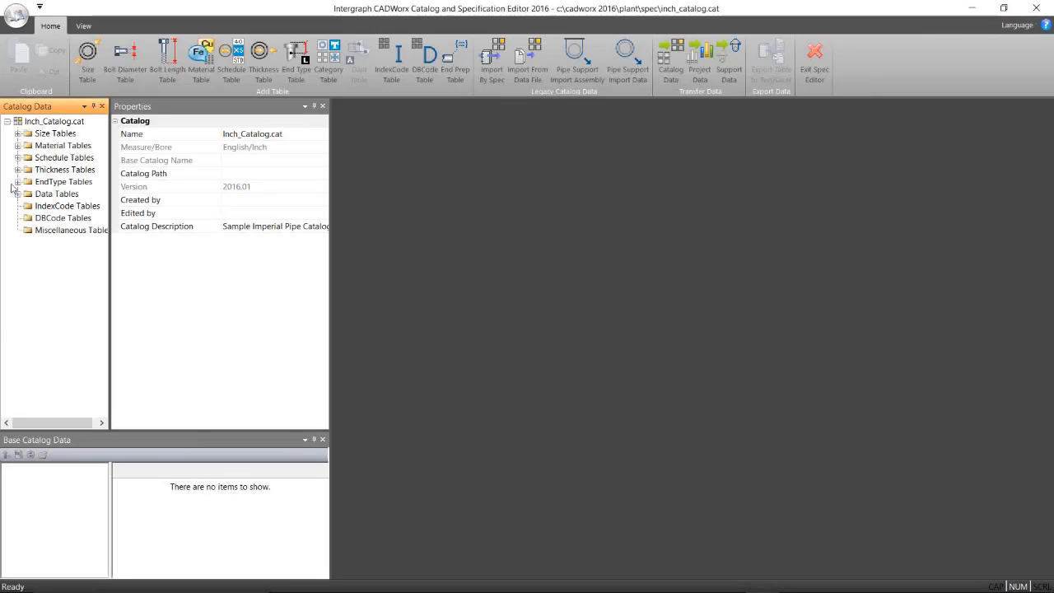
click(17, 194)
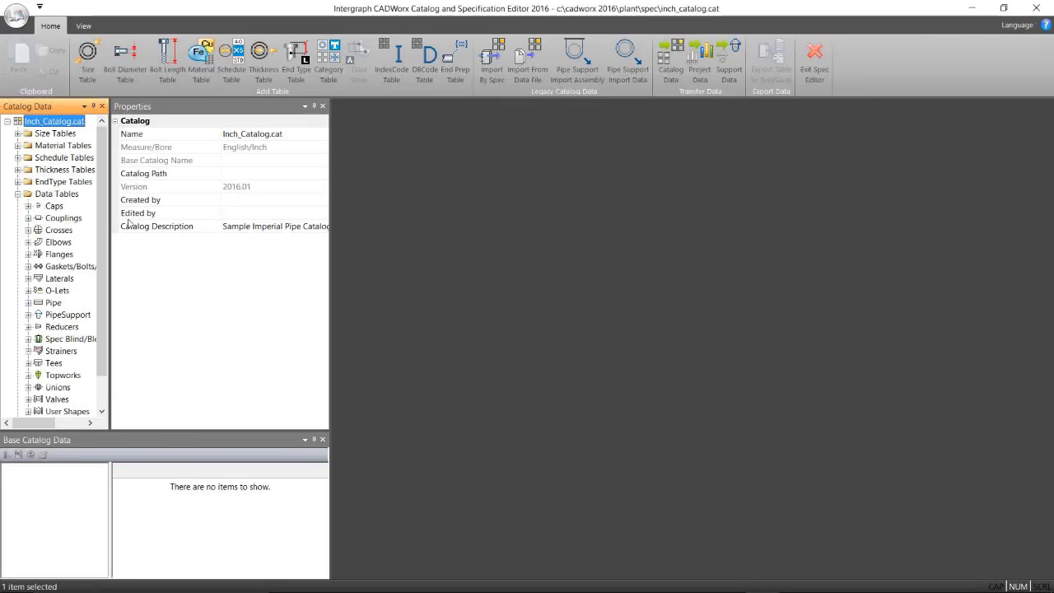
scroll(102, 200, down, 1)
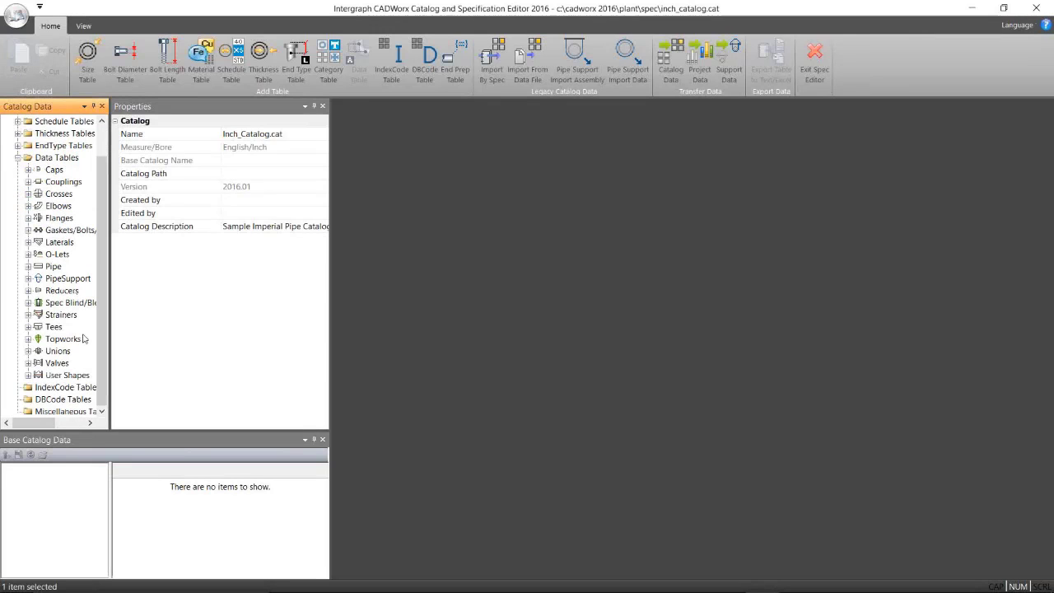
click(28, 376)
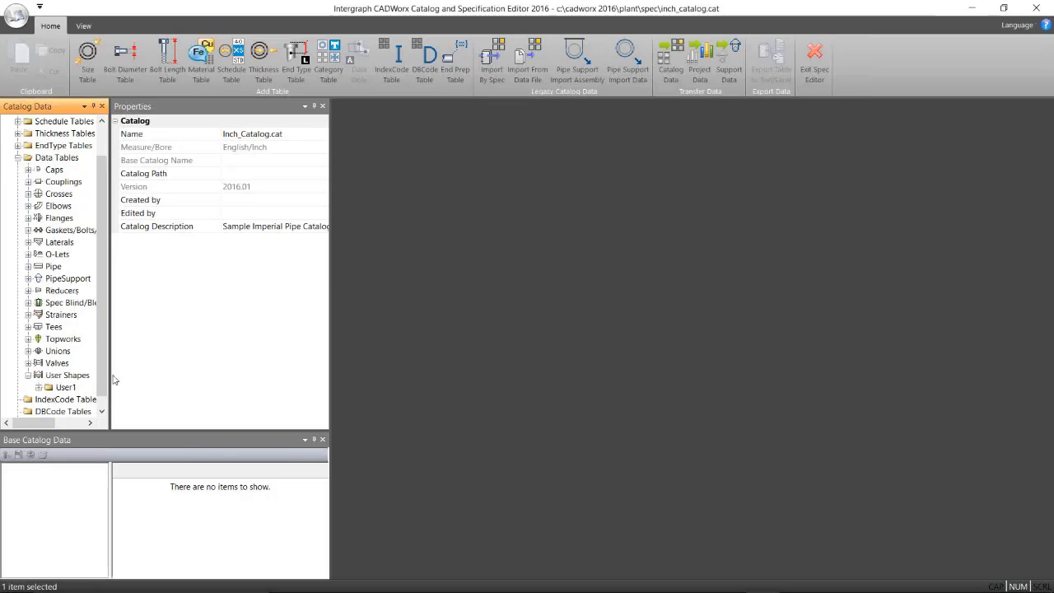
click(37, 387)
drag(111, 344, 226, 356)
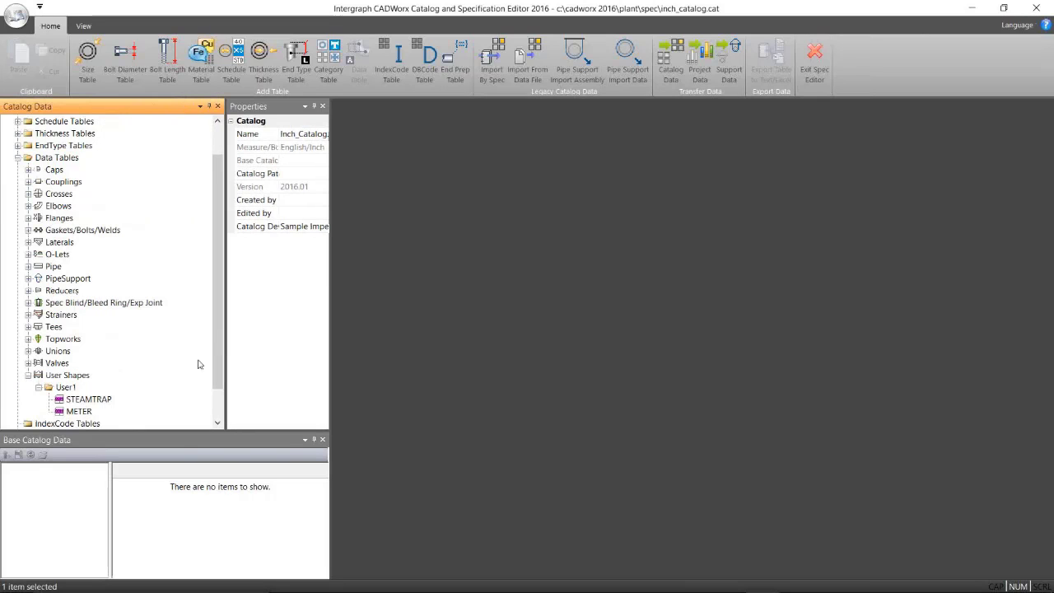
scroll(205, 375, down, 1)
double_click(86, 367)
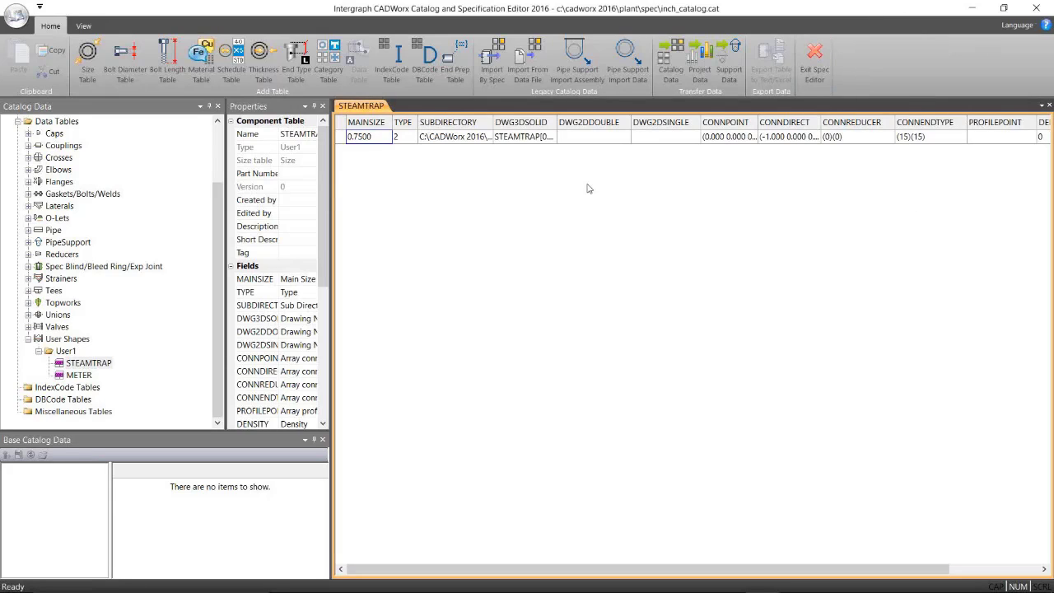
Add a User Shapes component to the 300 specification with type User1 and the STEAMTRAP data table.
key(alt+Tab)
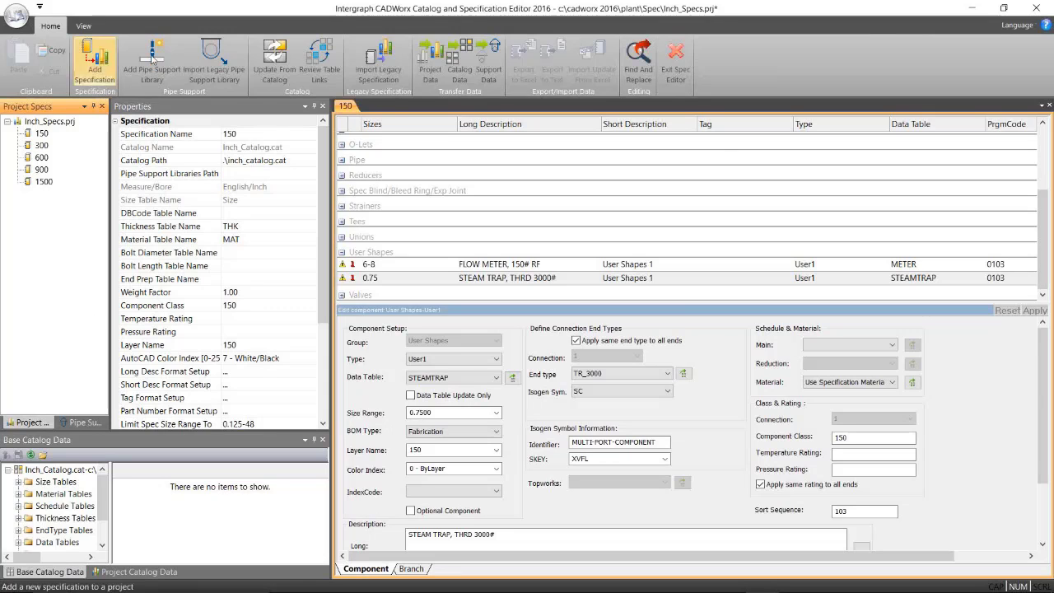
click(41, 145)
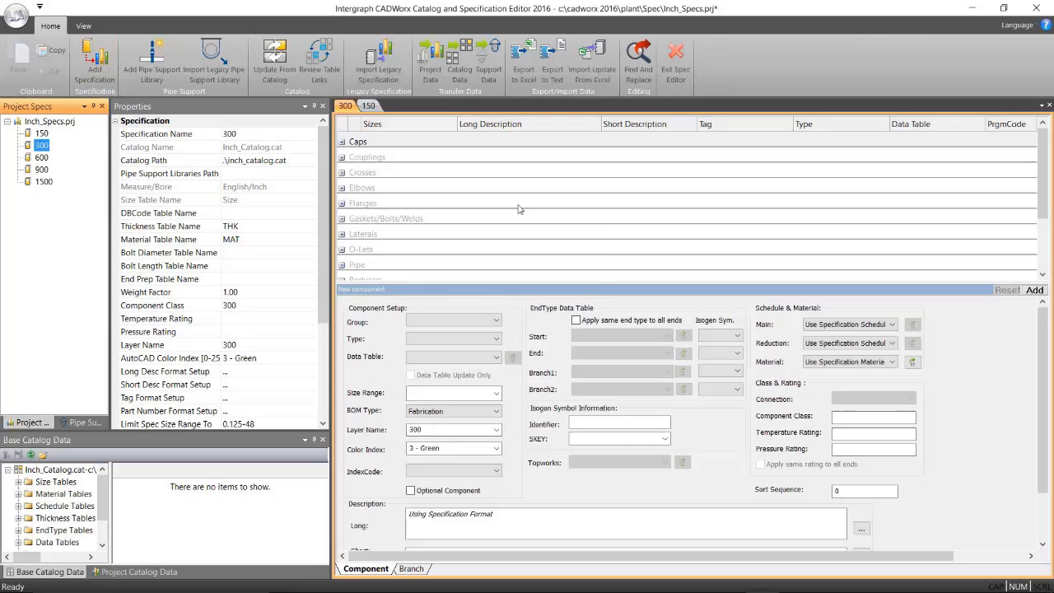
right_click(528, 208)
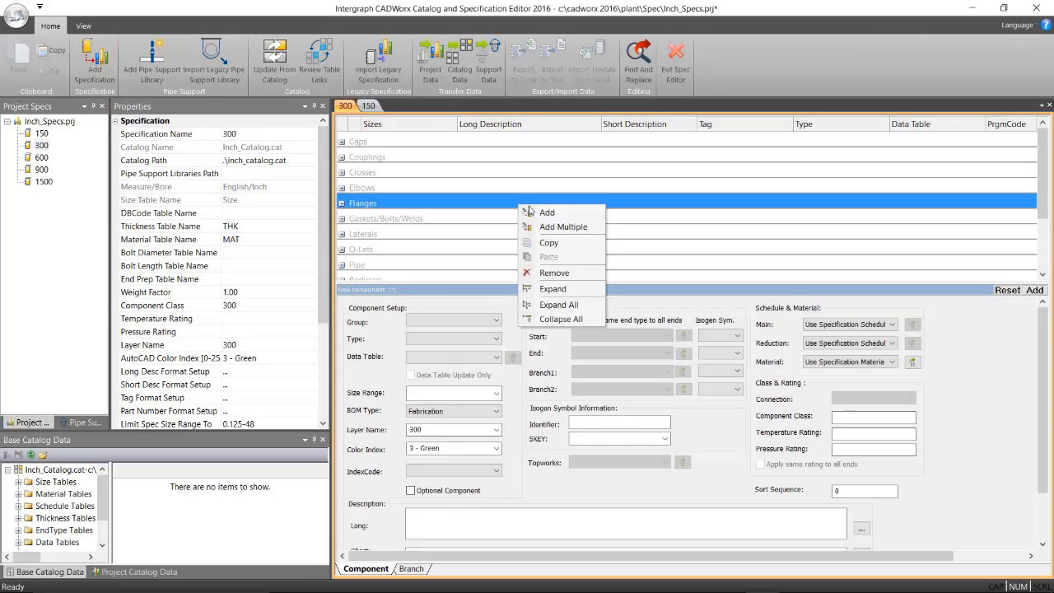
click(543, 212)
click(461, 320)
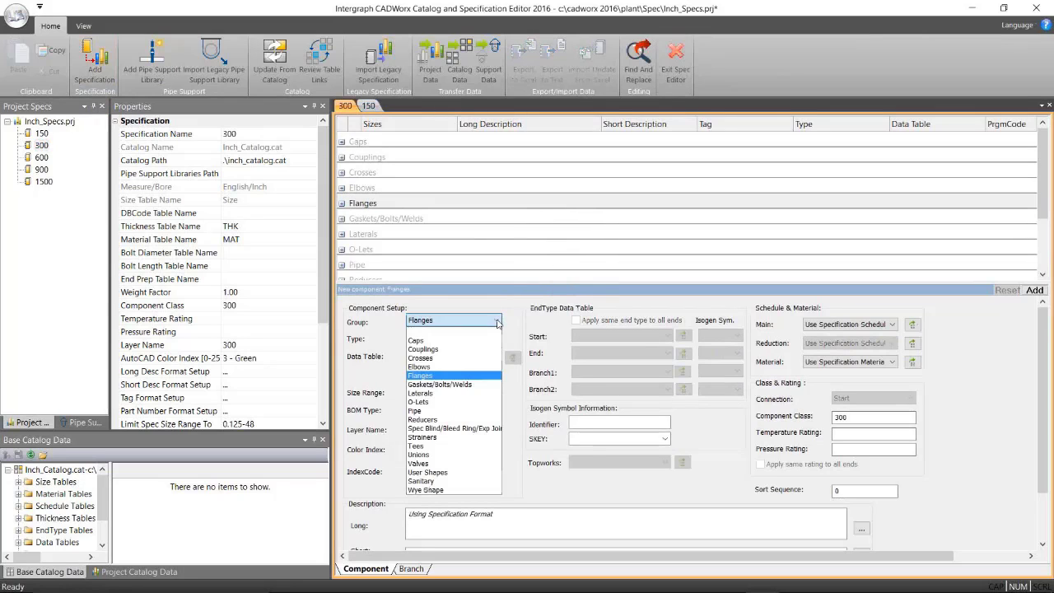
click(428, 472)
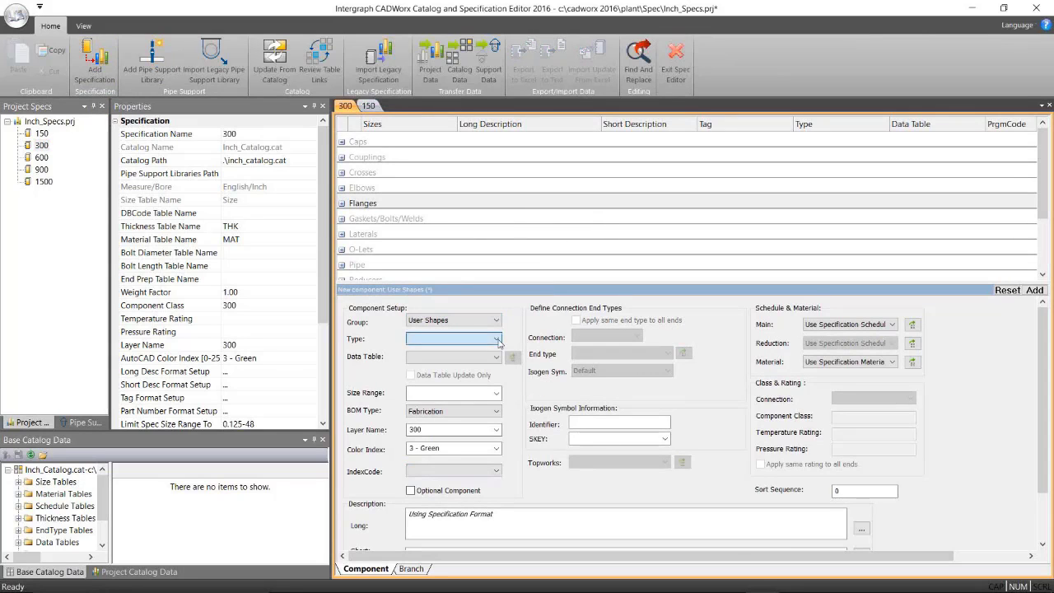
click(498, 339)
click(445, 348)
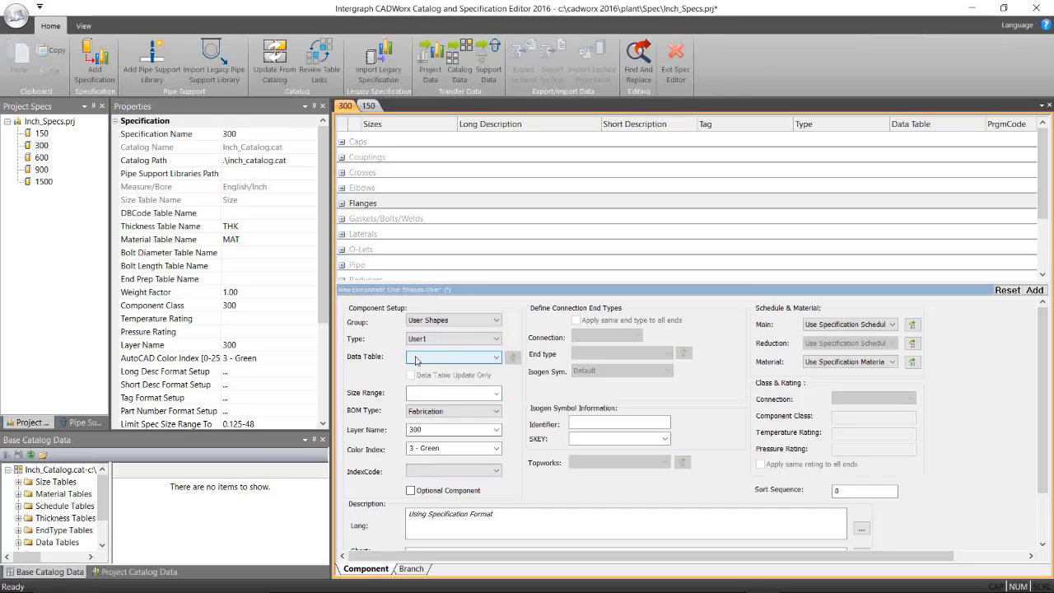
click(497, 358)
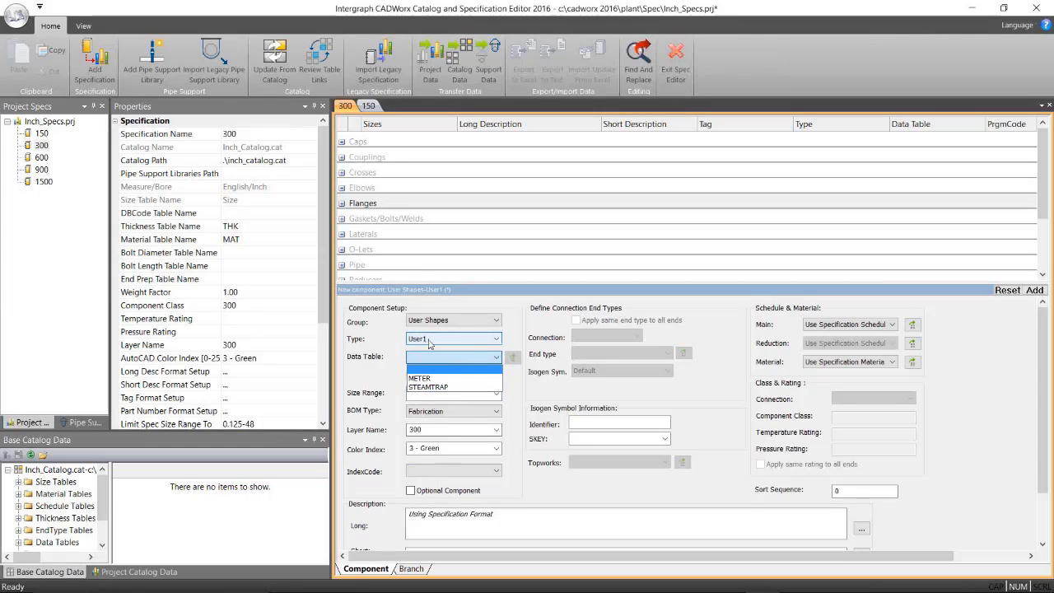
click(435, 388)
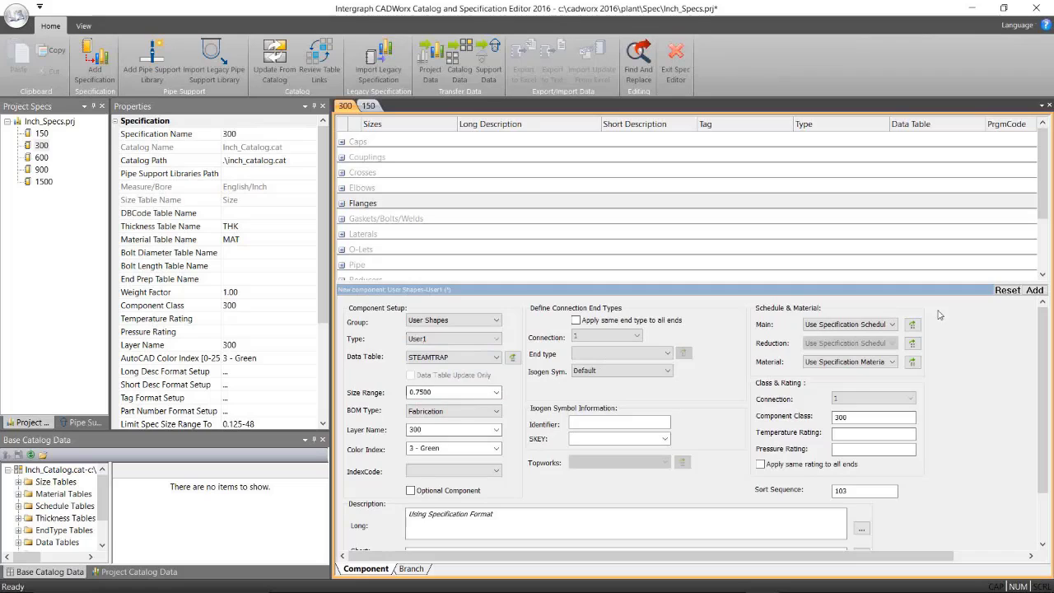
click(1034, 290)
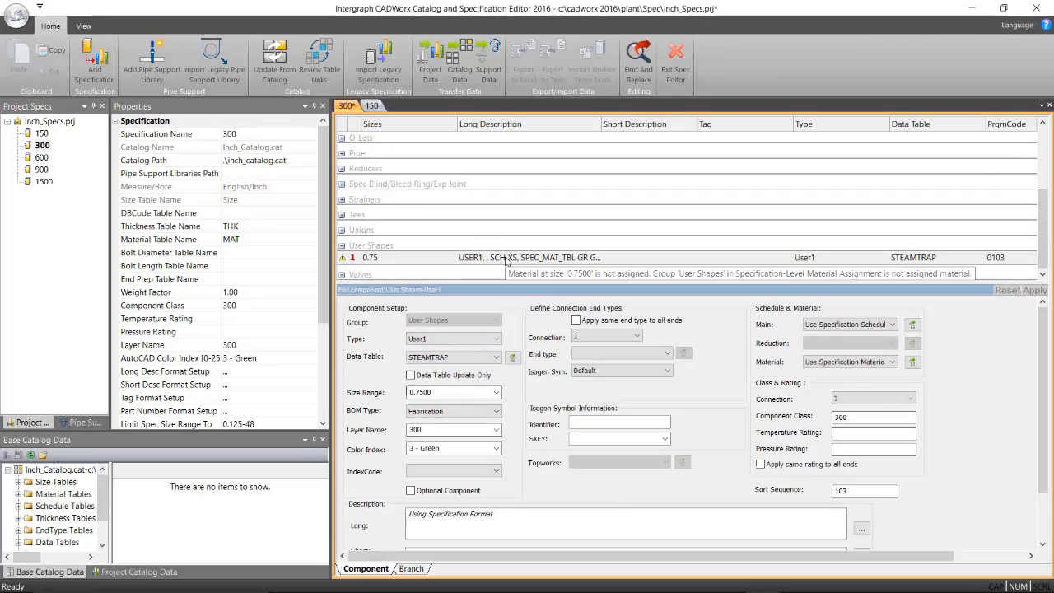
drag(1044, 328, 1044, 347)
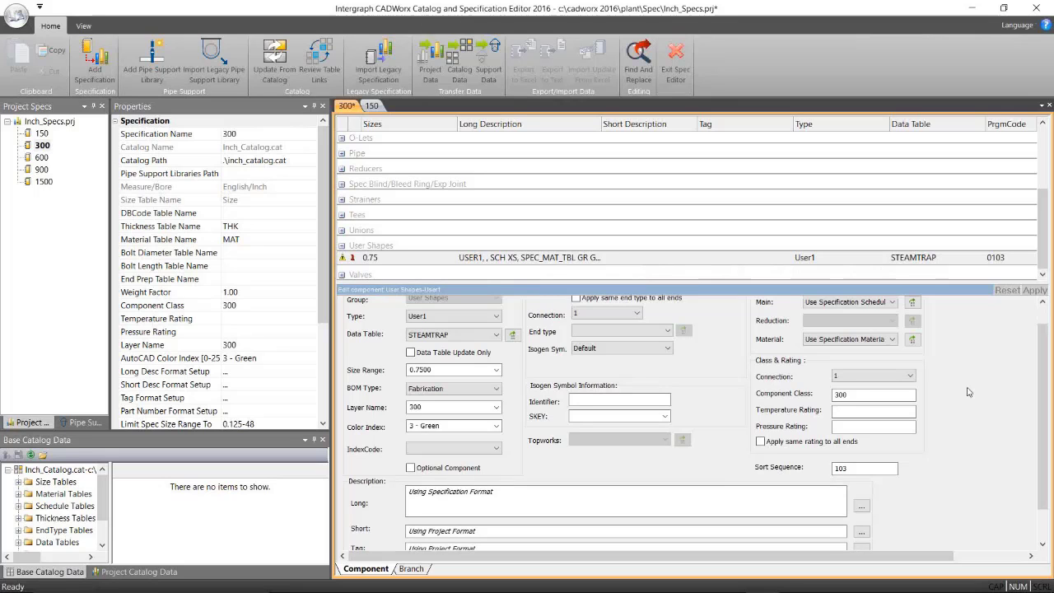
Switch to AutoCAD and browse the Inch_Specs and Global Assemblies entries in the CADWorx Assembly Manager palette.
key(alt+Tab)
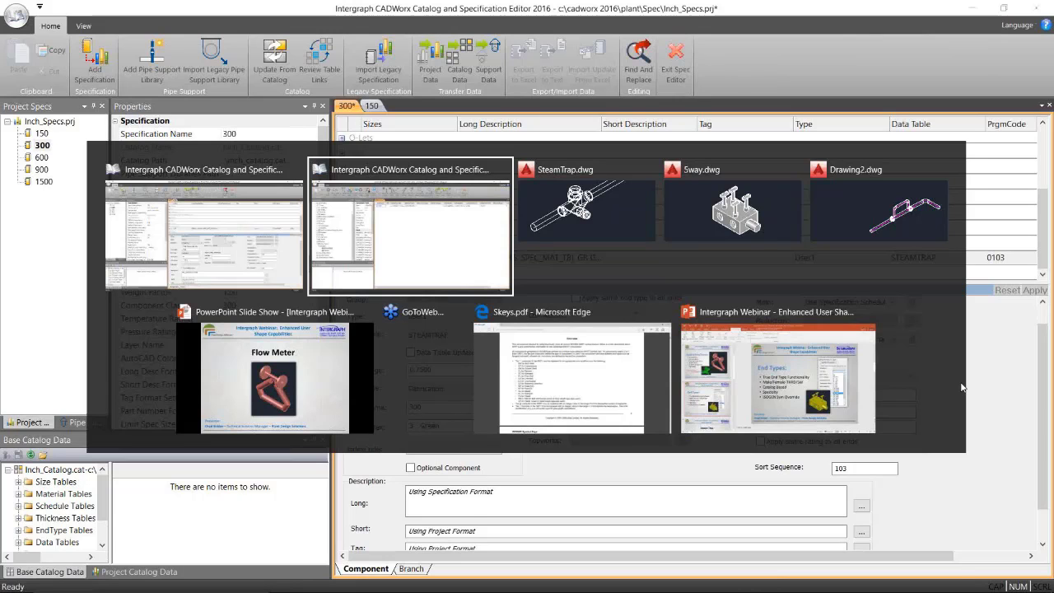
key(alt+Tab)
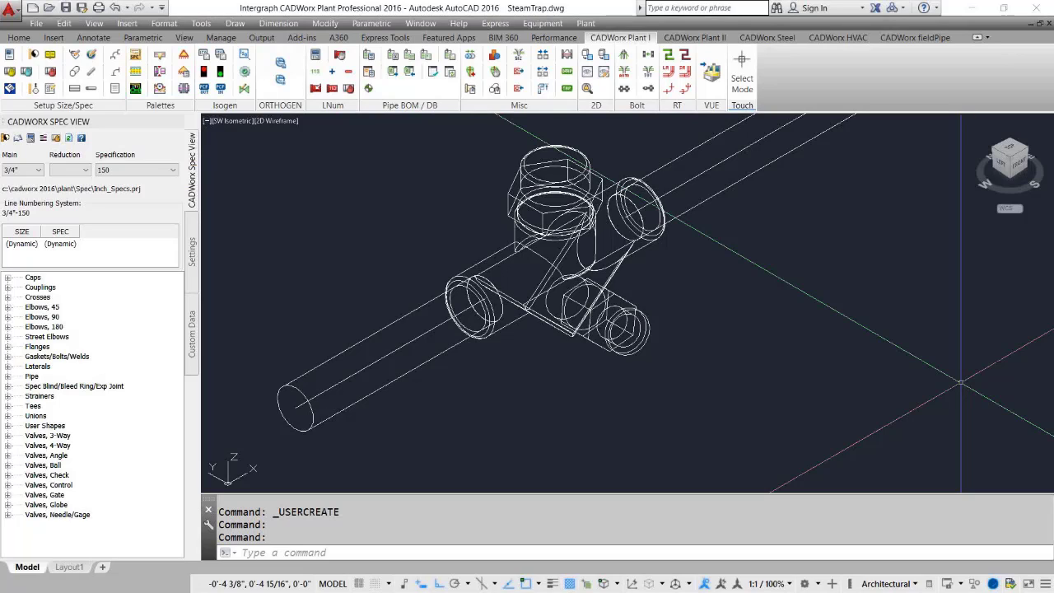
click(184, 89)
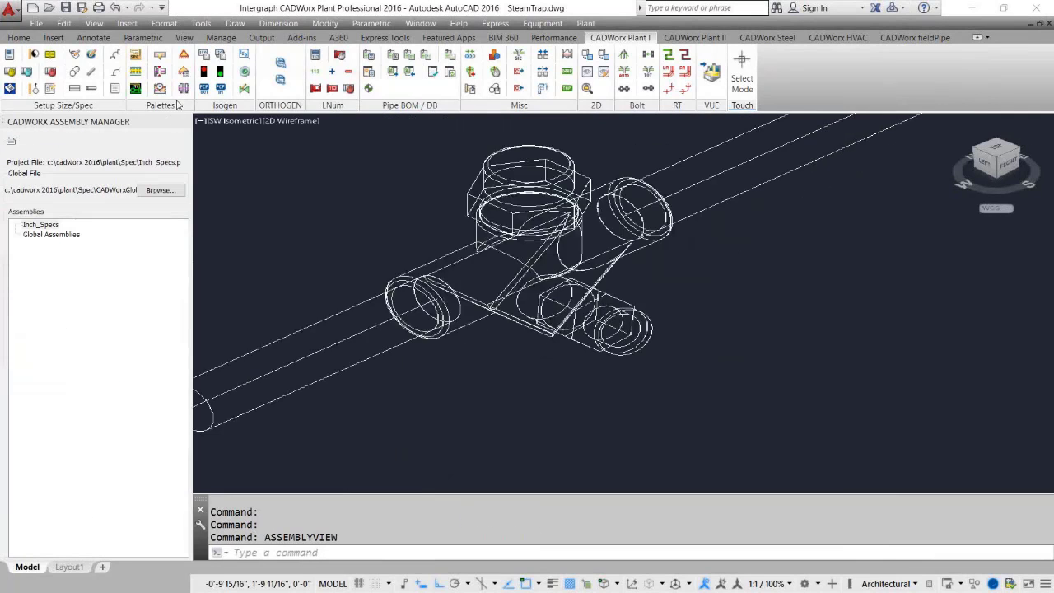
scroll(615, 276, down, 2)
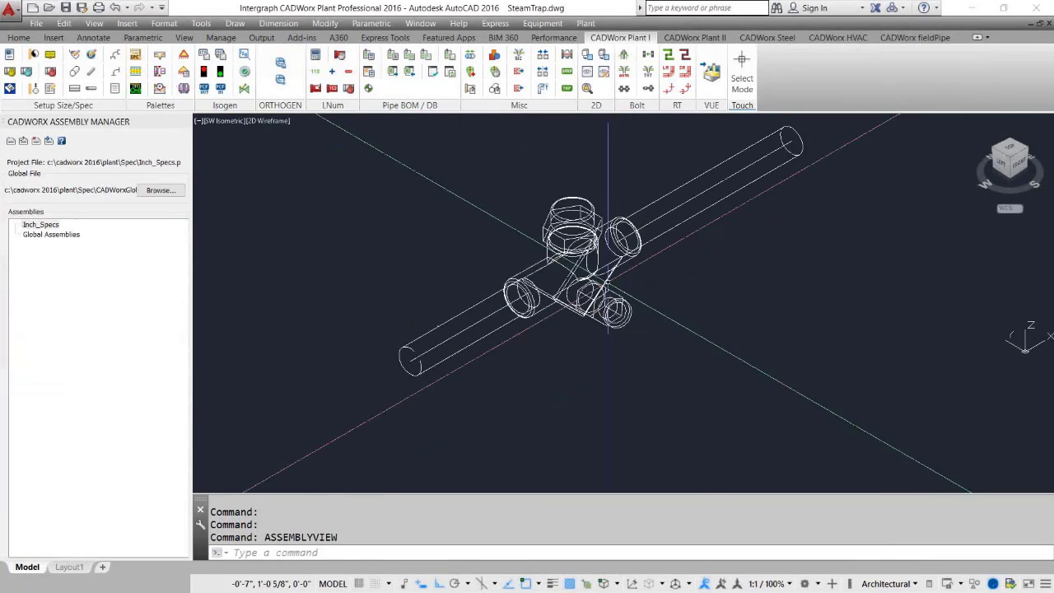
middle_drag(612, 279, 612, 320)
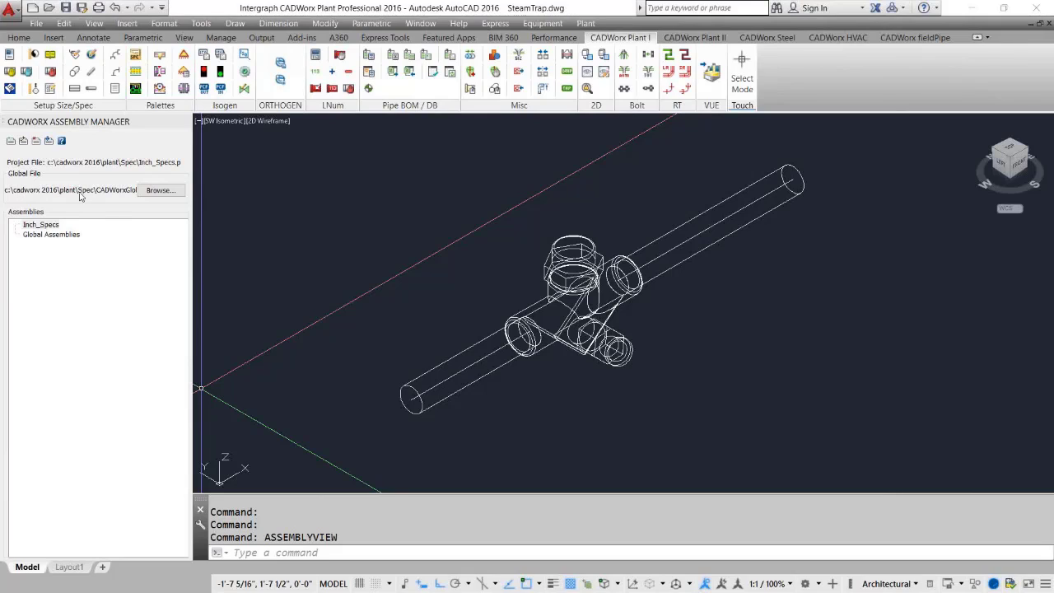
click(47, 226)
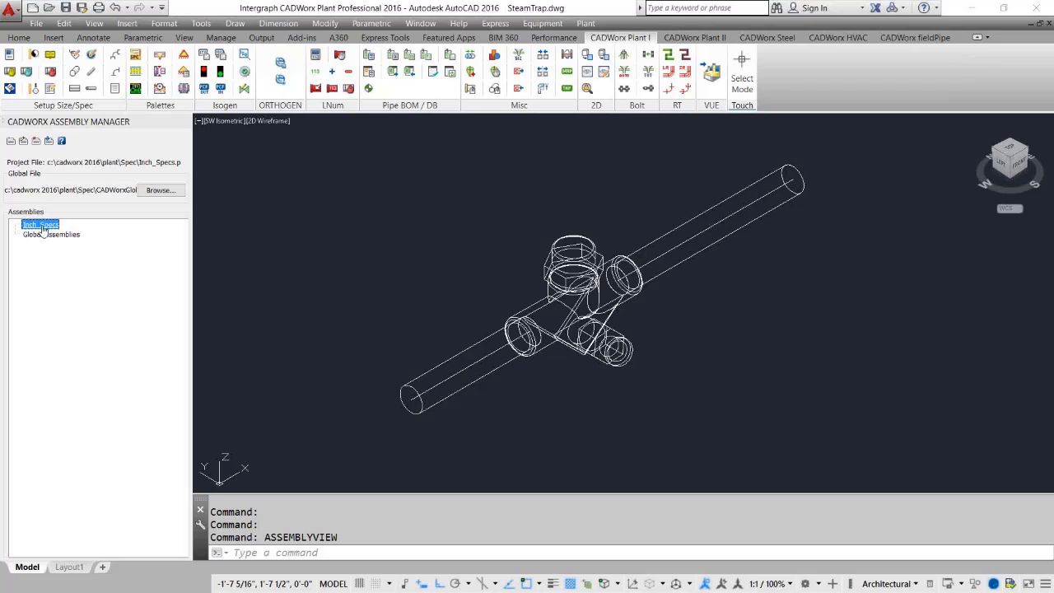
click(66, 237)
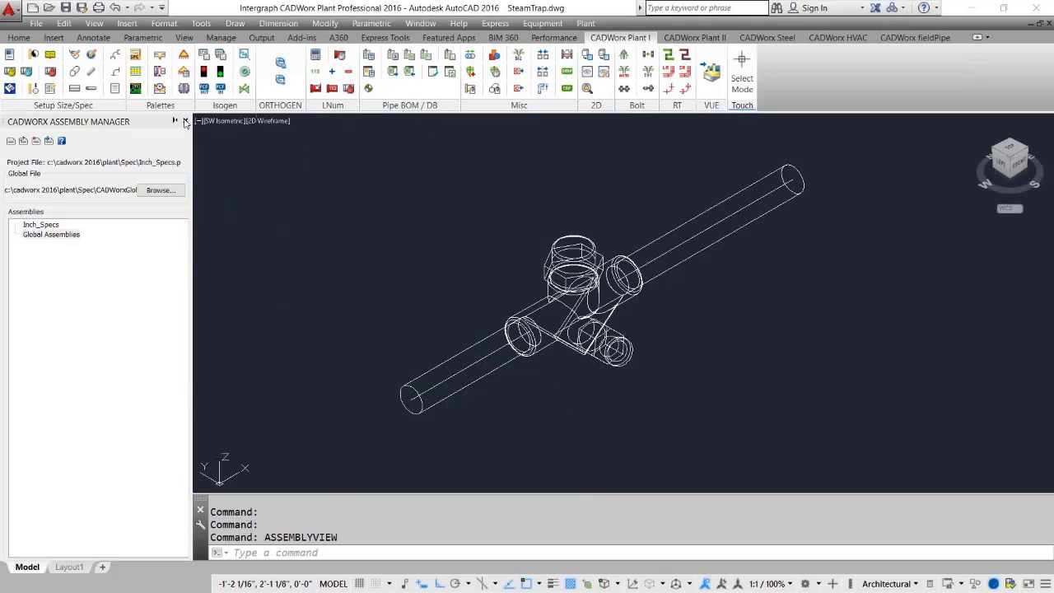
click(185, 121)
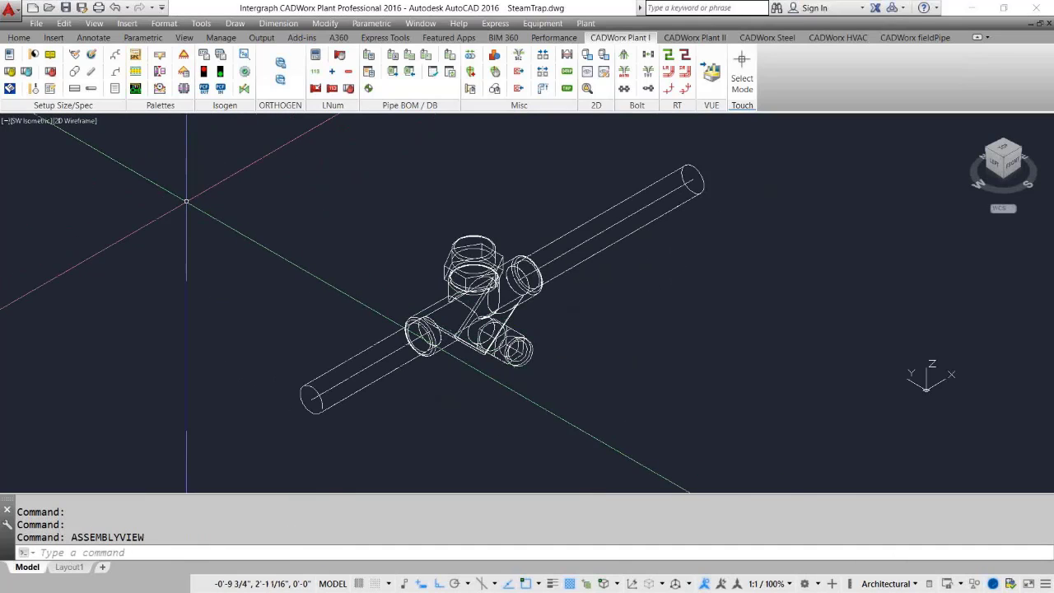
Open the CADWorx Spec View palette and select the steam trap geometry in the drawing, then clear the selection.
click(136, 55)
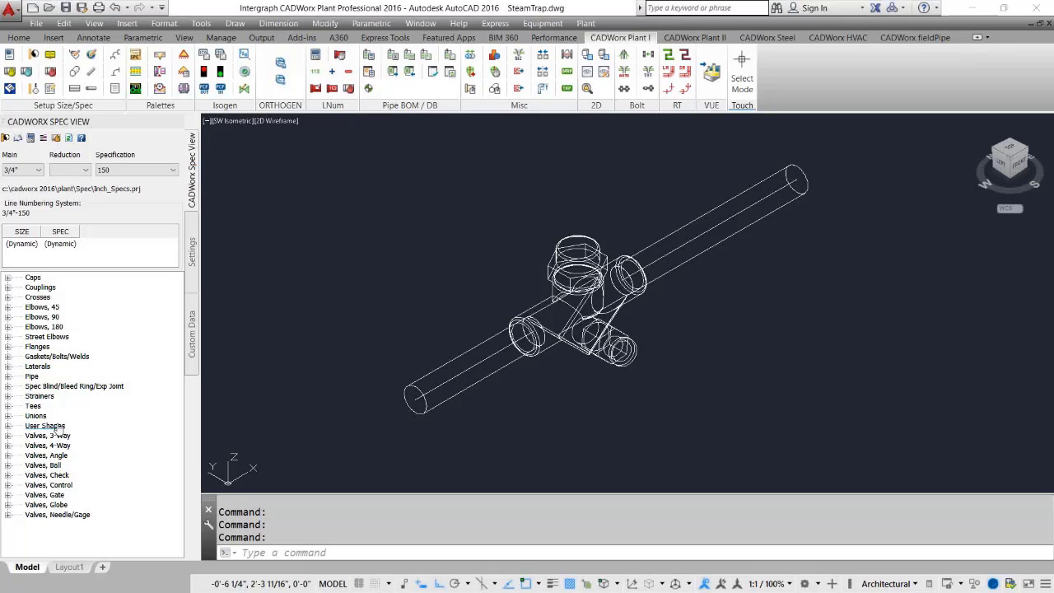
click(584, 222)
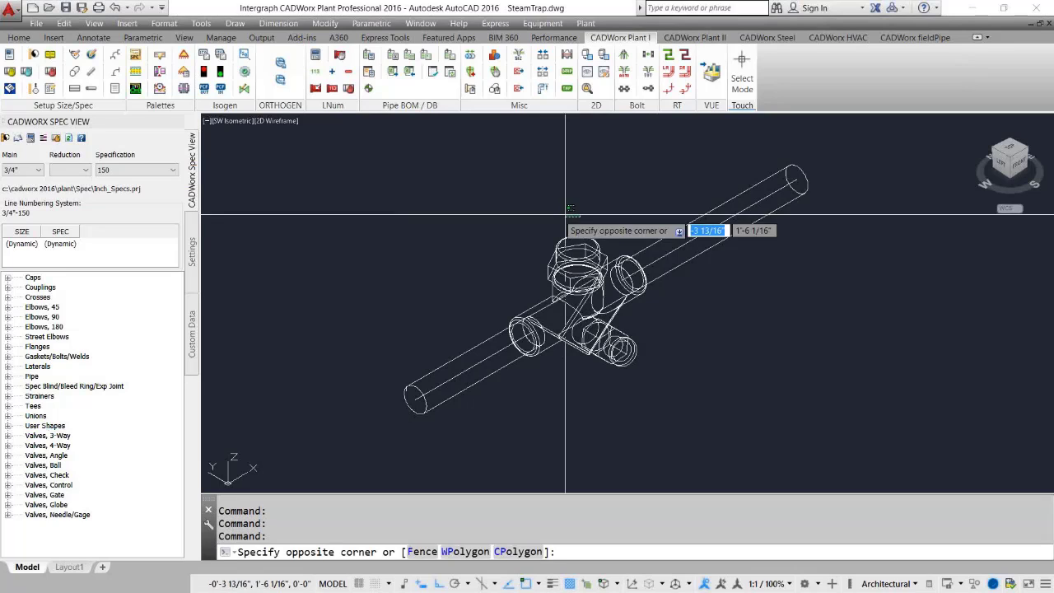
double_click(566, 239)
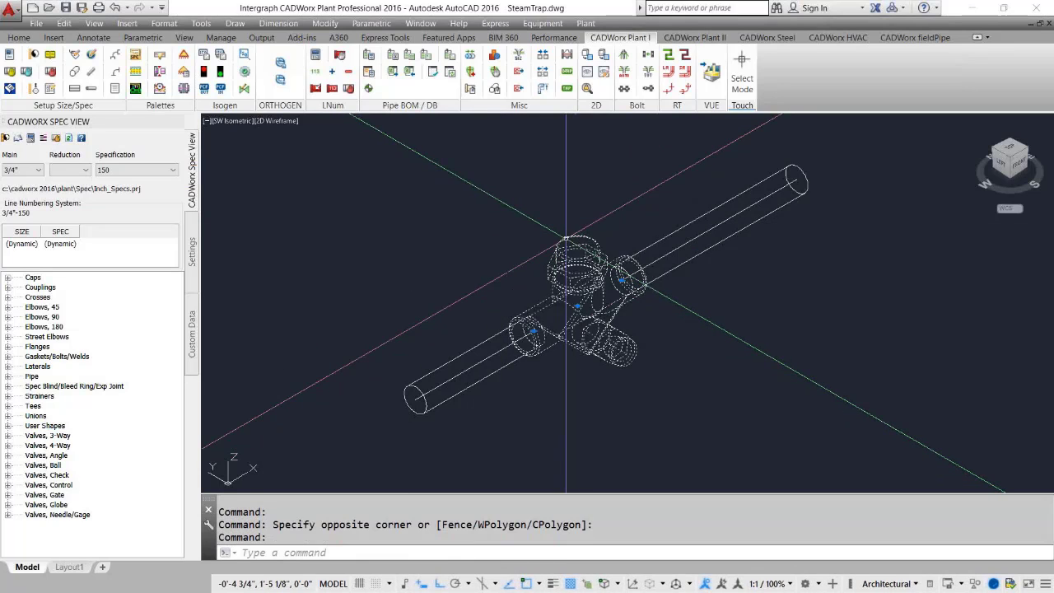
click(664, 141)
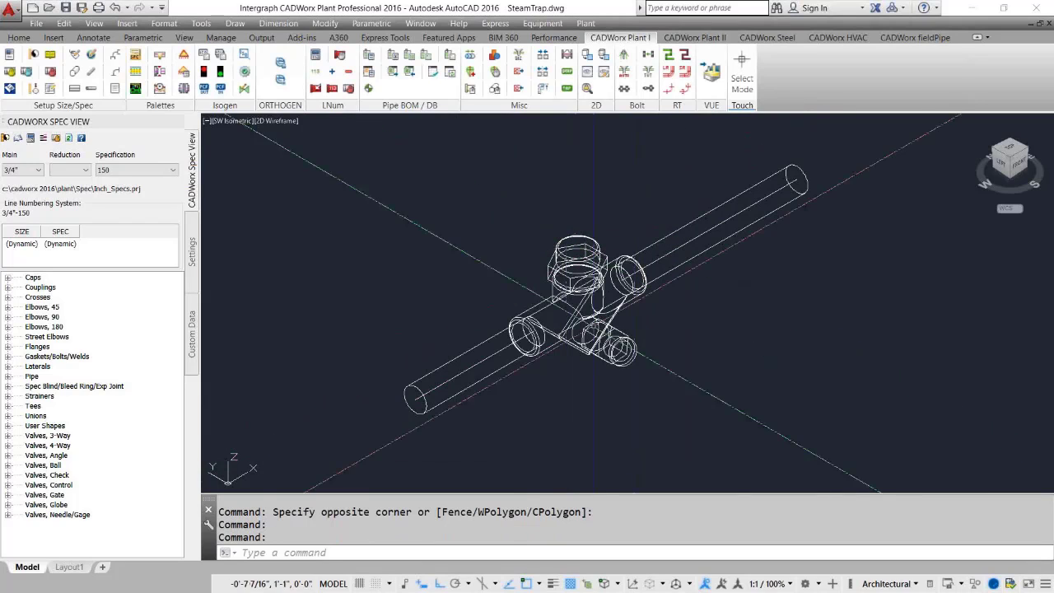